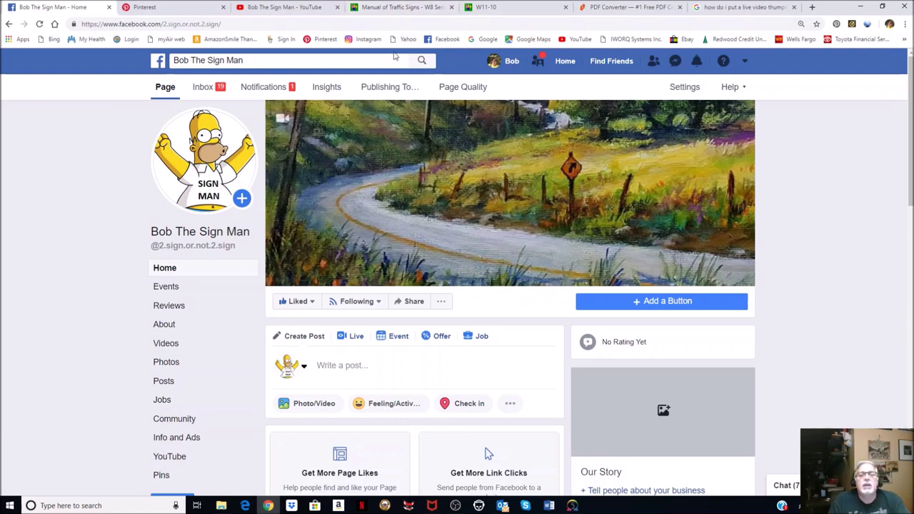
- Switch to Composer to view its blank drawing, minimise it, and return to the Chrome browser
click(862, 7)
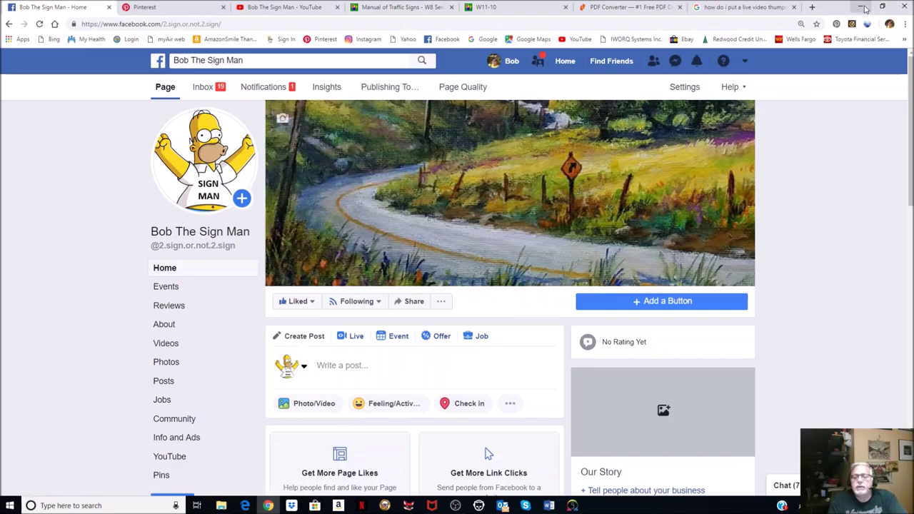
click(581, 504)
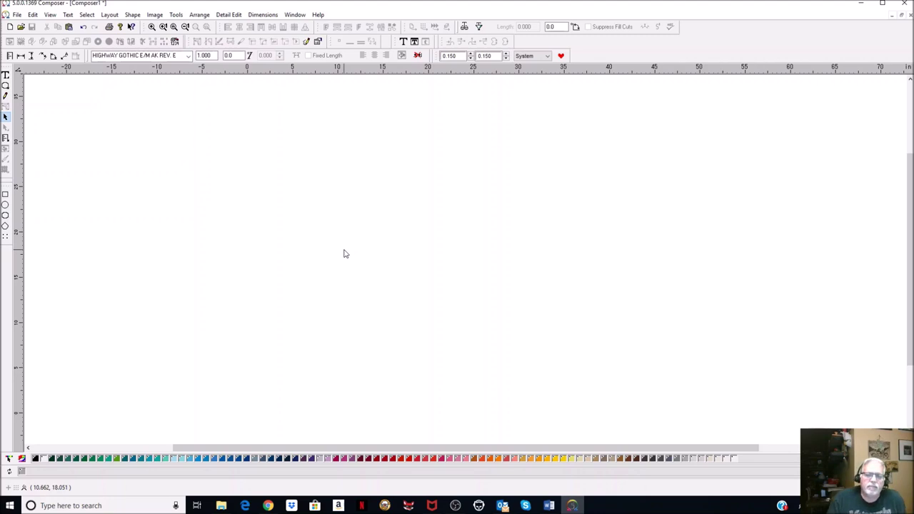
click(861, 8)
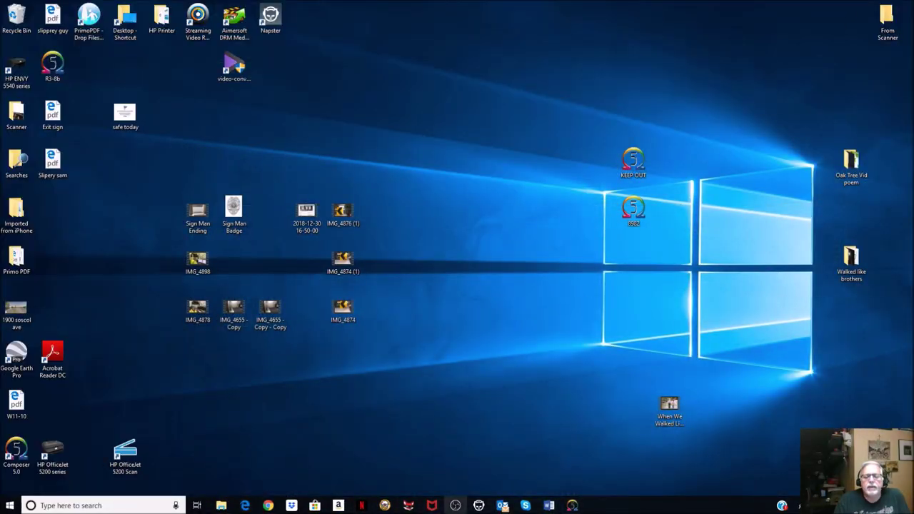
click(267, 506)
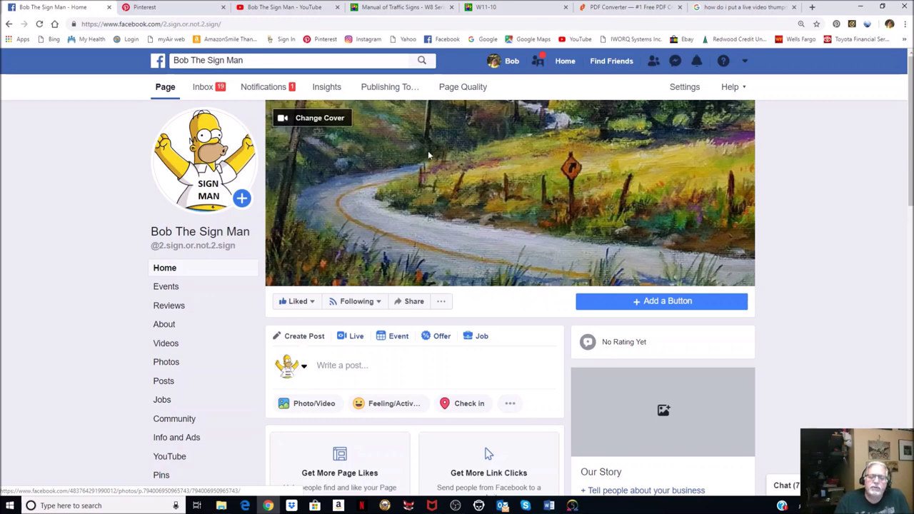
- Go from the W8 Series page to the main page of the Manual of Traffic Signs website
click(394, 8)
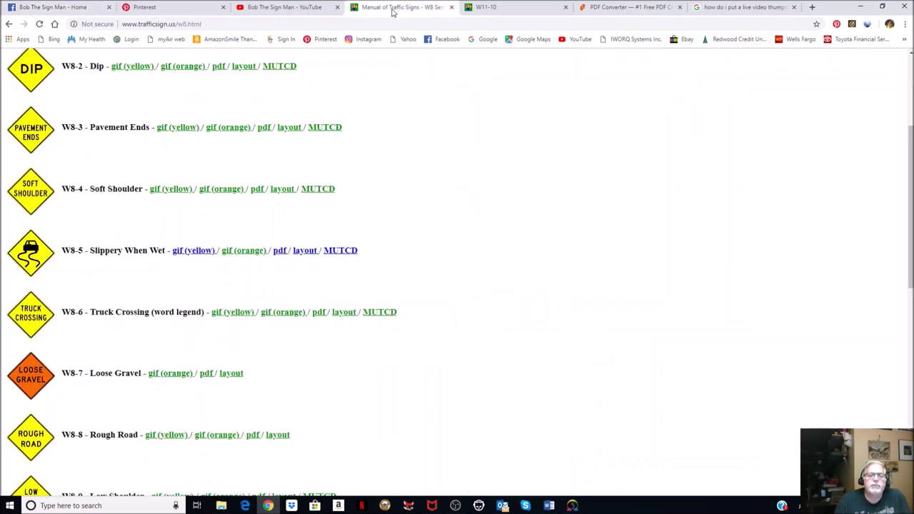
scroll(353, 145, up, 3)
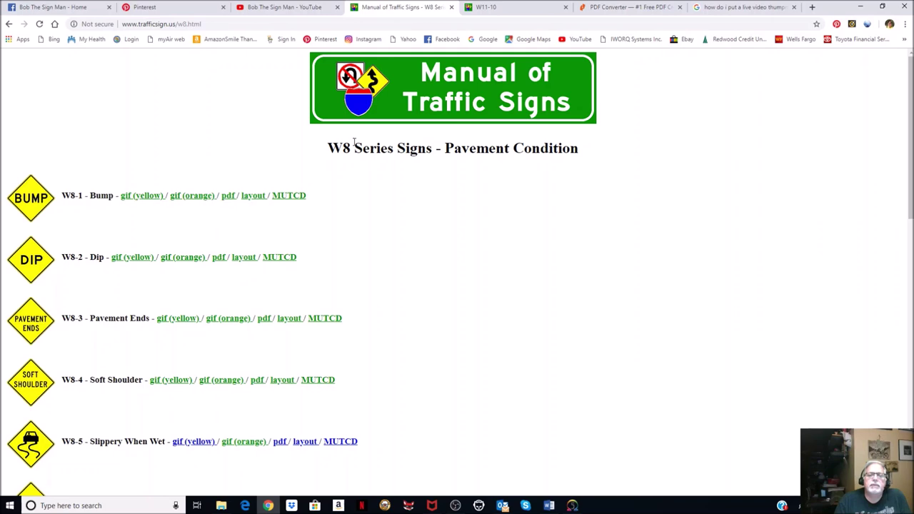
click(415, 85)
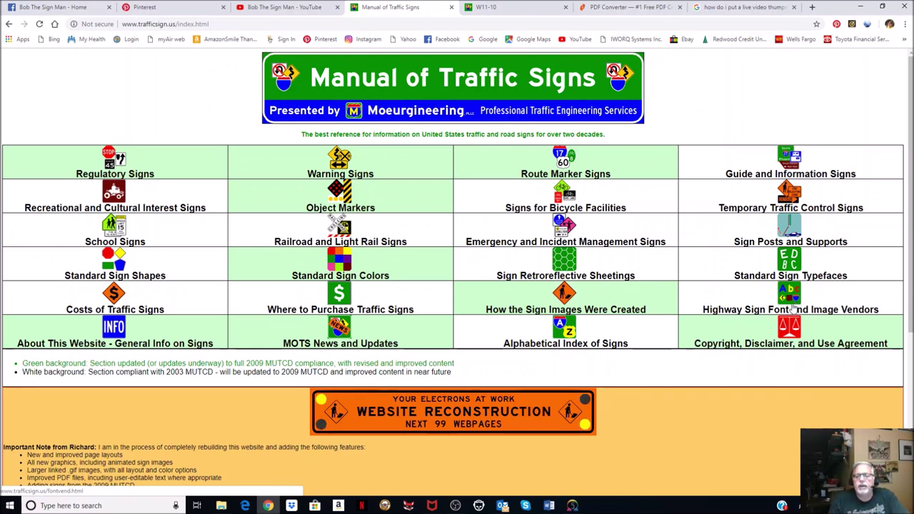
- Read through the site's Copyright, Disclaimer, and Use Agreement page and return to the main page
click(785, 333)
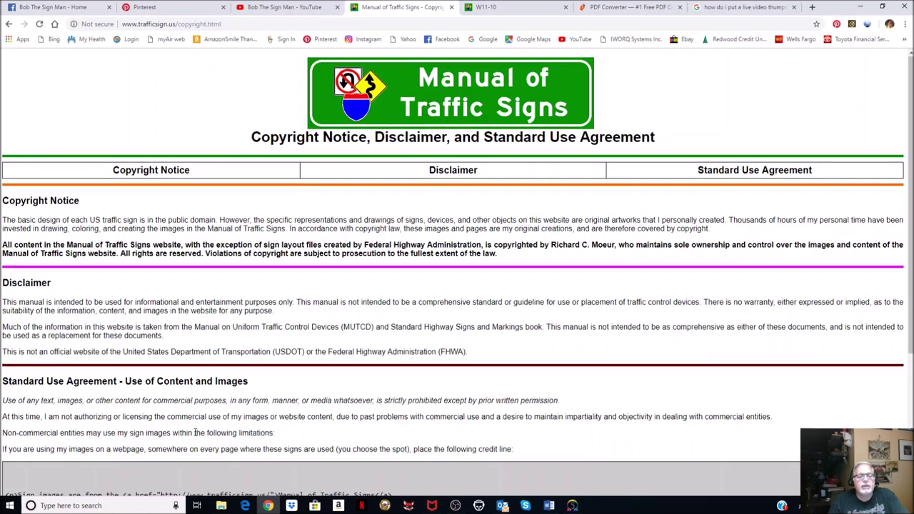
scroll(198, 436, down, 3)
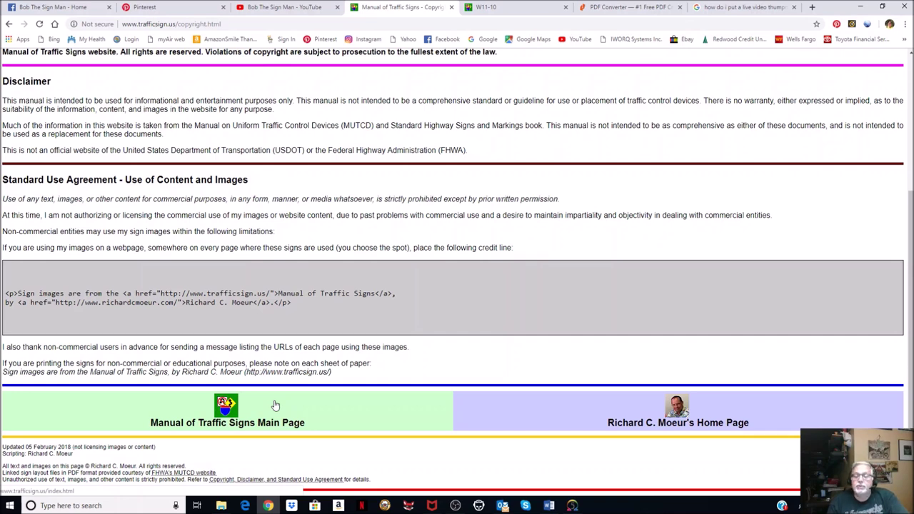
scroll(275, 405, up, 3)
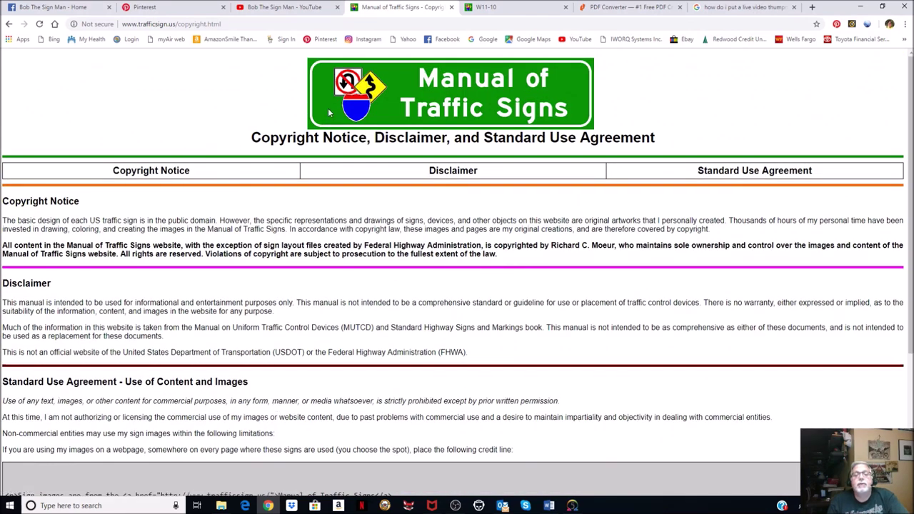
click(480, 104)
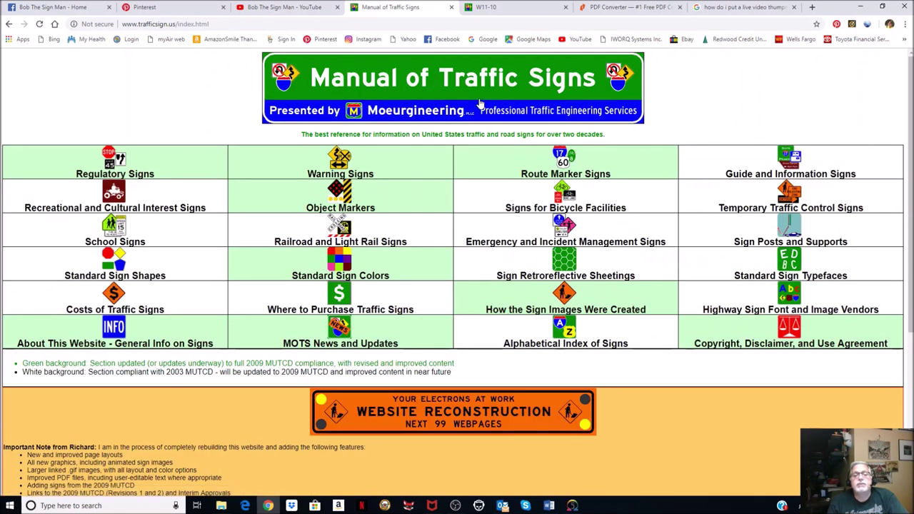
- Open the W8 Series Signs - Pavement Condition list from the manual's Warning Signs section
click(511, 9)
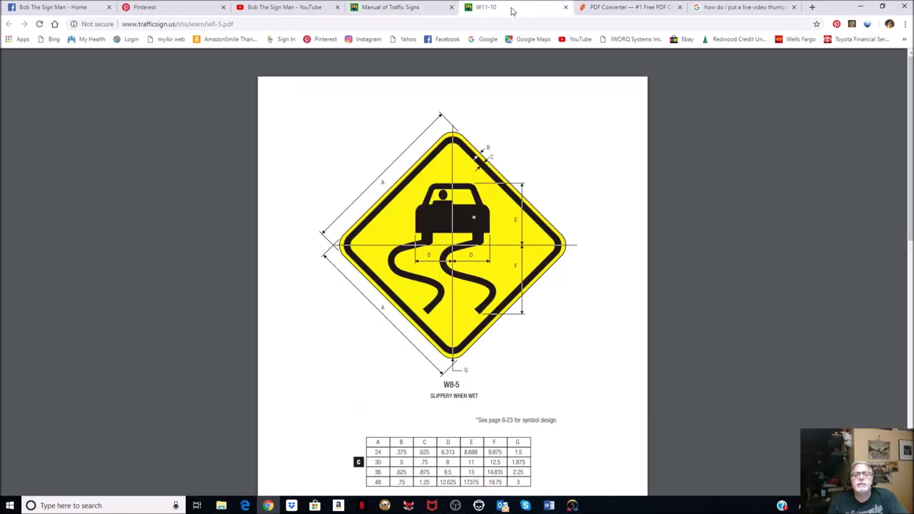
click(419, 9)
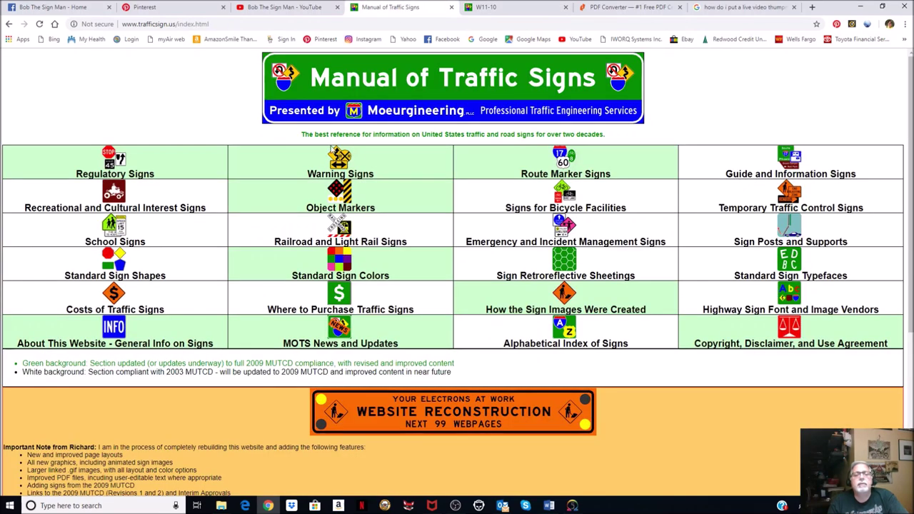
click(348, 163)
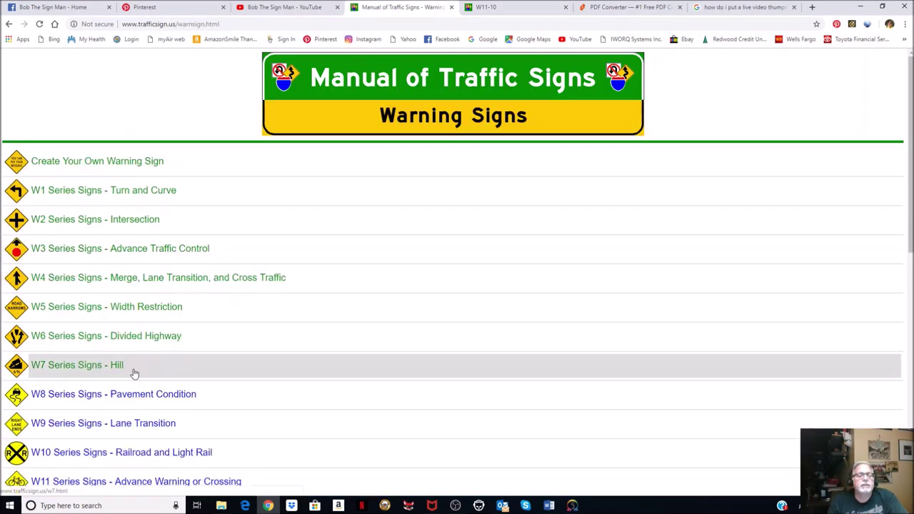
click(141, 394)
scroll(508, 228, down, 2)
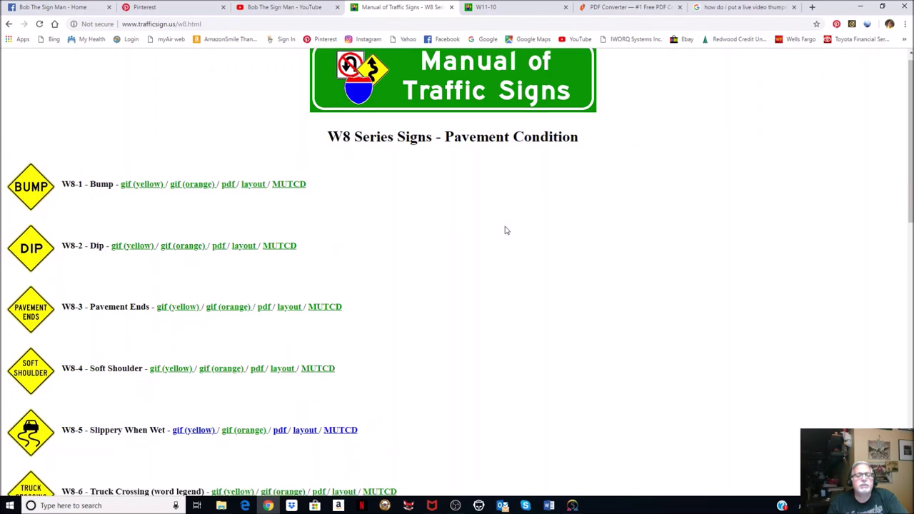
- View the MUTCD text and the yellow GIF image for the W8-5 Slippery When Wet sign, closing each one
click(336, 300)
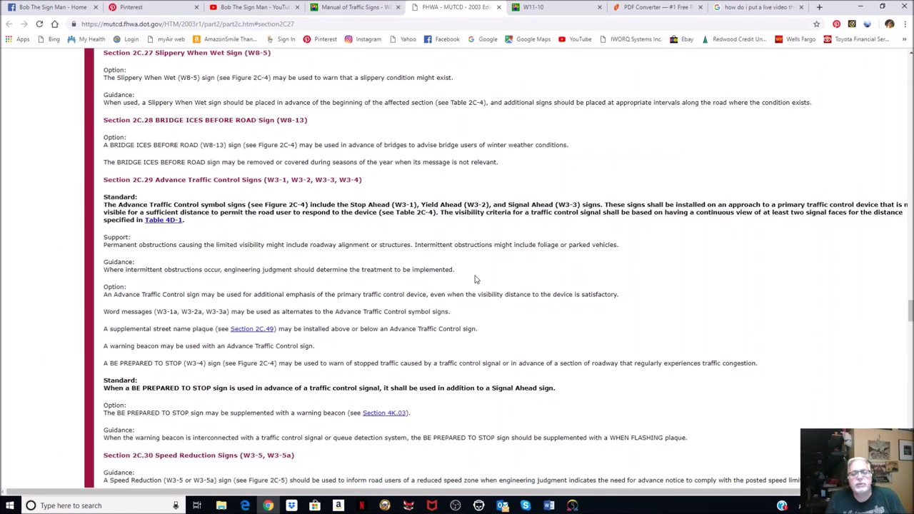
click(498, 7)
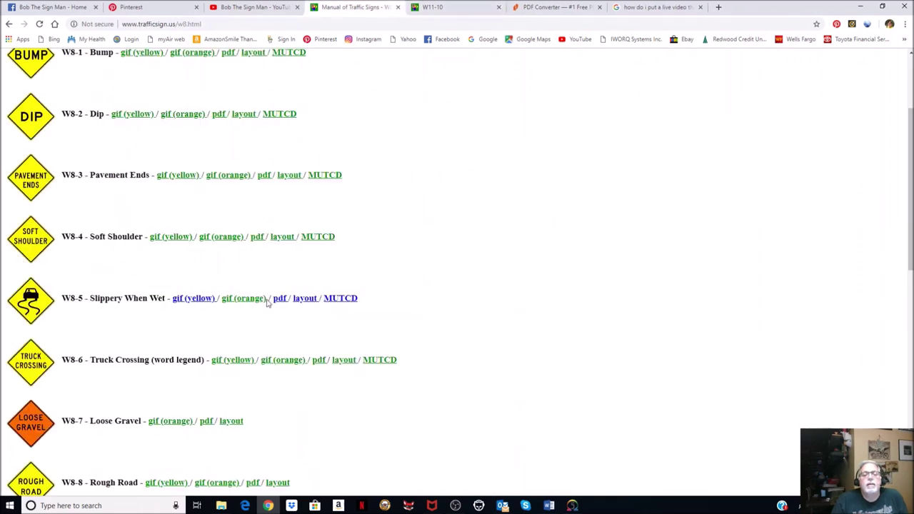
click(182, 301)
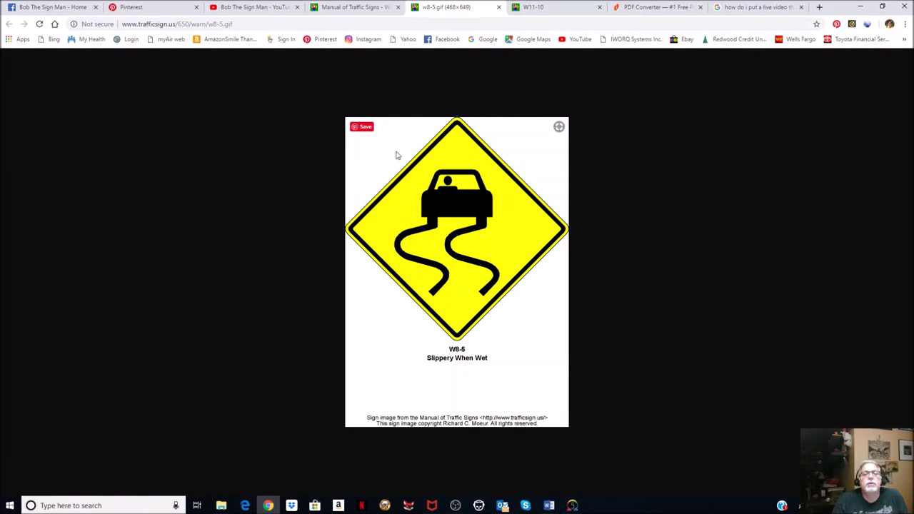
click(499, 7)
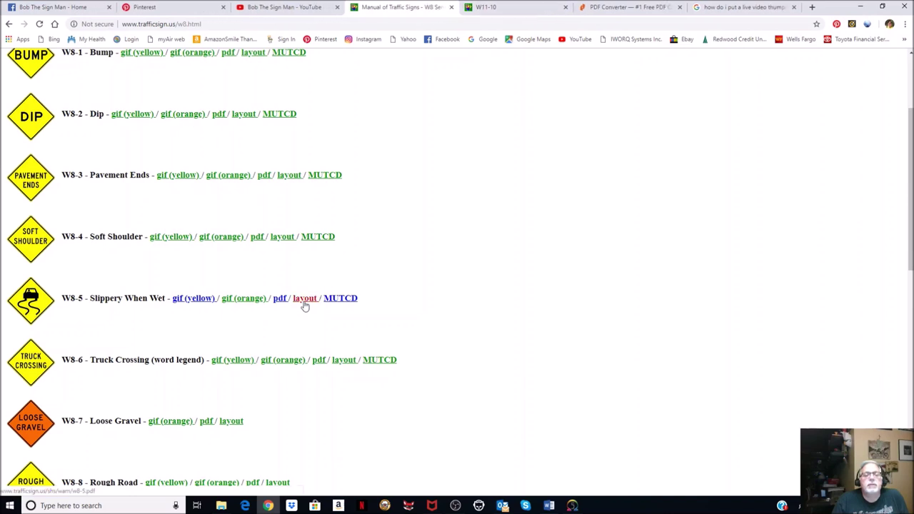
- Open the W8-5 Slippery When Wet layout PDF to examine both its pages, and view the PrimoPDF download page
click(303, 300)
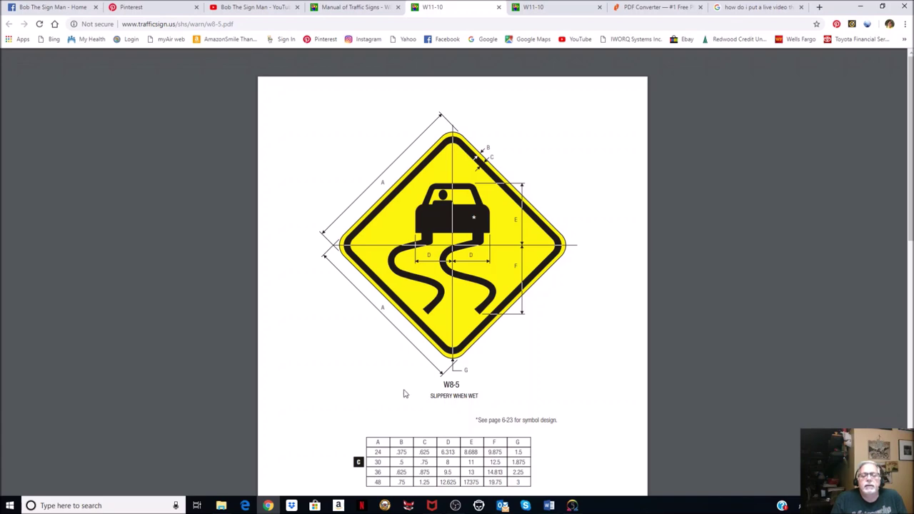
scroll(403, 379, down, 7)
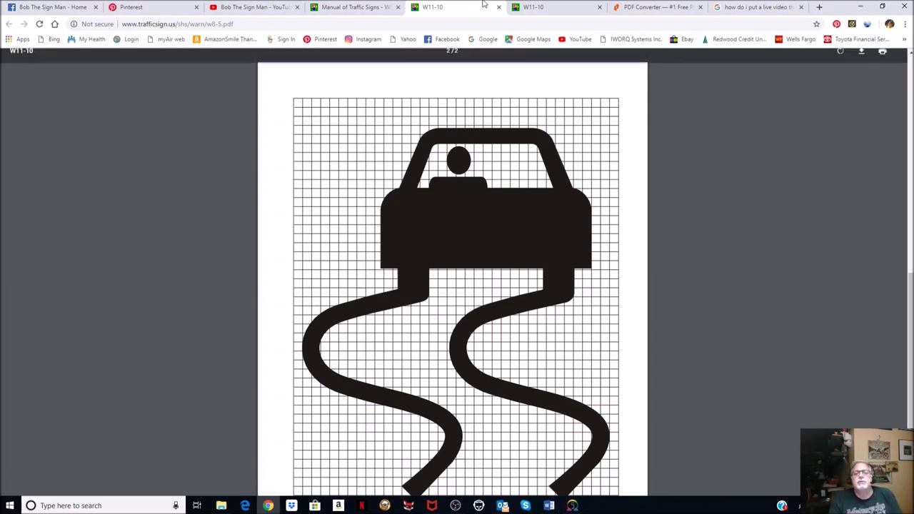
scroll(344, 208, up, 7)
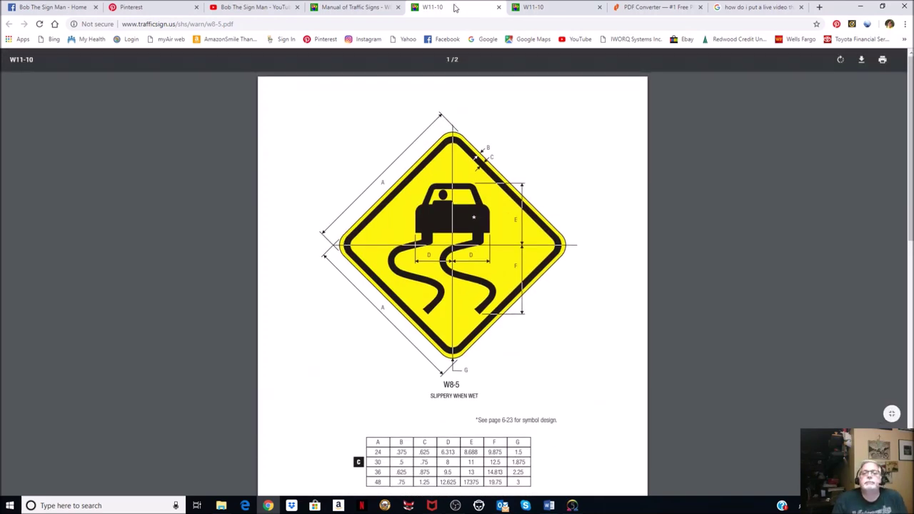
click(642, 8)
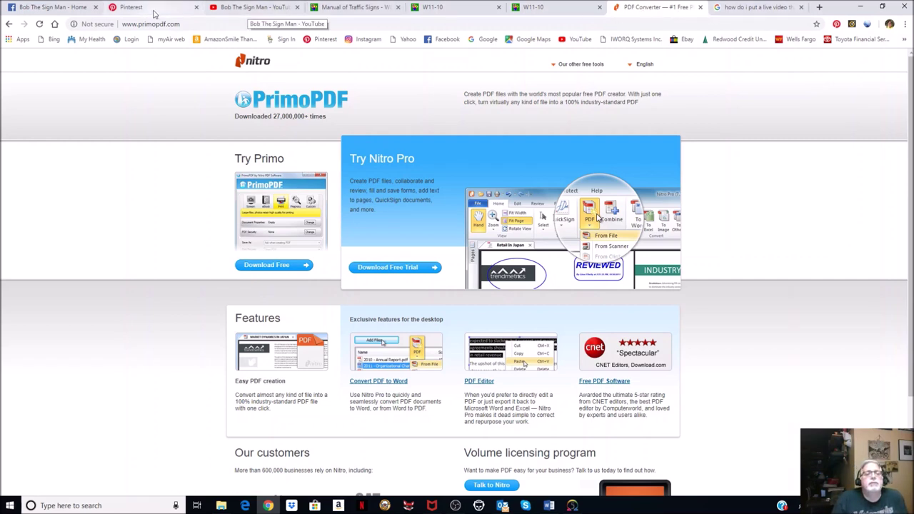
click(460, 13)
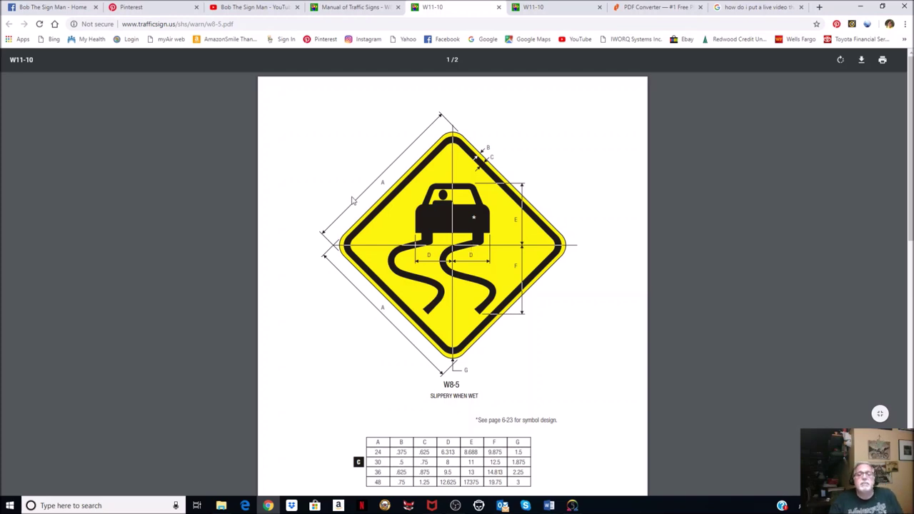
- Print all pages of the W8-5 layout in color with PrimoPDF as the destination printer
right_click(341, 172)
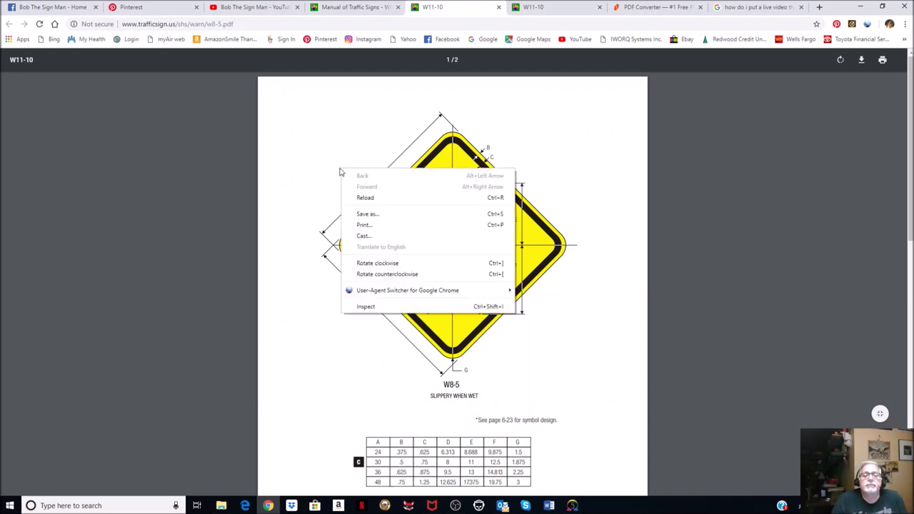
click(364, 225)
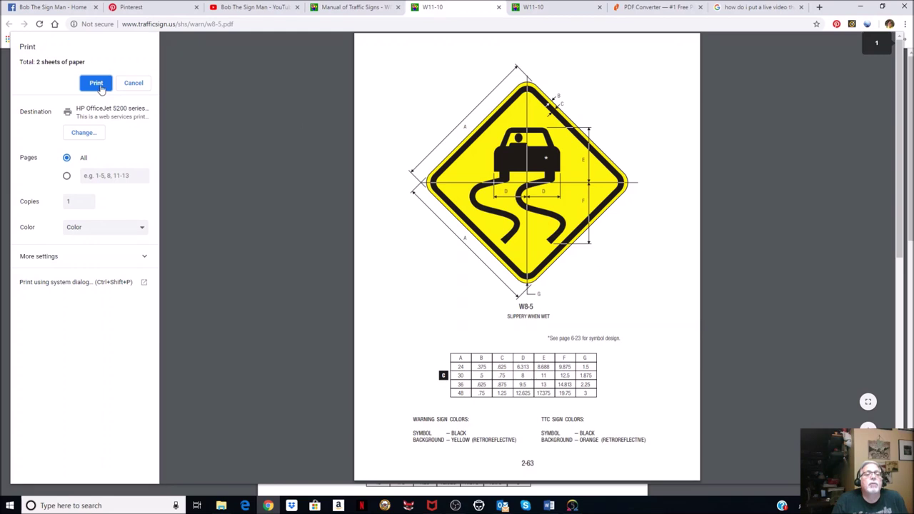
click(81, 133)
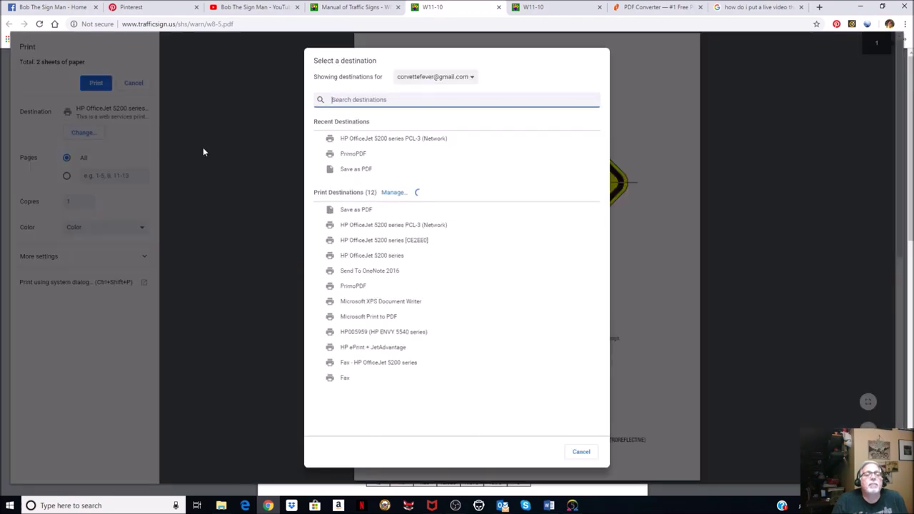
click(362, 157)
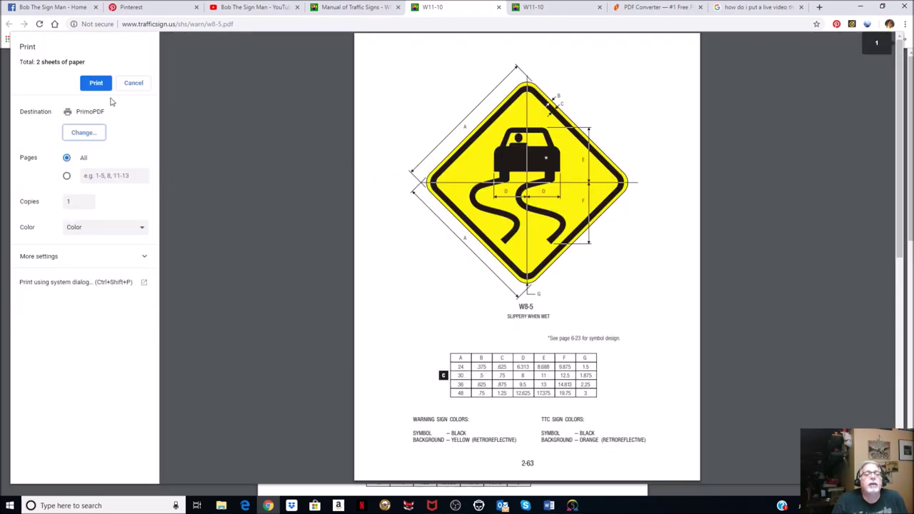
click(96, 84)
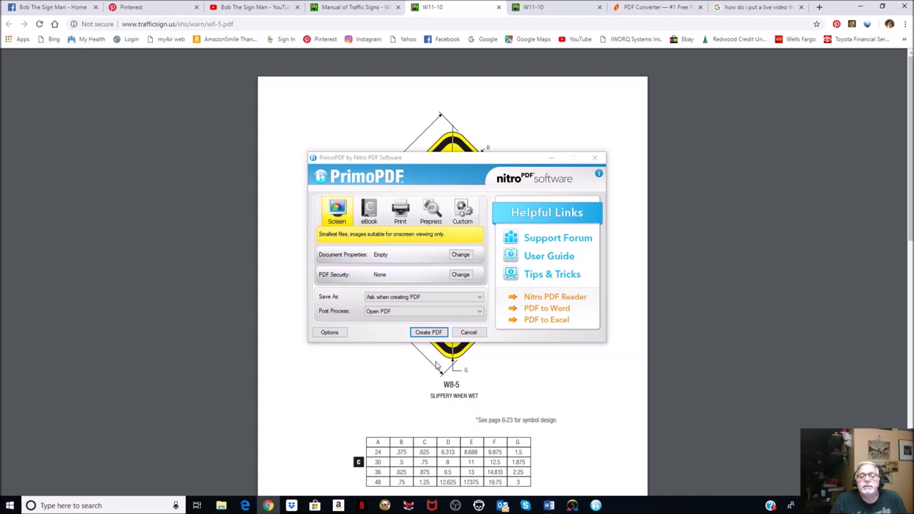
- Create the PDF as "Slippery guy who cant drive" in the Desktop folder, and close the file once it opens
click(428, 333)
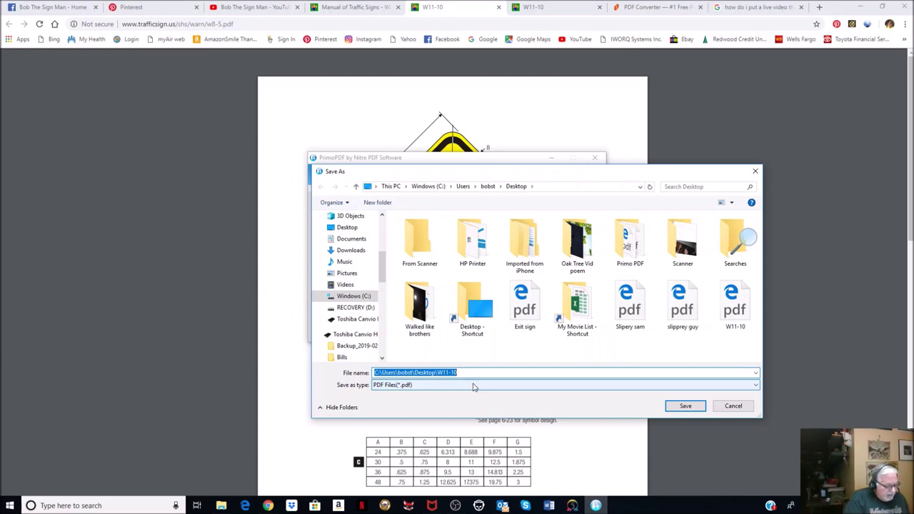
text(Slippe)
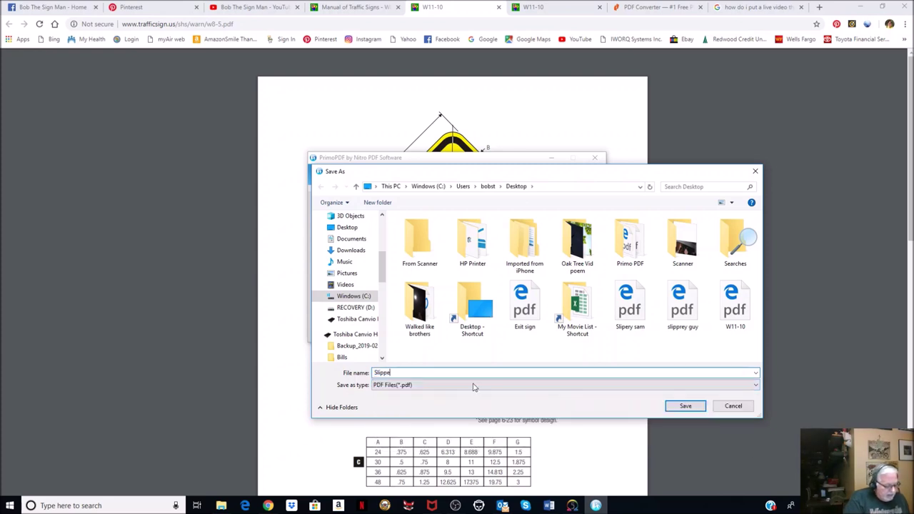
text(ry guy who ca)
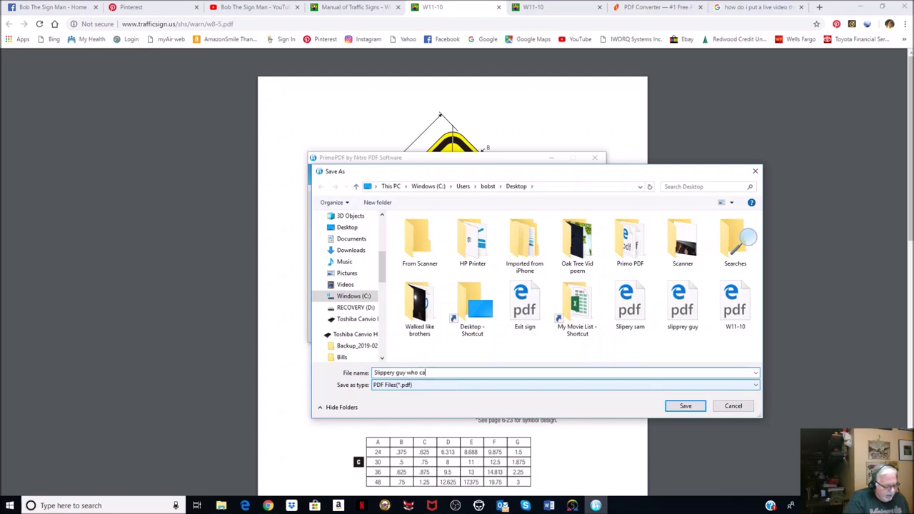
text(nt drive)
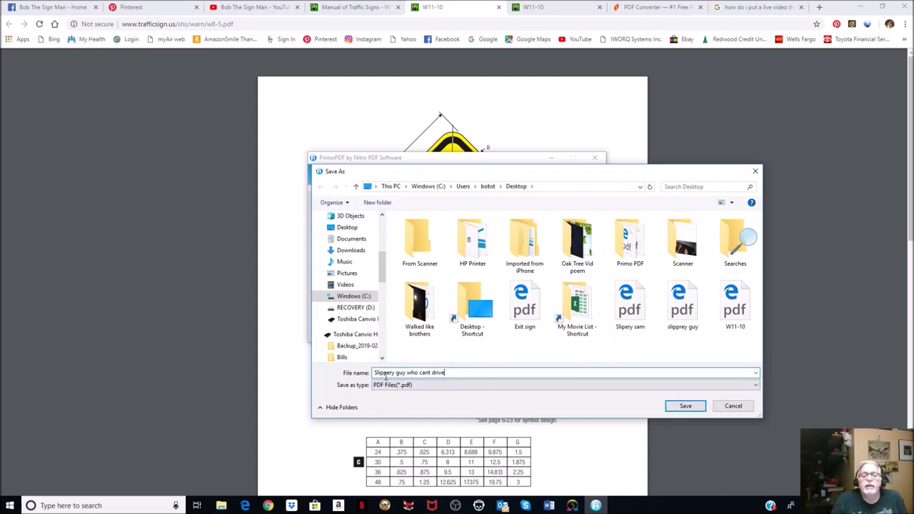
drag(384, 265, 386, 227)
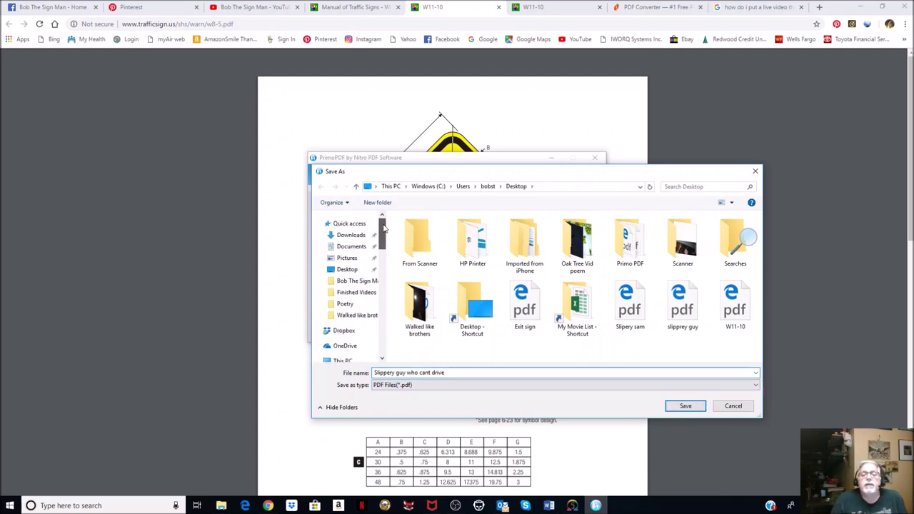
click(353, 269)
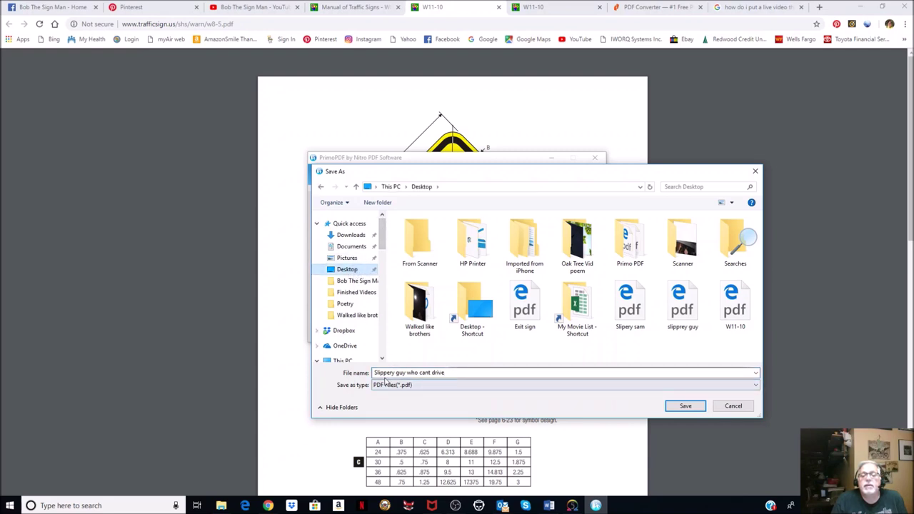
click(685, 406)
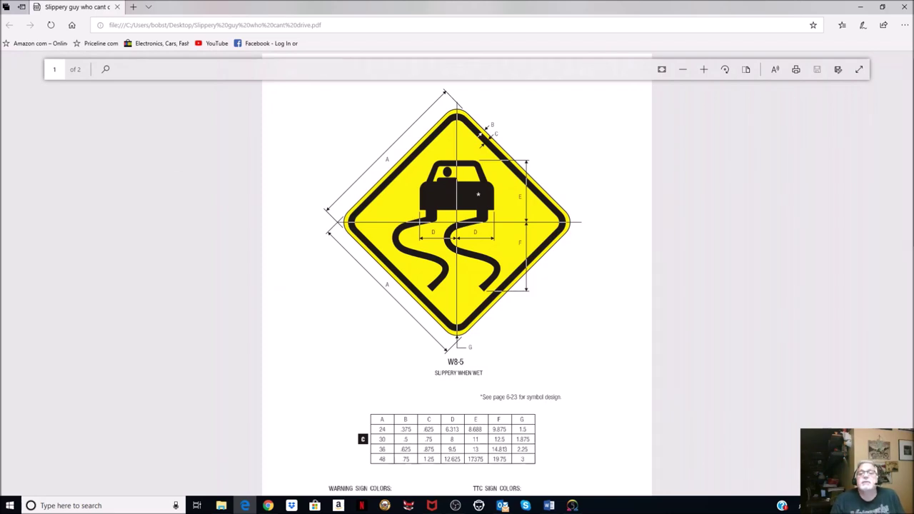
click(904, 7)
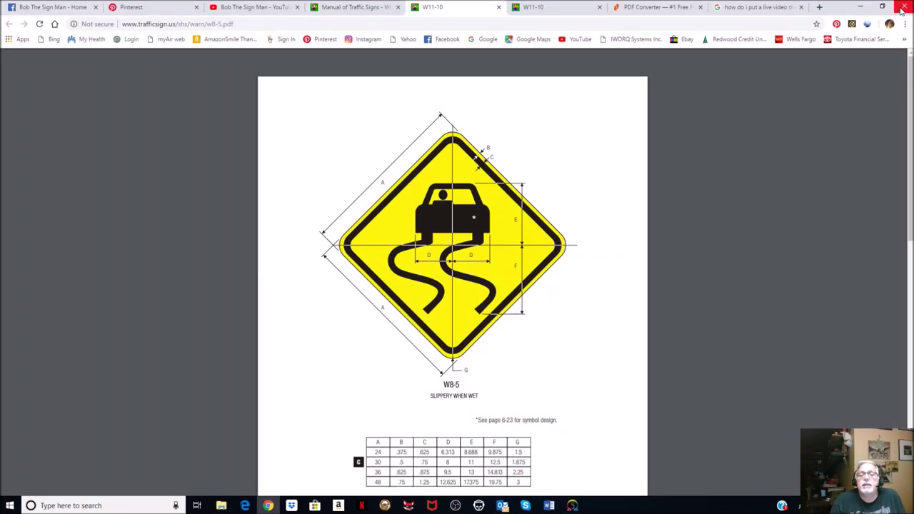
- Move the "Slippery guy who cant drive" PDF on the desktop to the free spot above the Oak Tree Vid poem folder
click(861, 7)
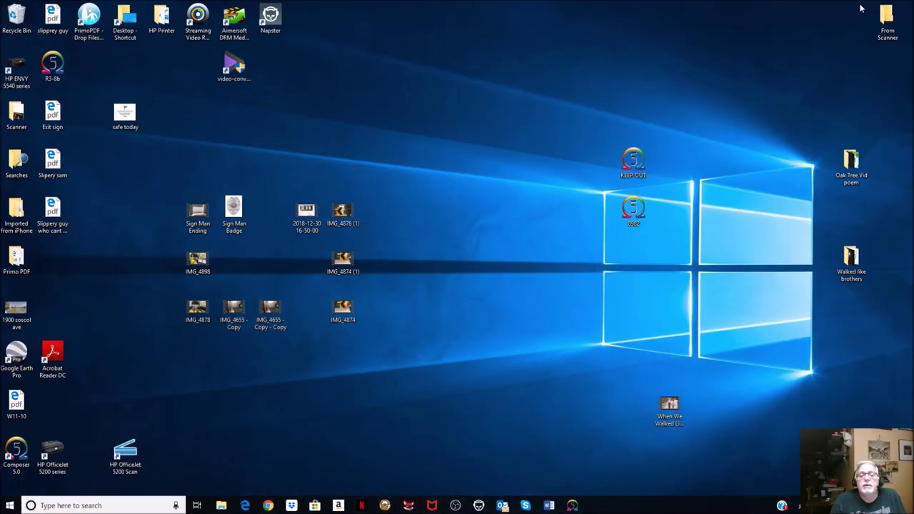
drag(54, 214, 852, 68)
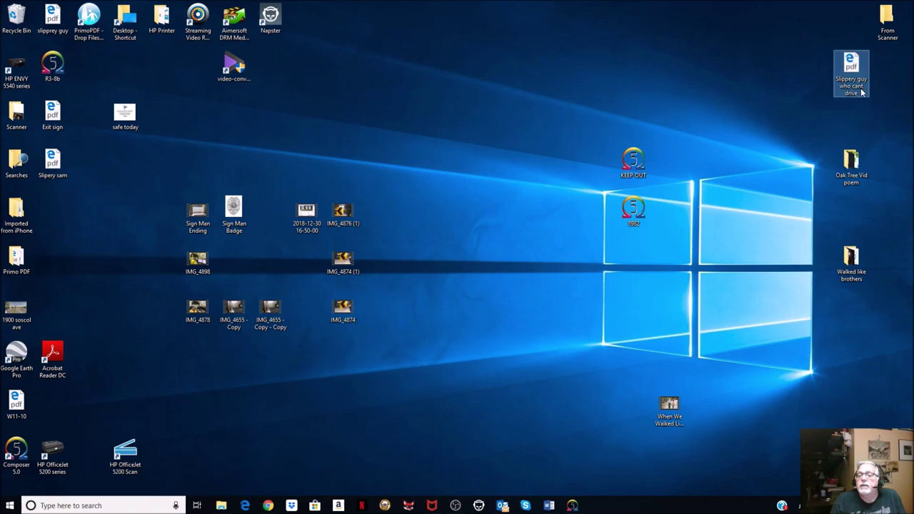
click(268, 505)
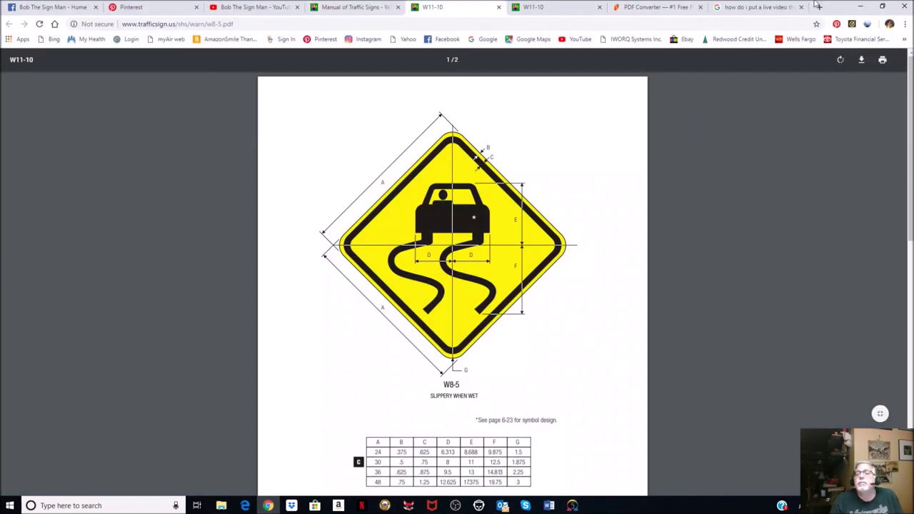
click(863, 7)
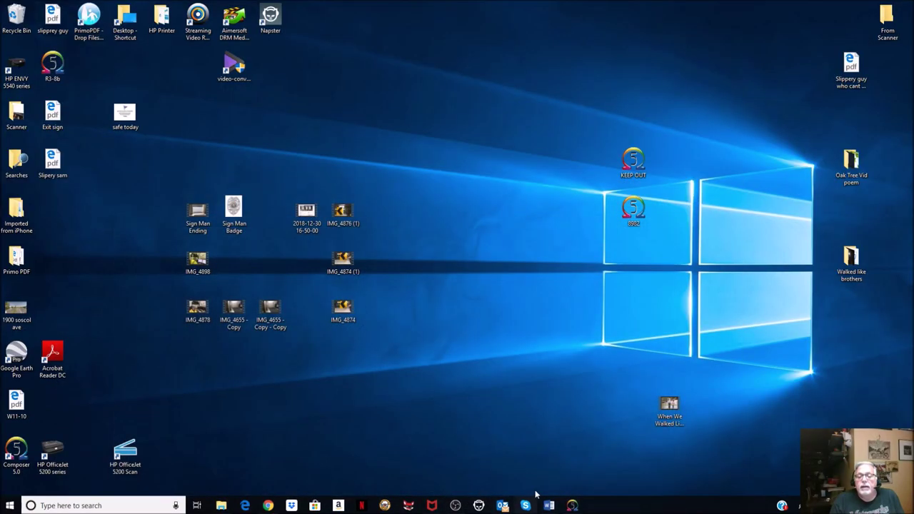
- Switch to Composer and import page 1 of "Slippery guy who cant drive.pdf" with the All Files filter, placing it on the blank drawing
click(572, 506)
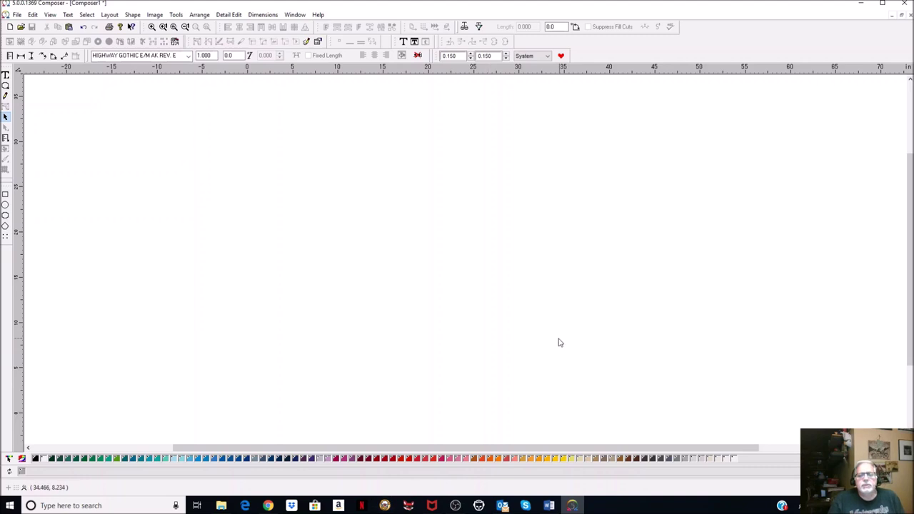
click(17, 15)
click(333, 212)
right_click(349, 213)
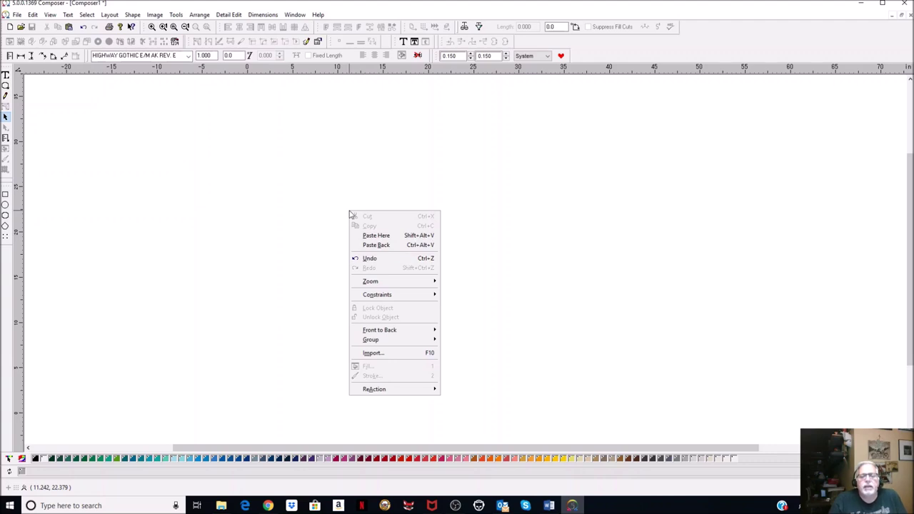
click(387, 353)
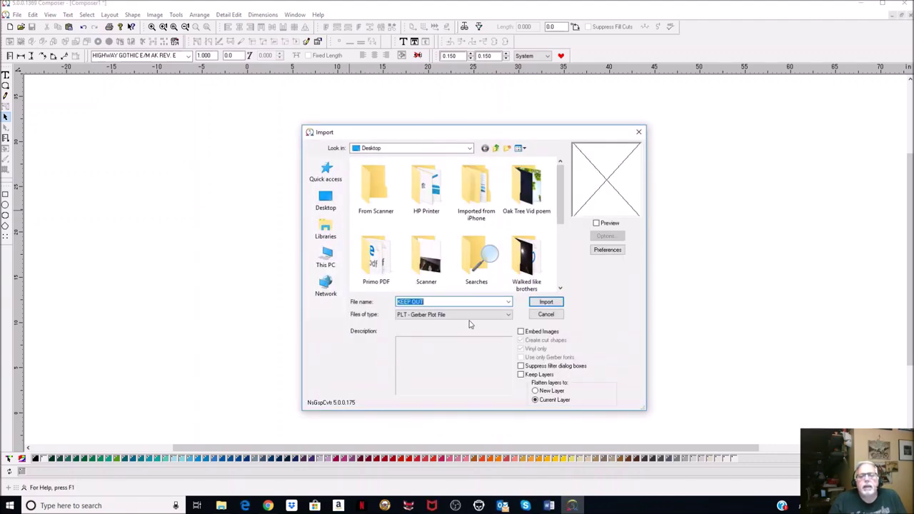
click(511, 316)
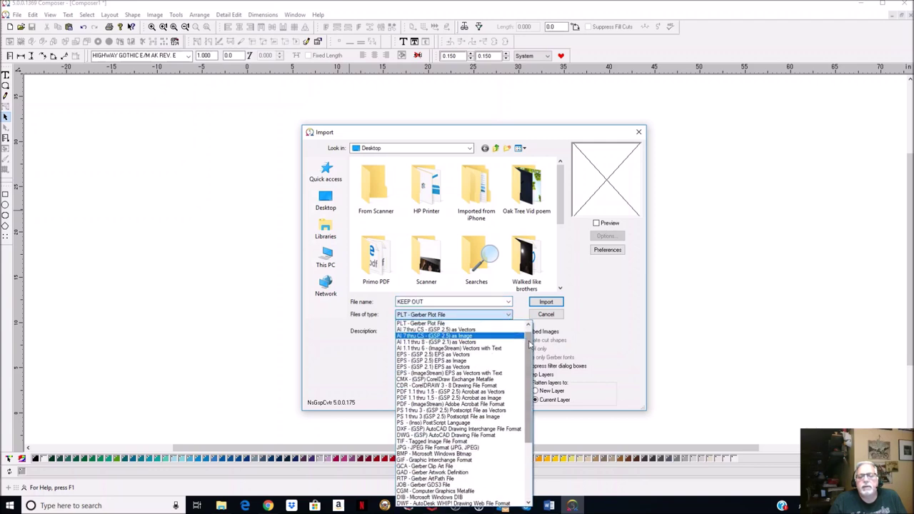
click(438, 324)
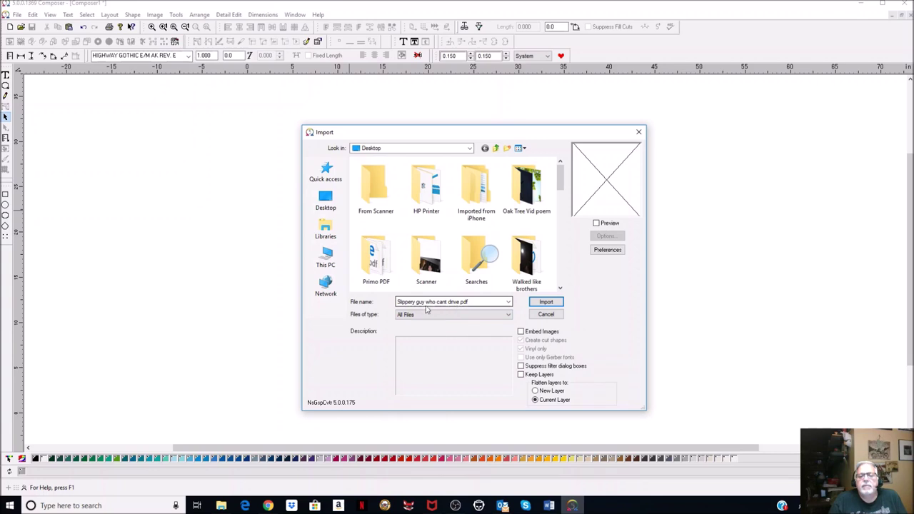
click(545, 302)
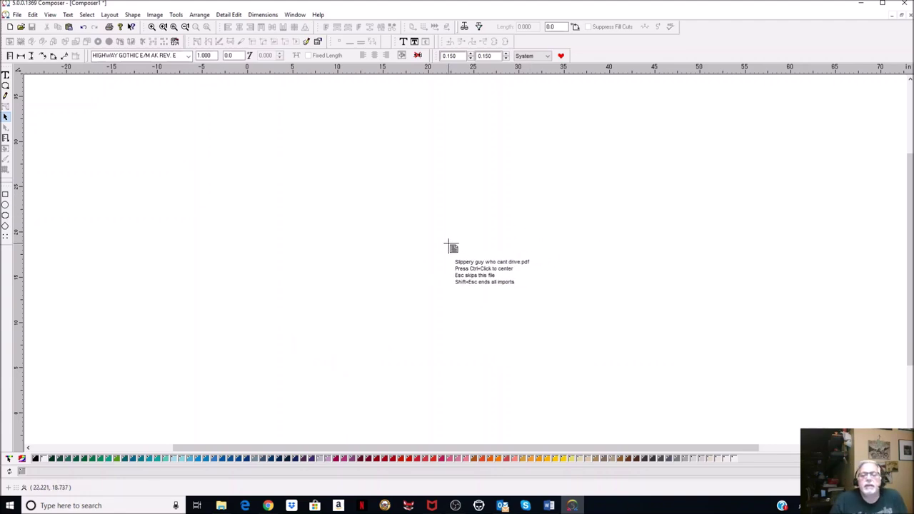
click(449, 247)
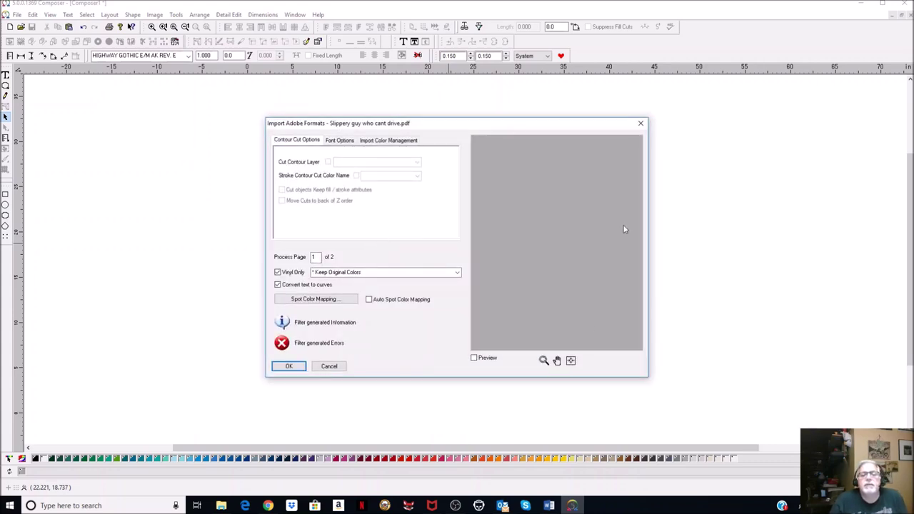
click(289, 367)
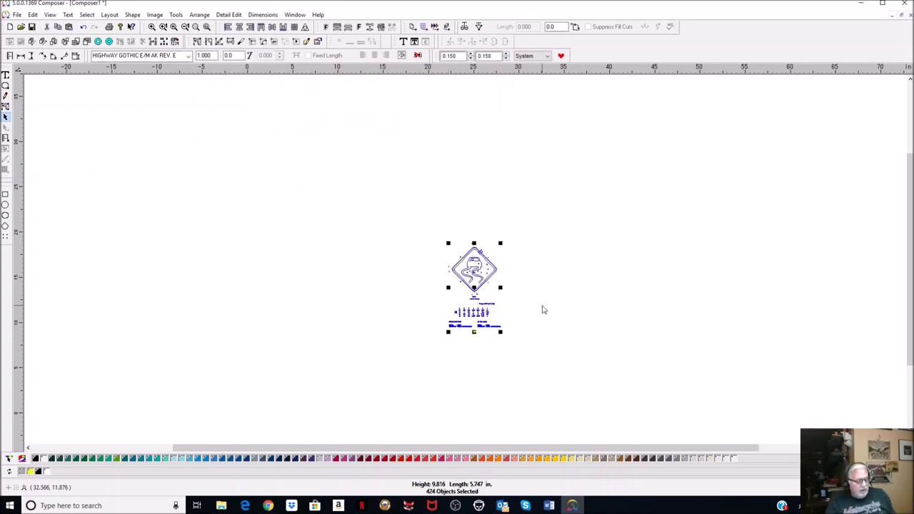
- Copy only the sign's diamond outlines, car, driver and skid marks from the imported layout, without the dimension letters and arrows
click(164, 27)
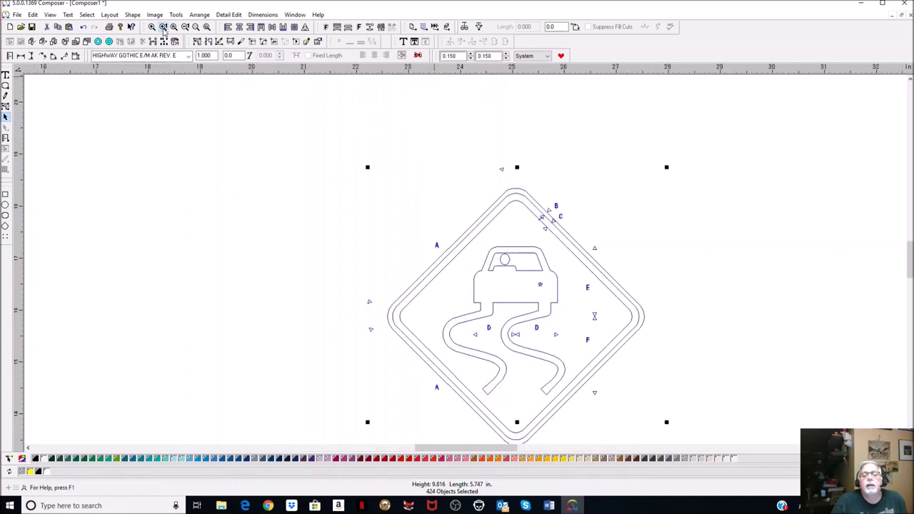
click(431, 186)
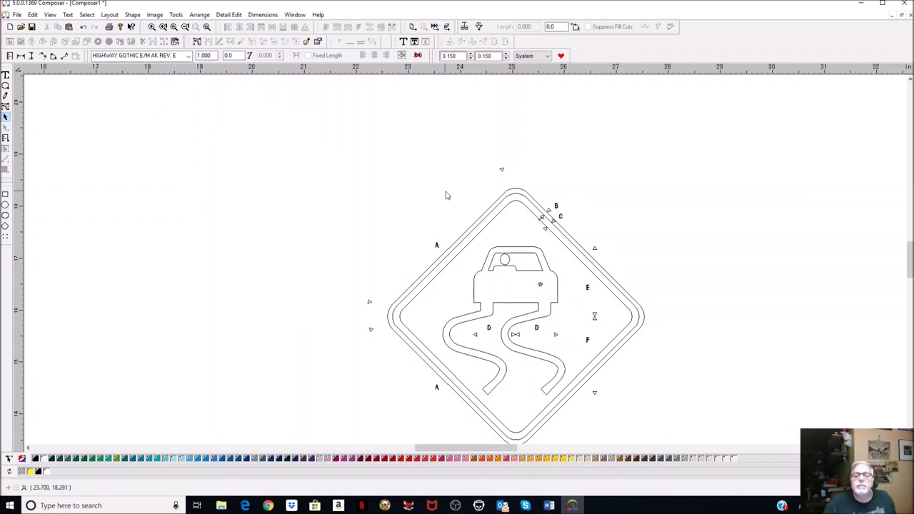
click(481, 221)
click(481, 222)
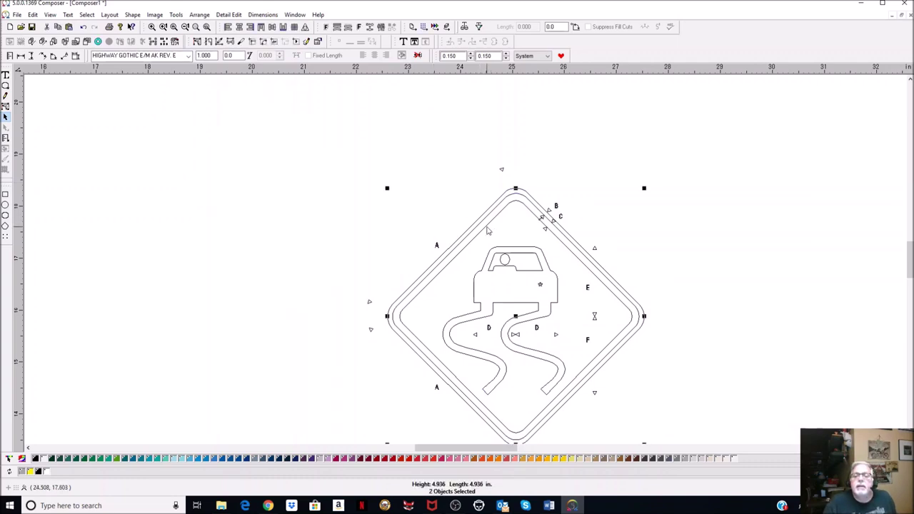
shift+click(505, 260)
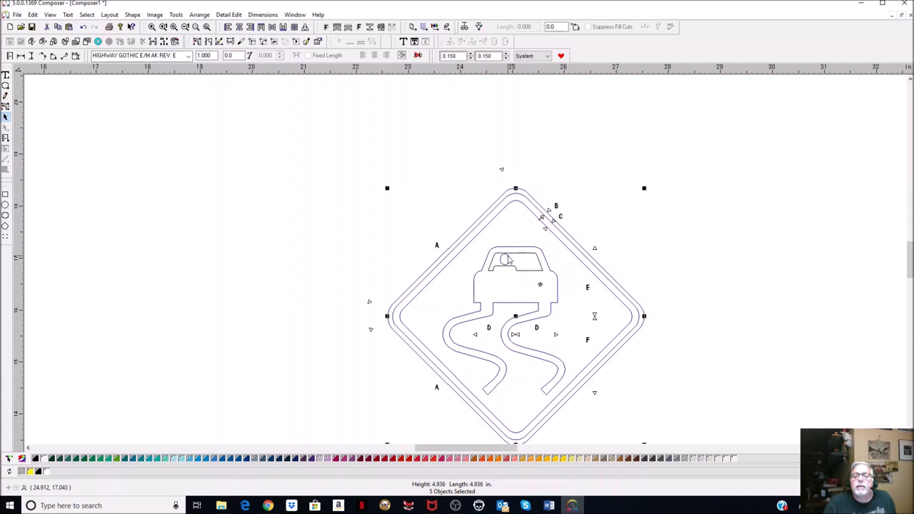
shift+click(552, 255)
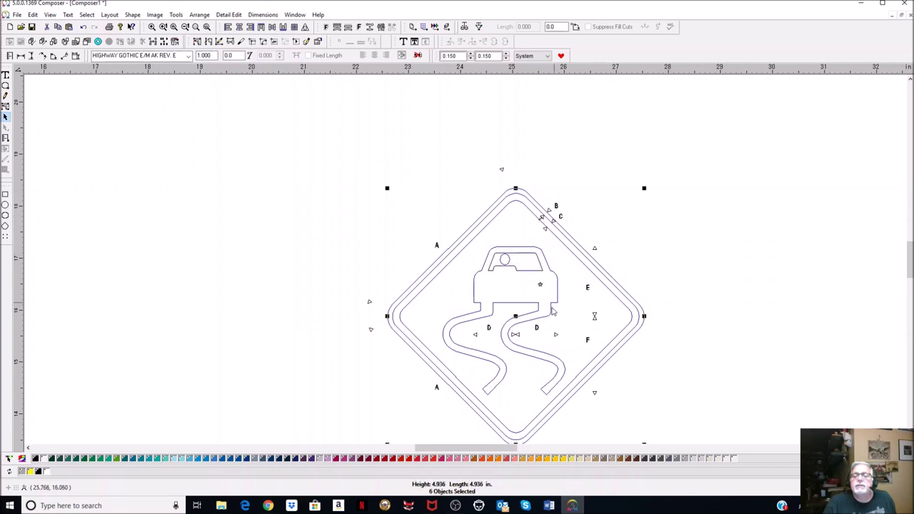
right_click(522, 251)
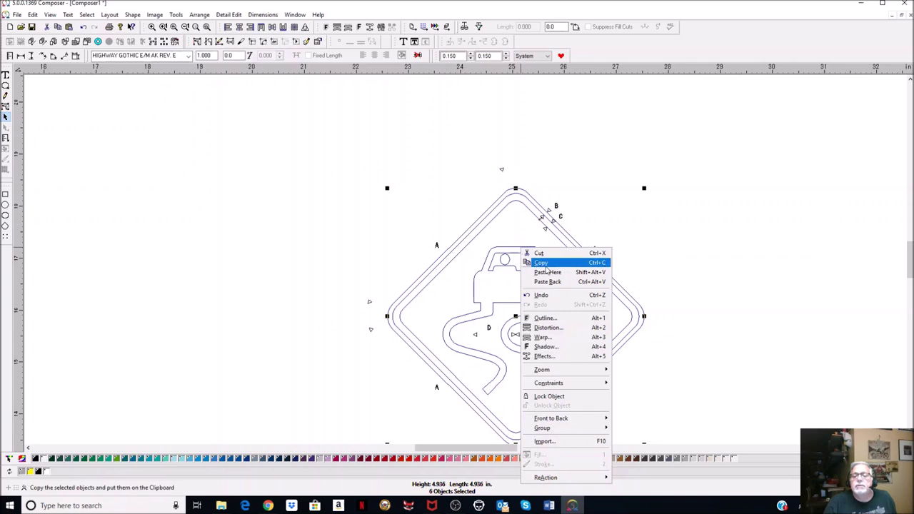
click(541, 264)
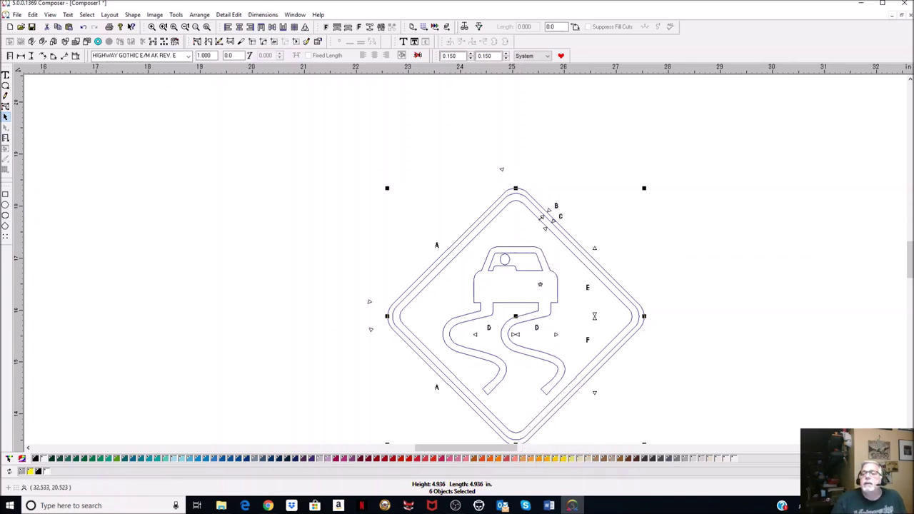
- Minimize the imported drawing without closing it, and paste the copied sign artwork into a new blank drawing
click(910, 18)
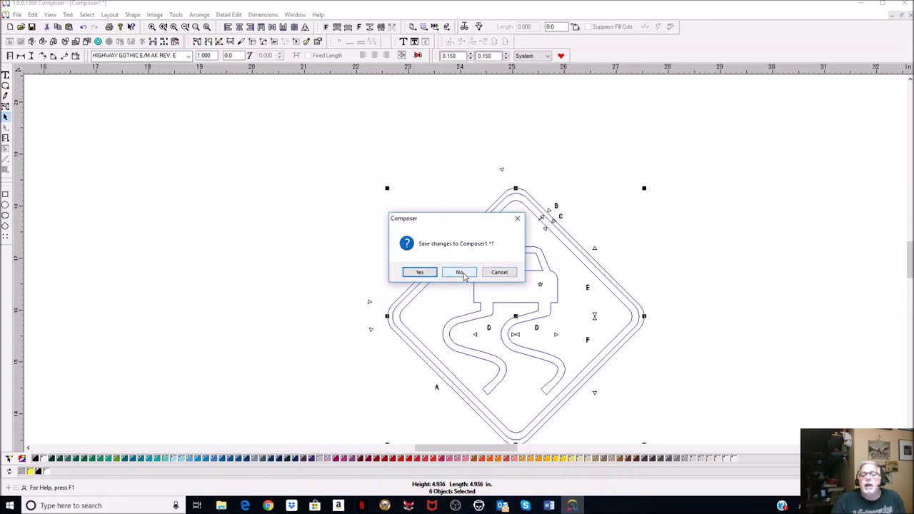
click(499, 273)
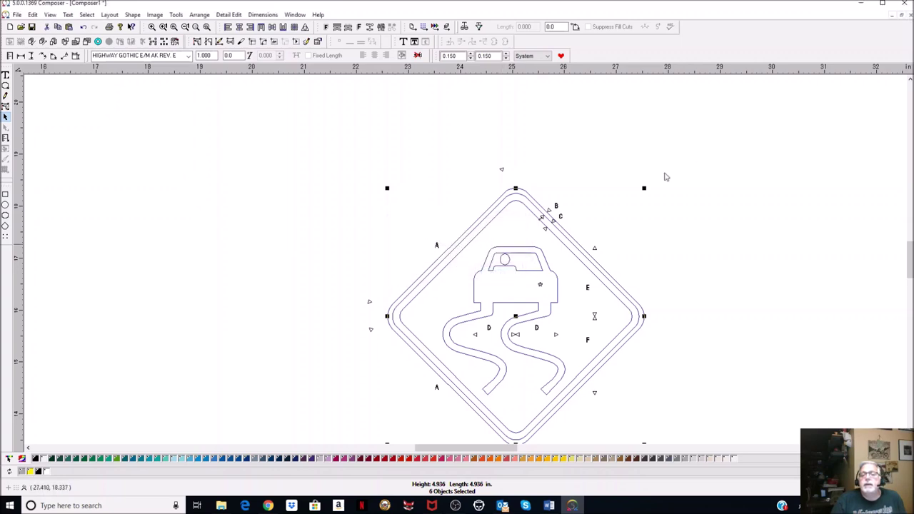
click(894, 16)
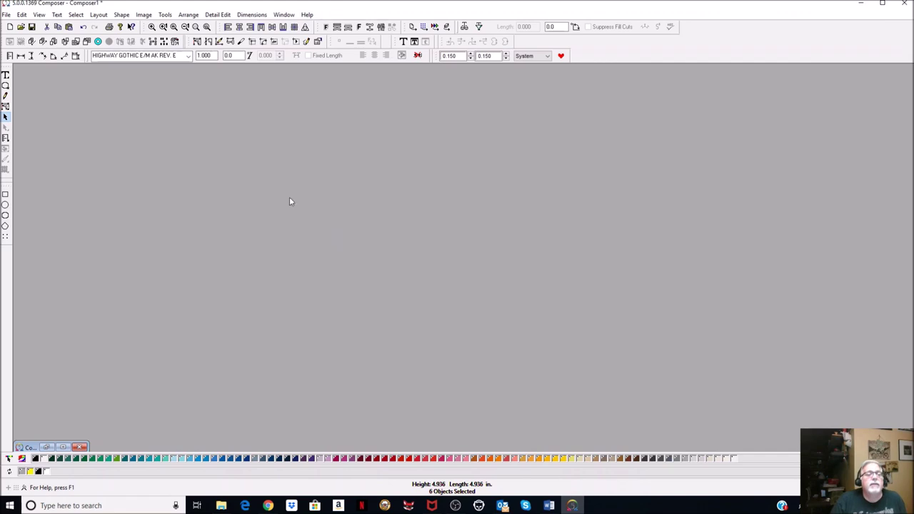
click(10, 27)
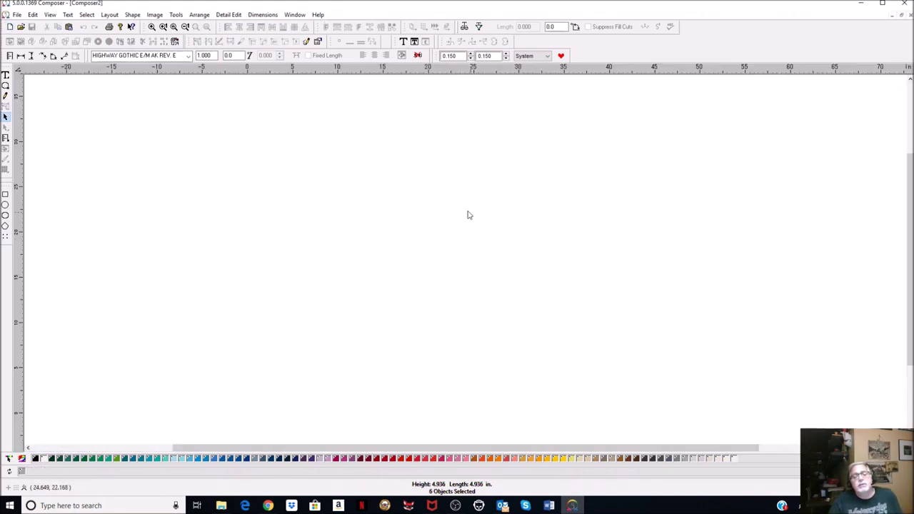
right_click(426, 198)
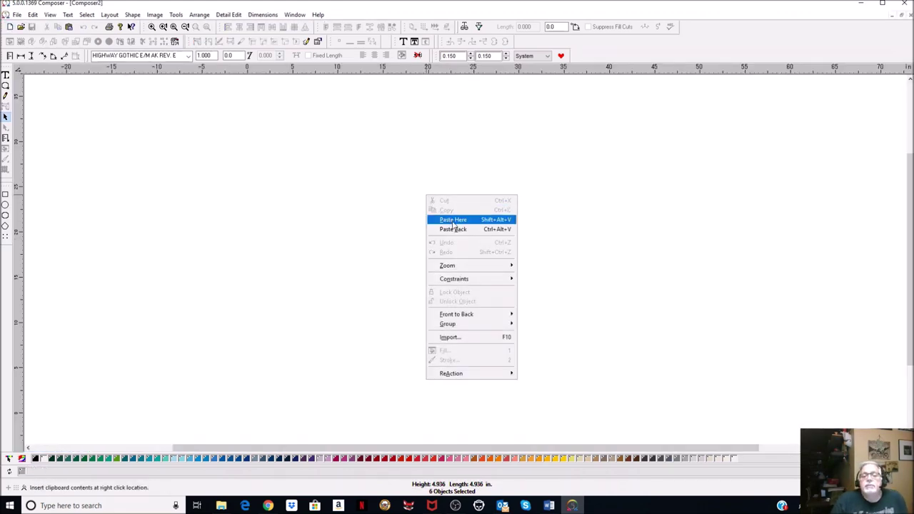
click(452, 223)
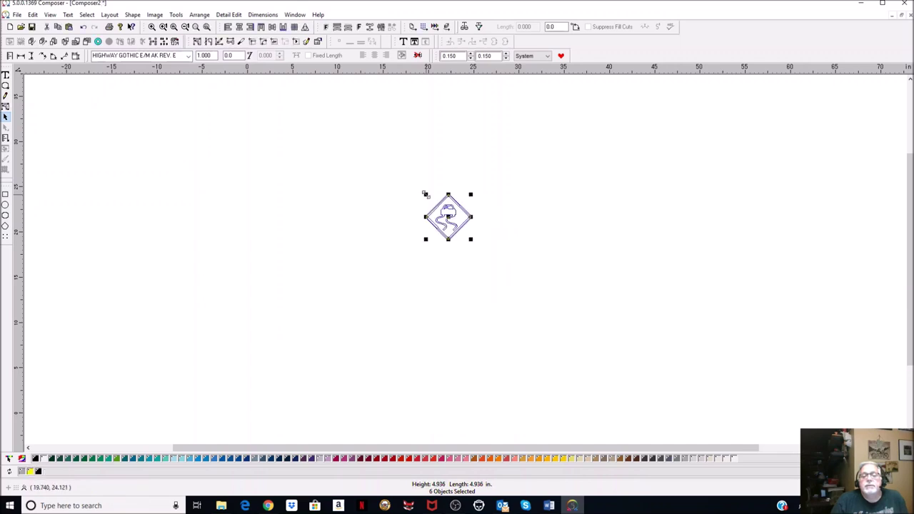
- View the pasted sign enlarged with its solid color fills, and return to the outline display
key(F3)
click(712, 237)
key(F9)
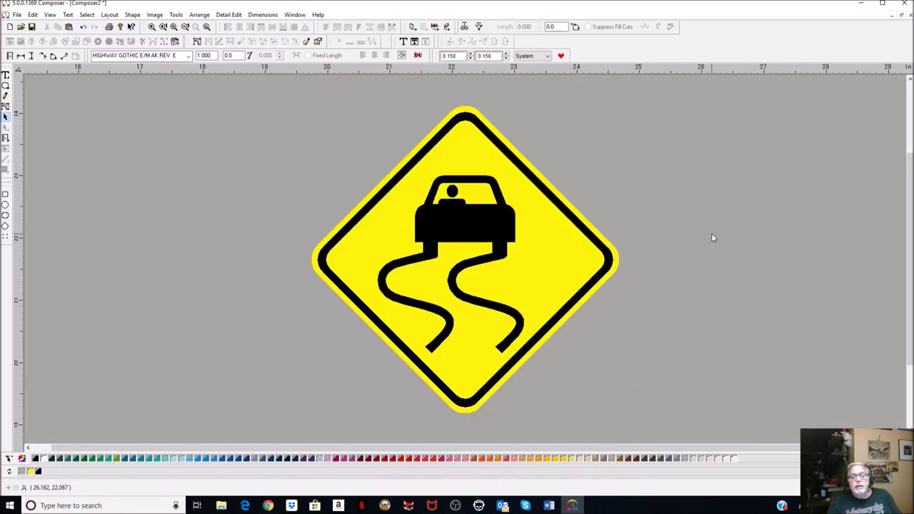
key(F9)
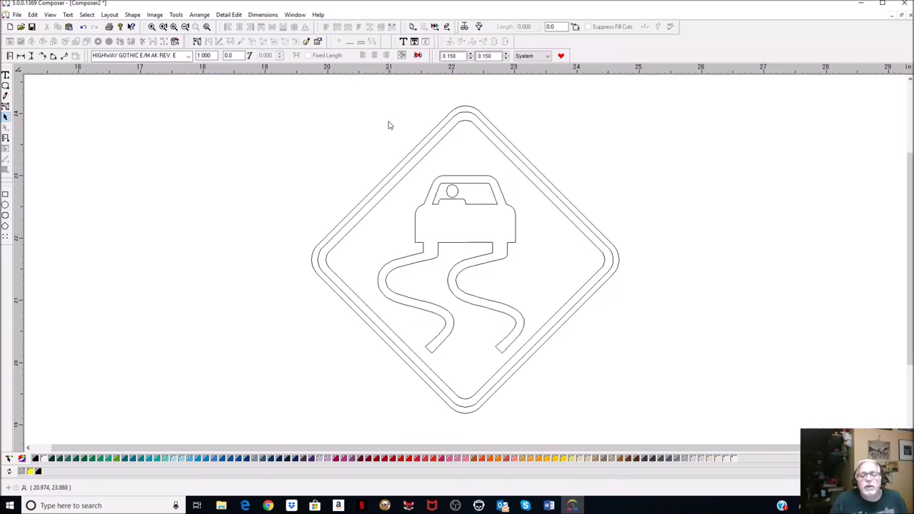
- Rotate all the sign artwork 45° about its center point so the diamond outlines stand square
drag(289, 101, 657, 416)
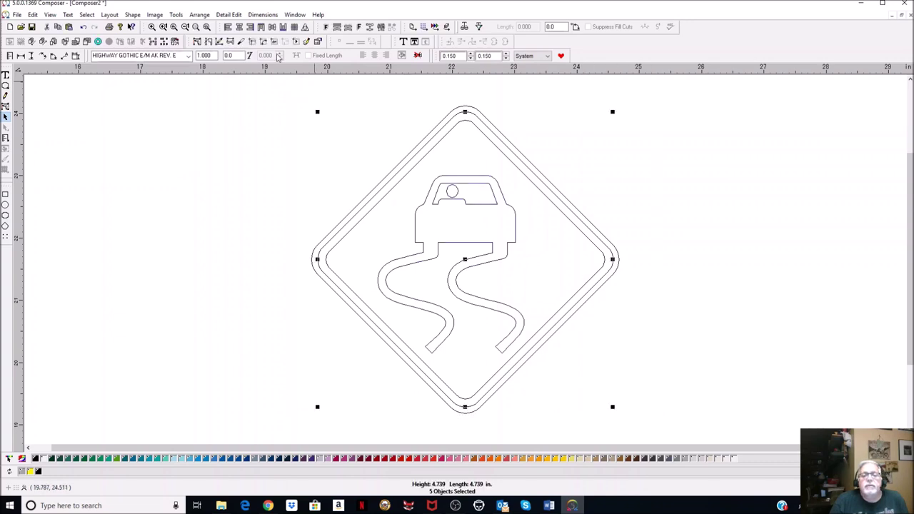
click(229, 42)
click(200, 14)
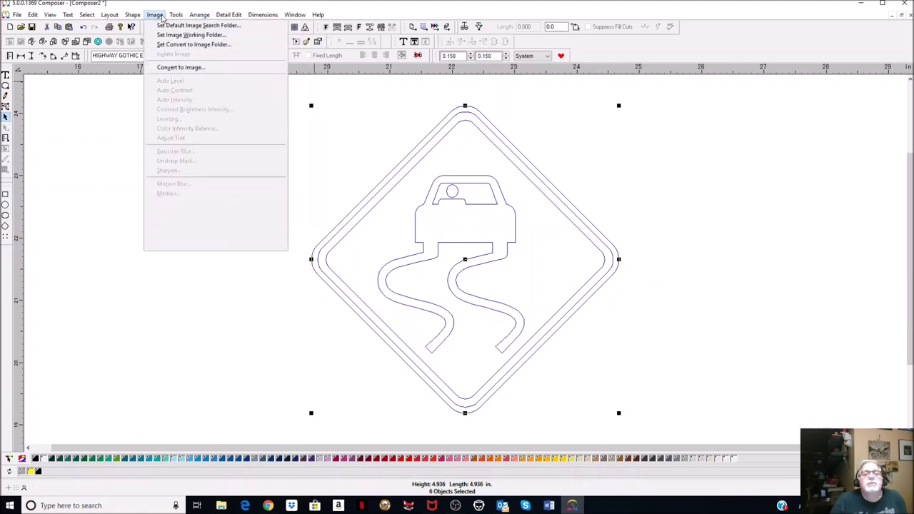
mouse_move(142, 17)
click(146, 25)
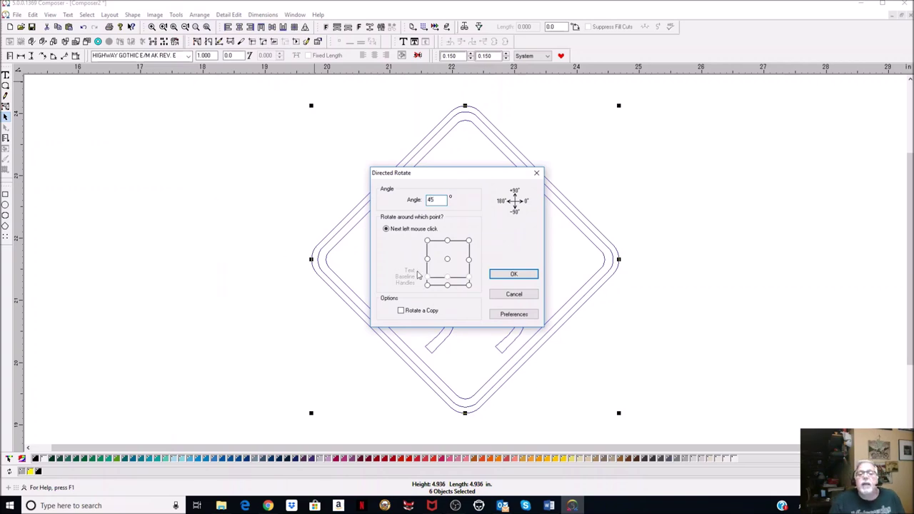
click(527, 276)
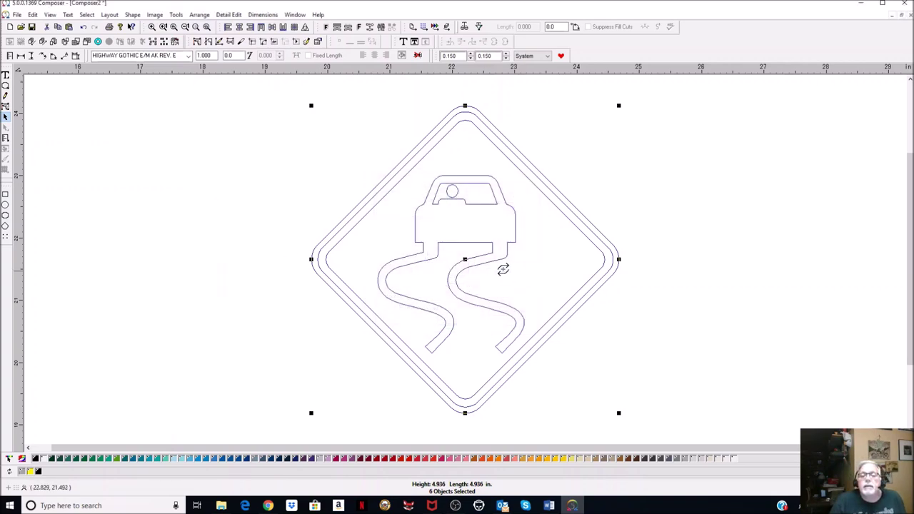
click(465, 261)
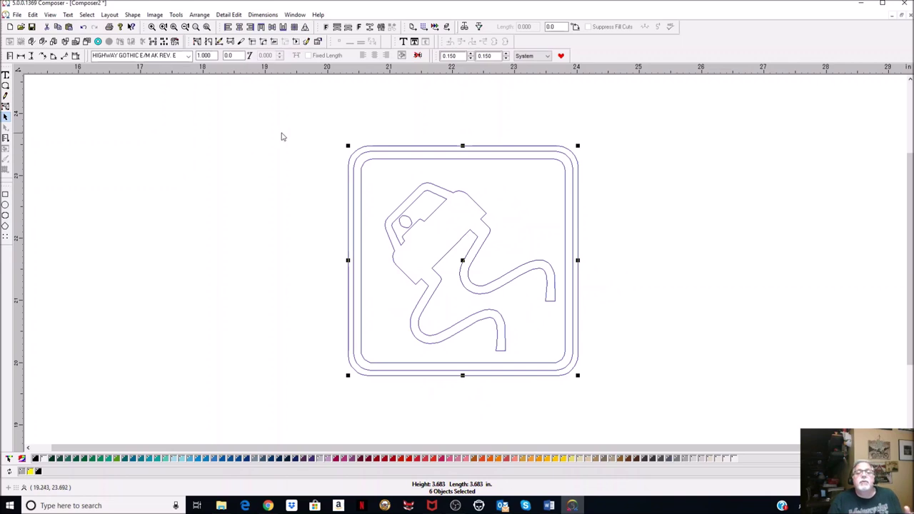
click(290, 172)
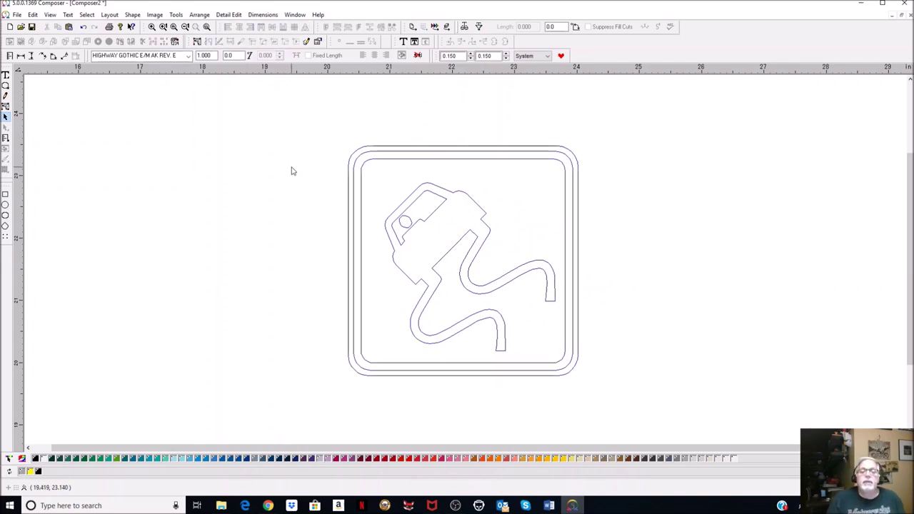
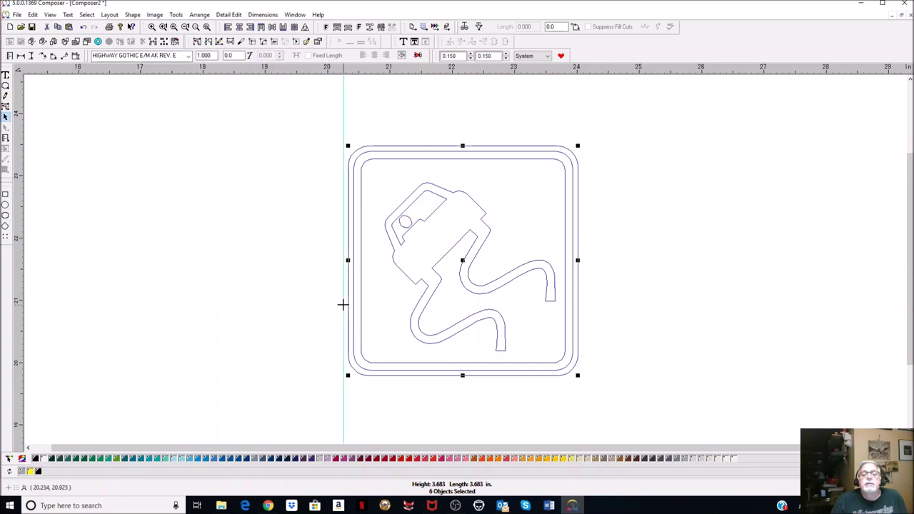
- Place guides near the sign's left and bottom edges at about 20.25 and 19.7 in, and nudge the artwork against both
drag(415, 70, 433, 382)
key(Down)
key(Down)
key(Down)
key(Down)
key(Down)
key(Down)
key(Down)
key(Down)
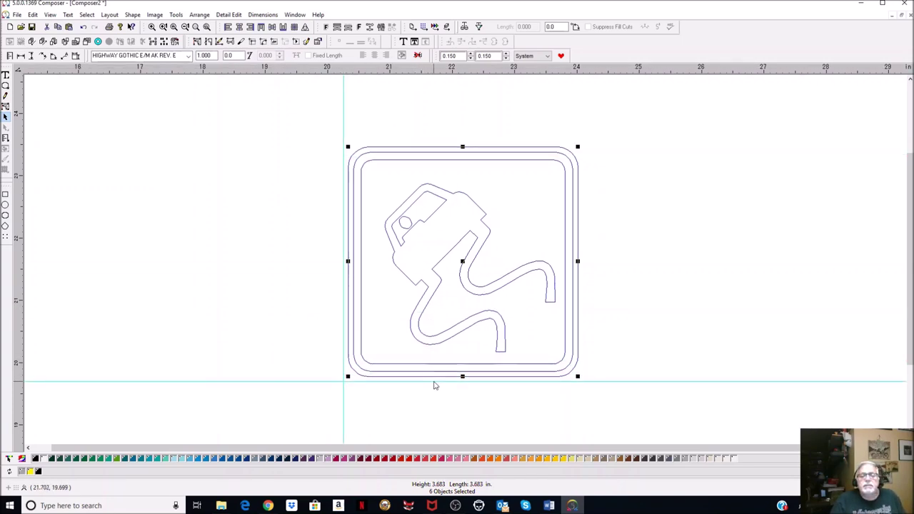
key(Down)
key(Down)
key(Down)
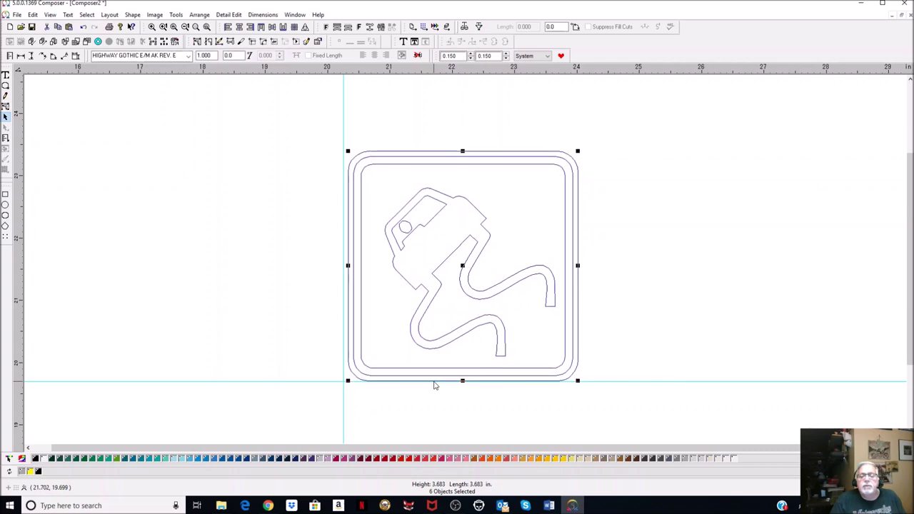
key(Left)
key(Left)
key(Left)
key(Left)
key(Left)
key(Left)
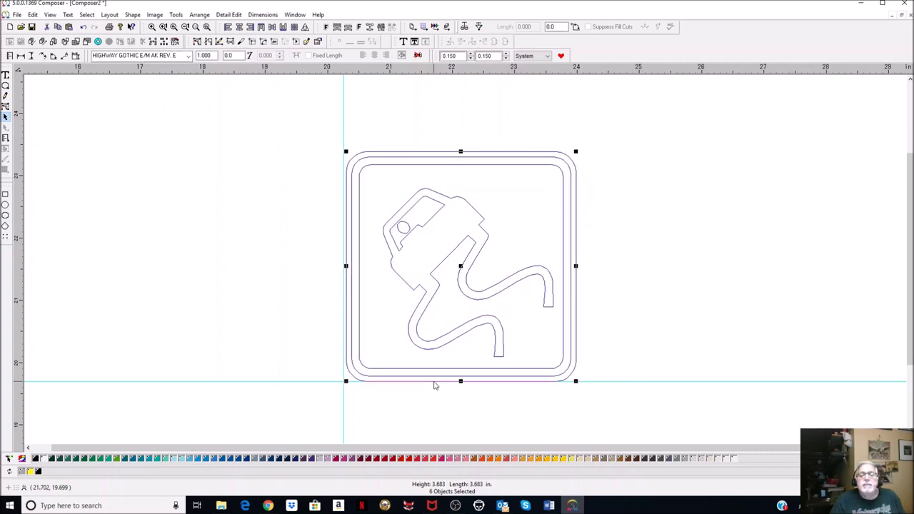
key(Left)
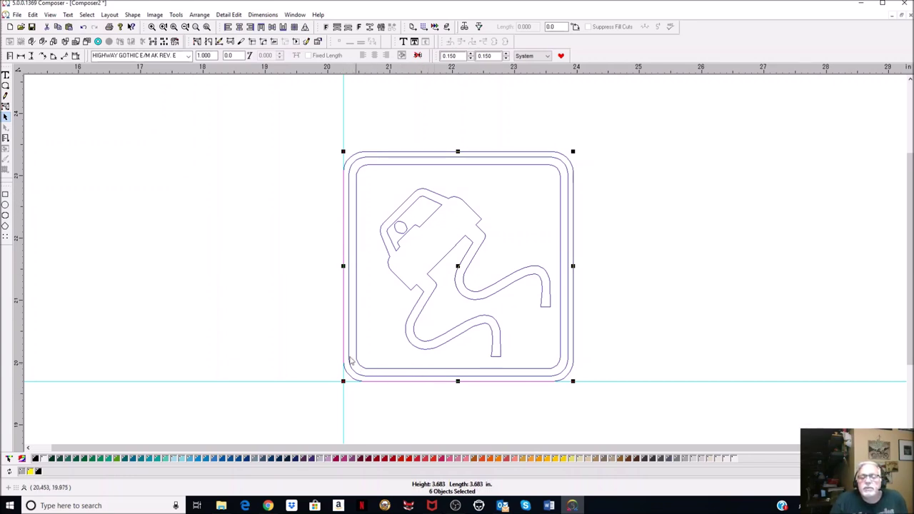
- Select all the sign artwork and size it uniformly to a height of 36 in, keeping the upper-left corner fixed
click(664, 231)
click(536, 154)
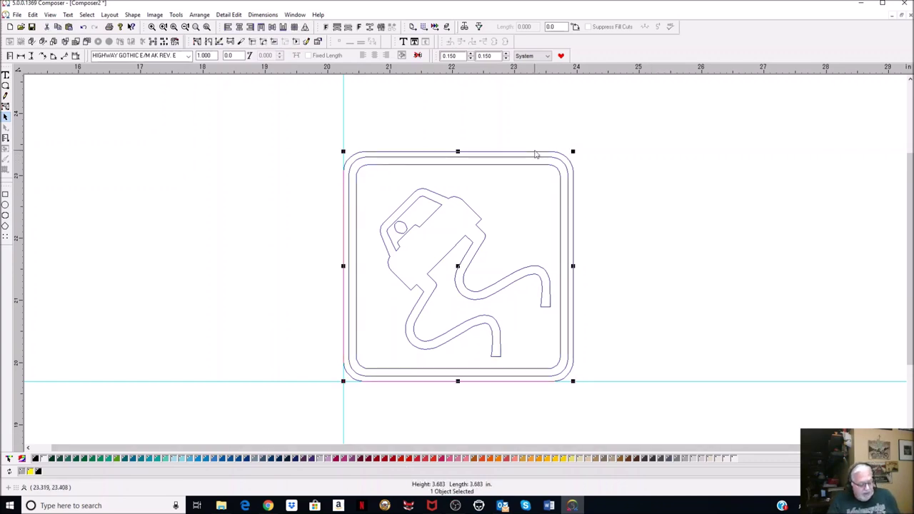
click(690, 159)
drag(321, 133, 386, 255)
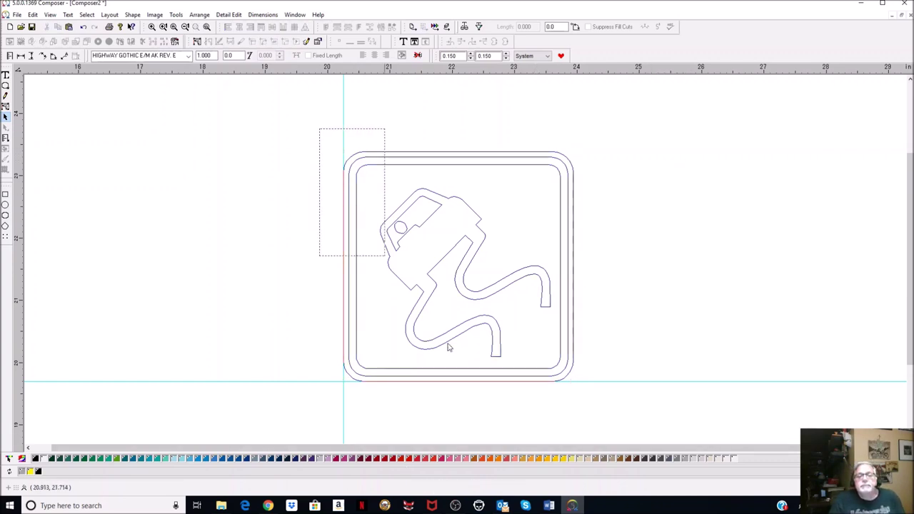
drag(617, 422, 624, 404)
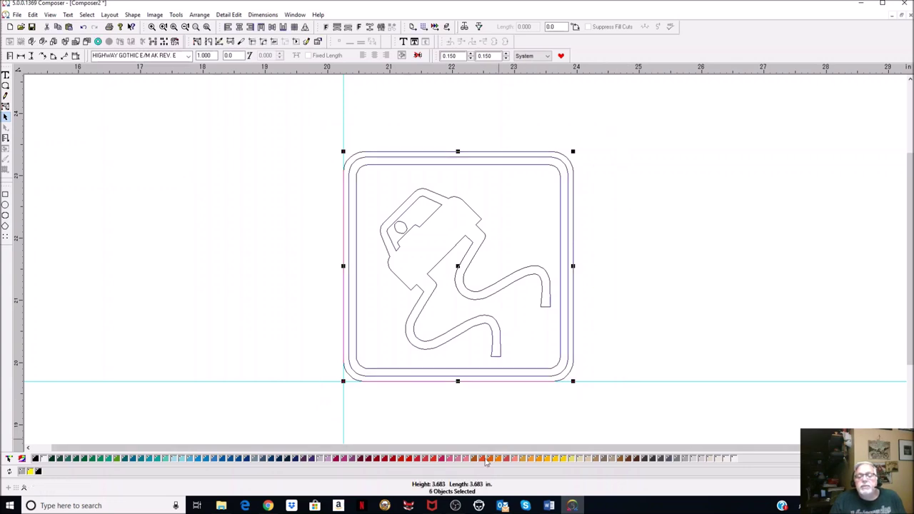
click(132, 15)
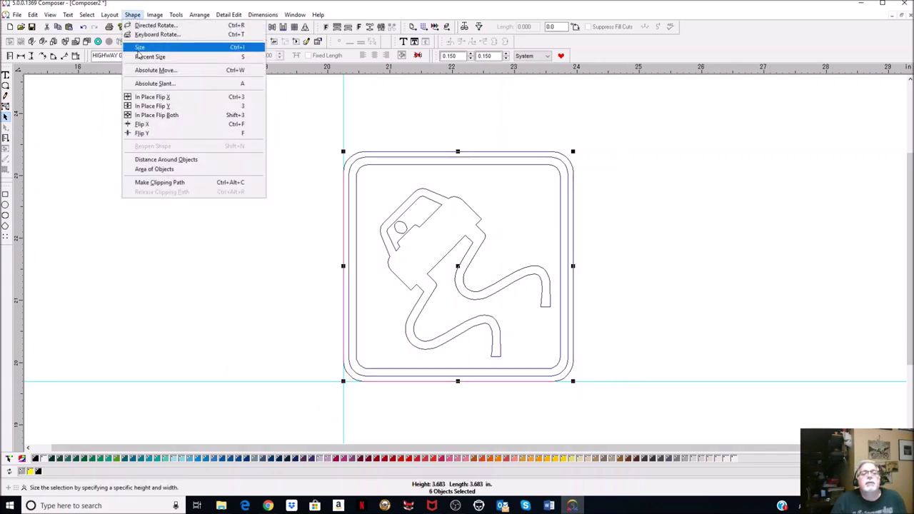
click(139, 47)
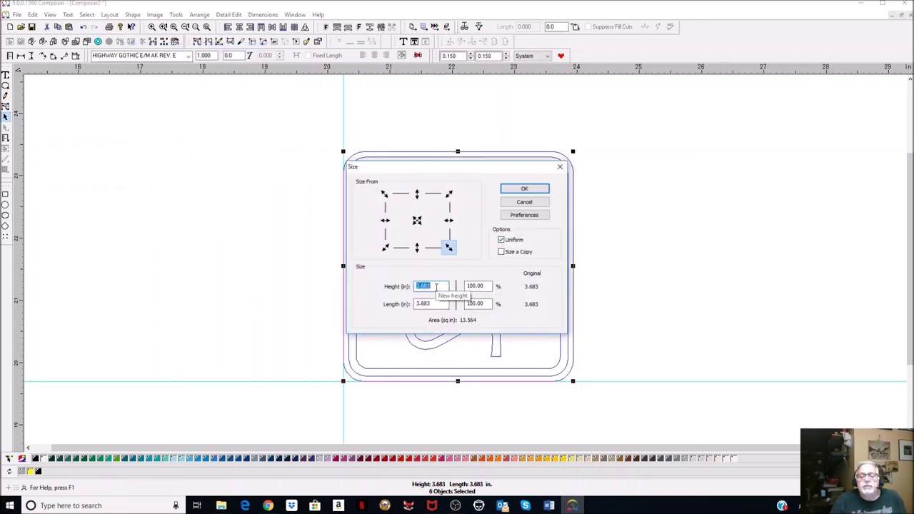
text(36)
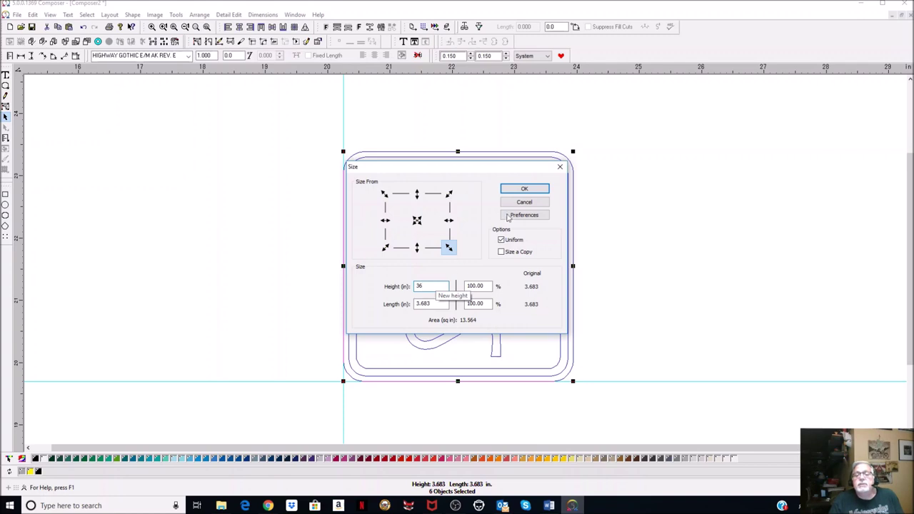
click(522, 191)
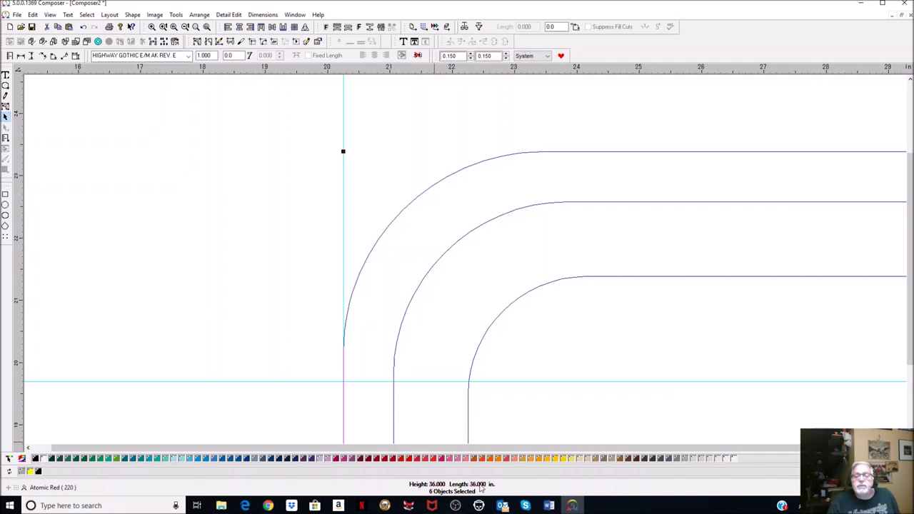
- Move the horizontal guide down to the enlarged sign's bottom edge and align the artwork with it
key(F4)
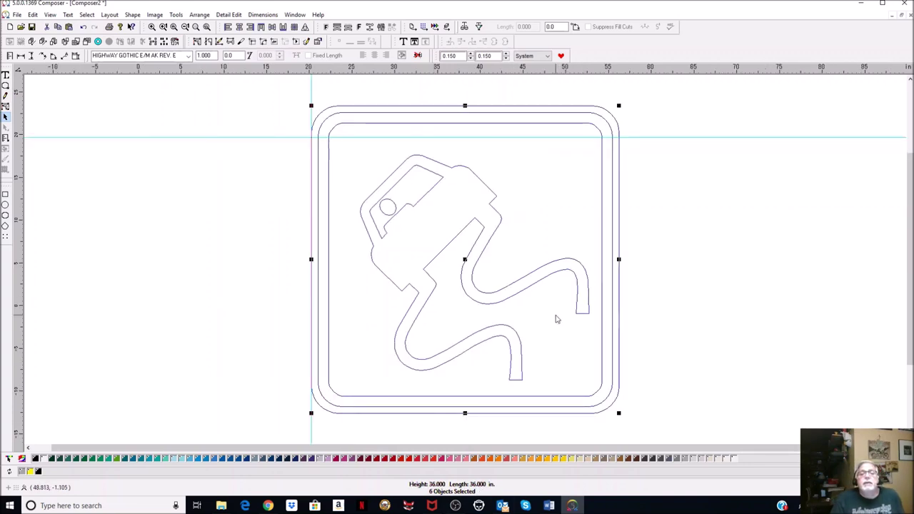
drag(539, 140, 536, 422)
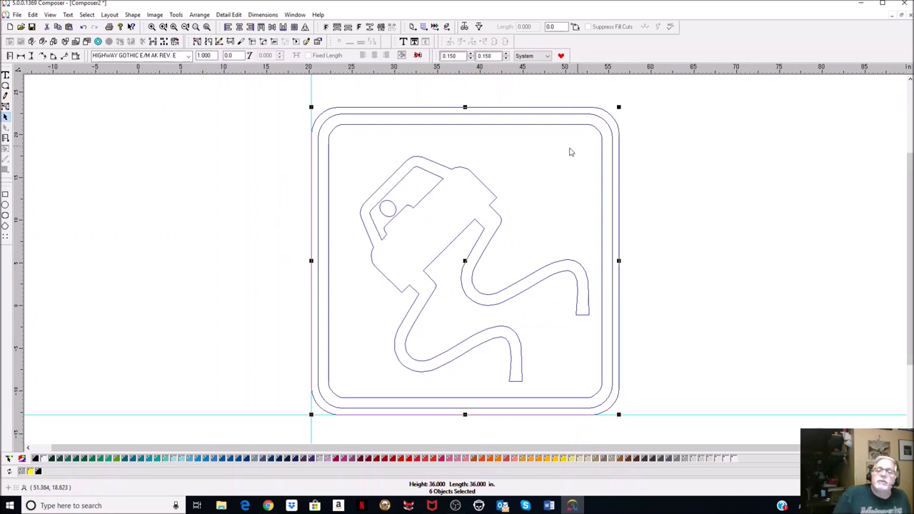
click(655, 152)
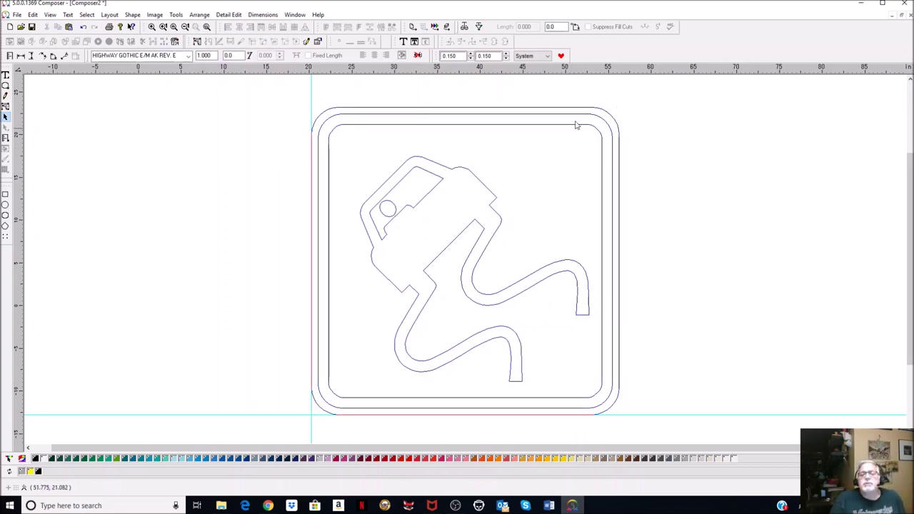
- Delete the three imported rounded-square outlines, keeping only the car, driver and skid marks
click(523, 113)
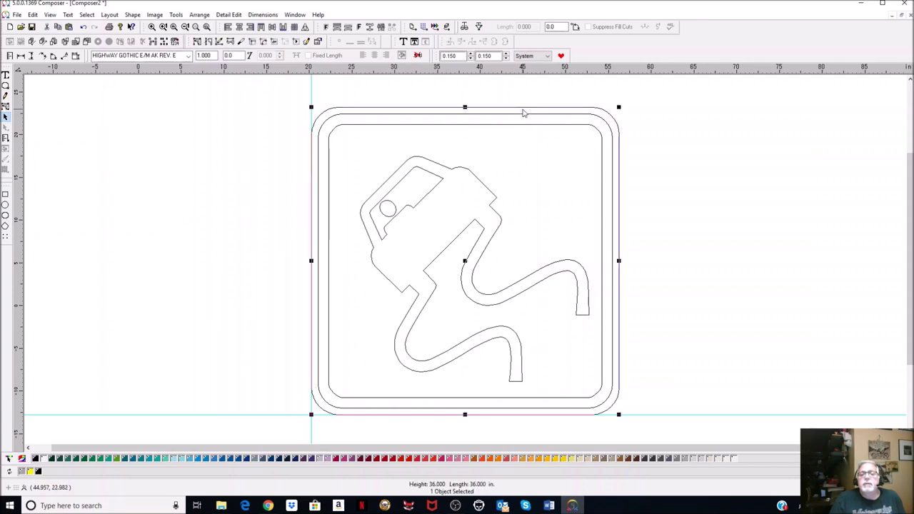
key(Delete)
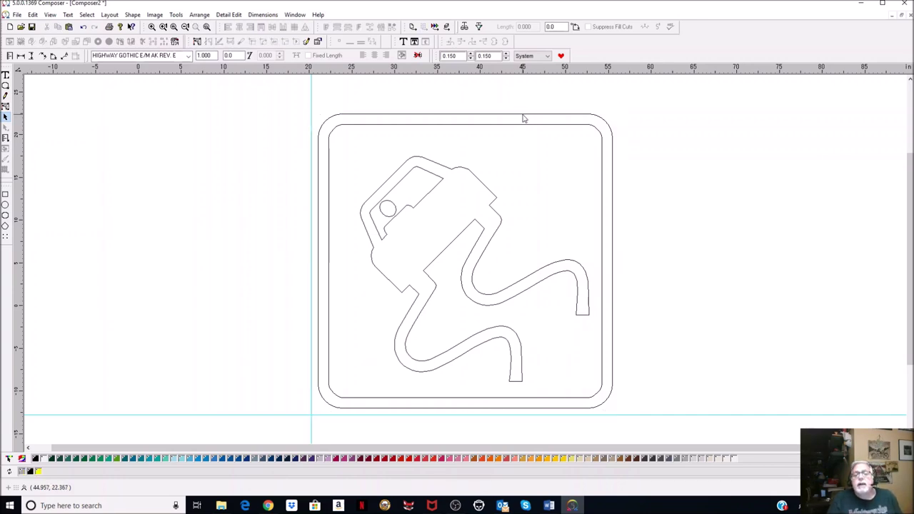
click(522, 127)
key(Delete)
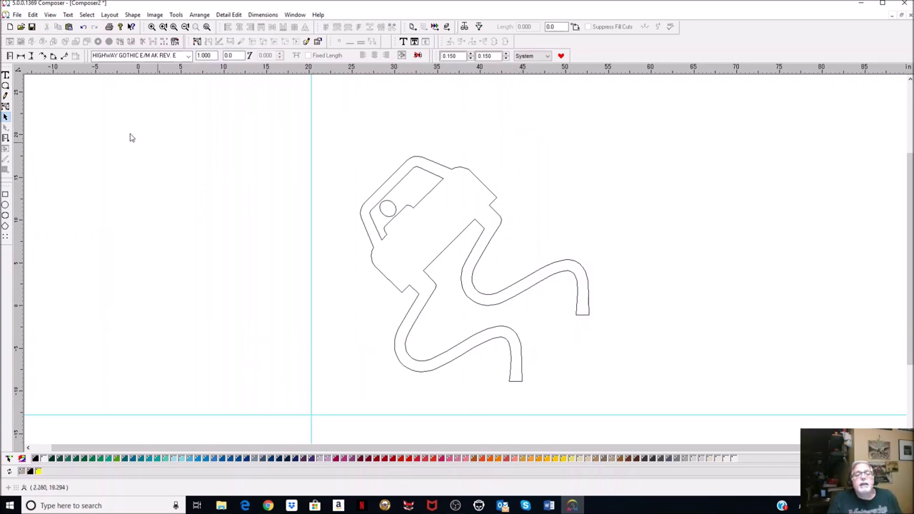
- Draw a decorative border around the car and skid marks, 36 in high and 36 in long, with thickness 0 and inset 0
click(5, 215)
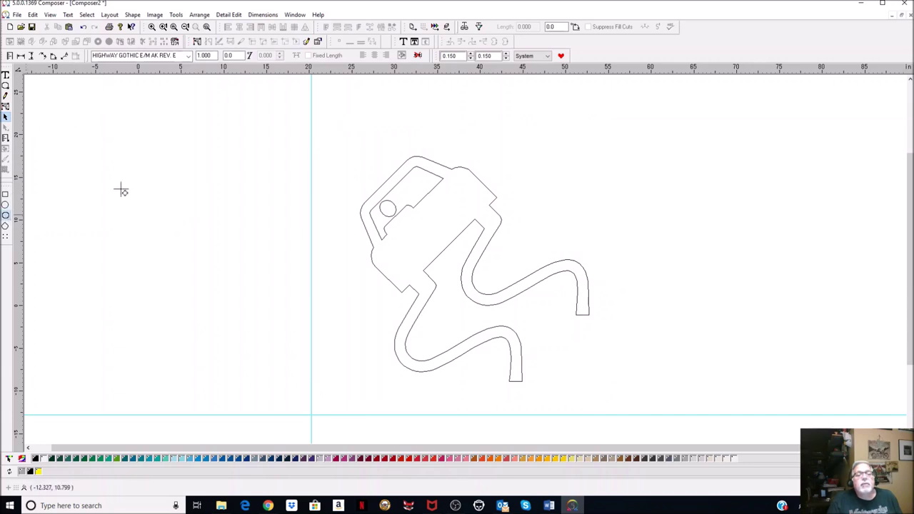
drag(312, 116, 621, 417)
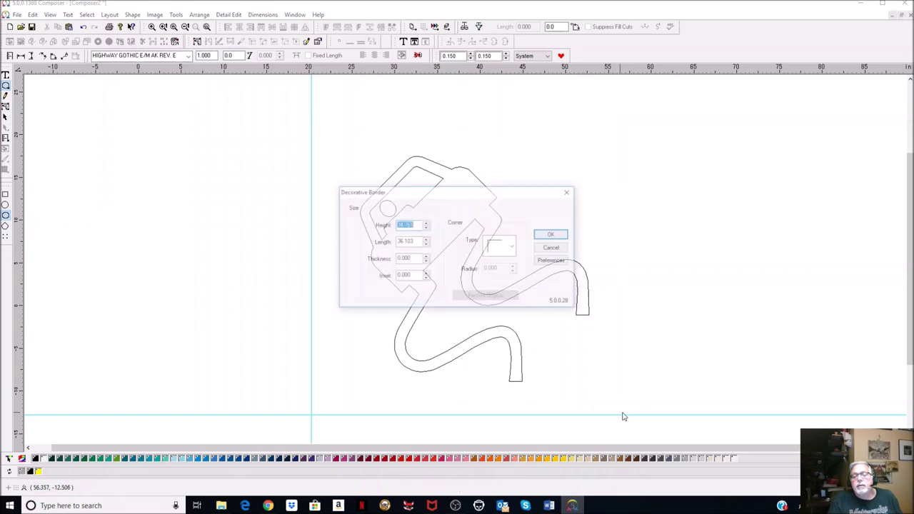
text(36)
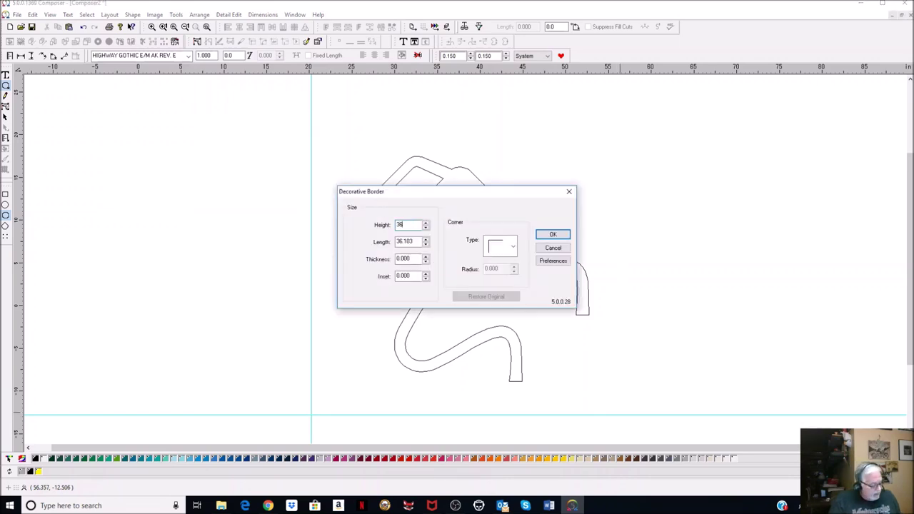
key(Tab)
text(3)
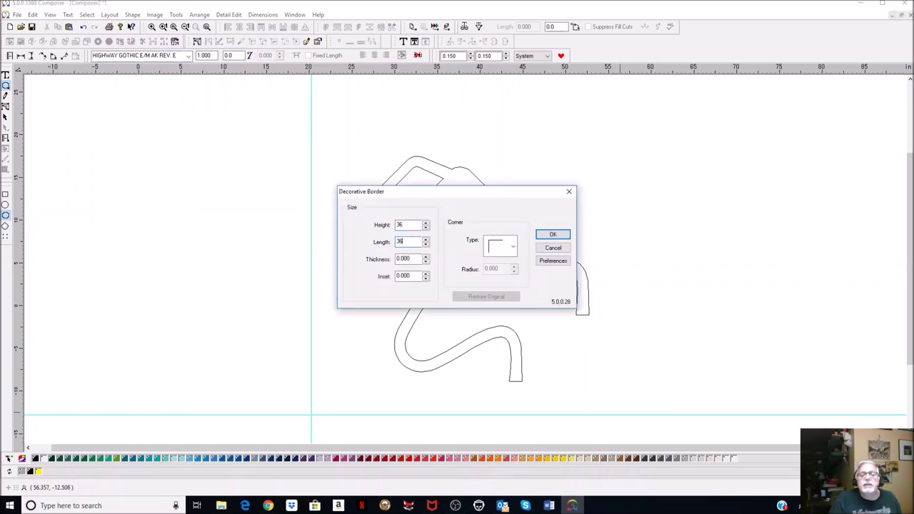
key(Tab)
text(0)
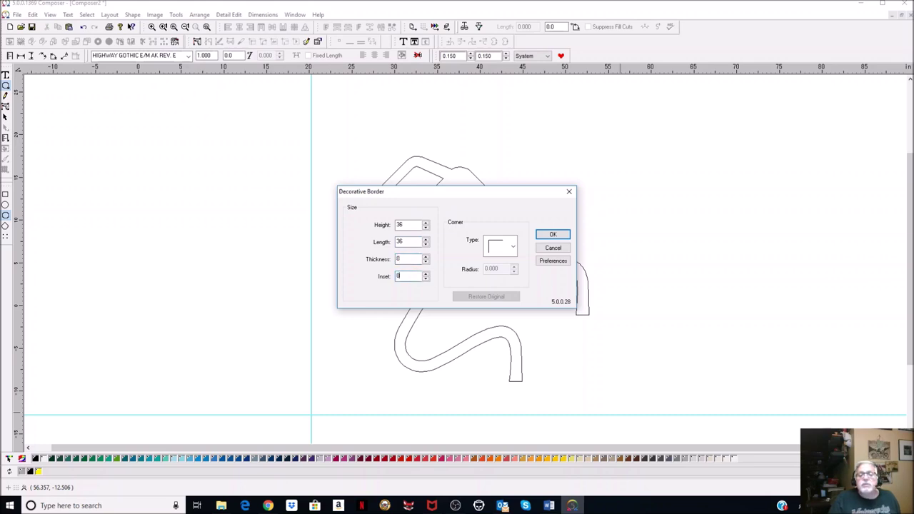
key(Tab)
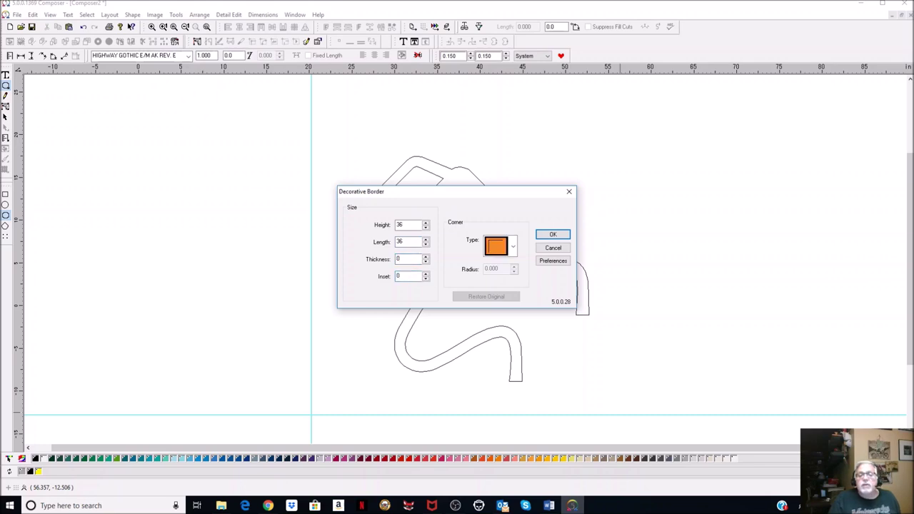
- Give the decorative border rounded corners with a radius of 2.25 and create it
click(513, 247)
click(507, 286)
click(501, 268)
text(2.25)
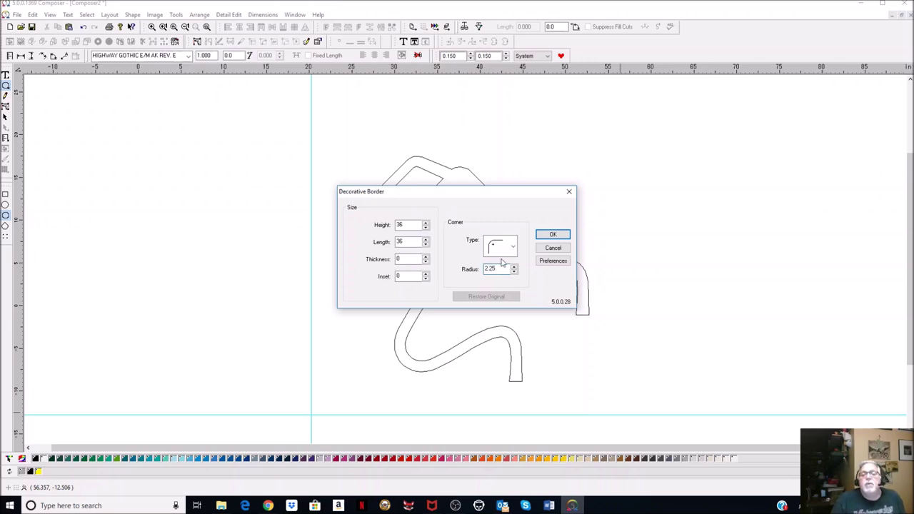
click(552, 235)
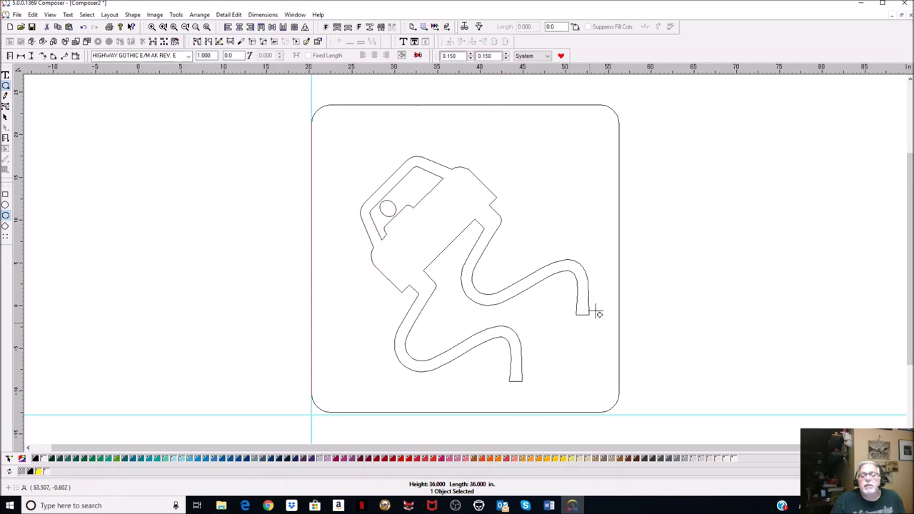
- Move the new border down onto the horizontal guide, and switch to the W8-5 dimension sheet in Chrome
click(5, 116)
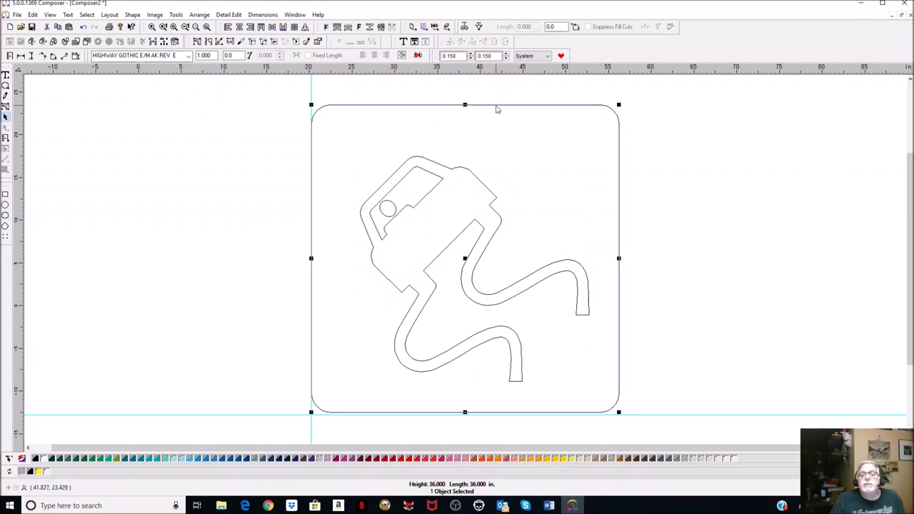
drag(575, 413, 578, 420)
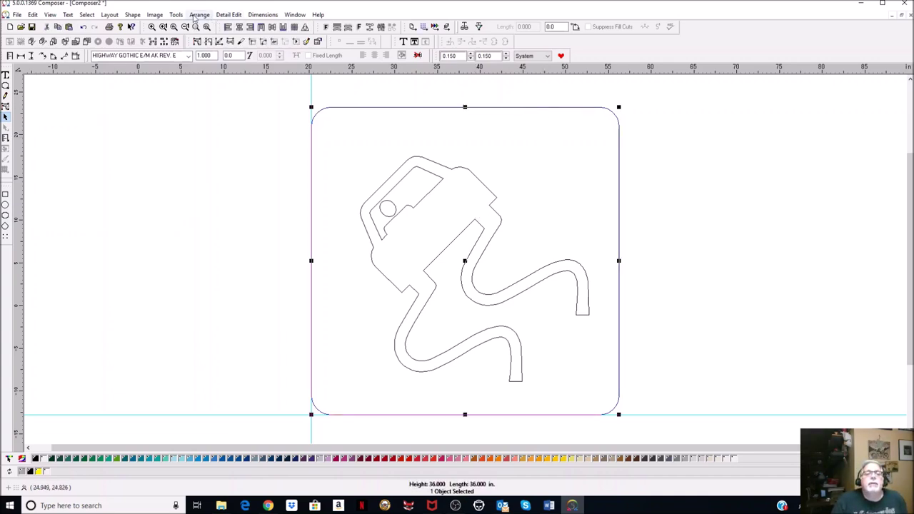
click(269, 506)
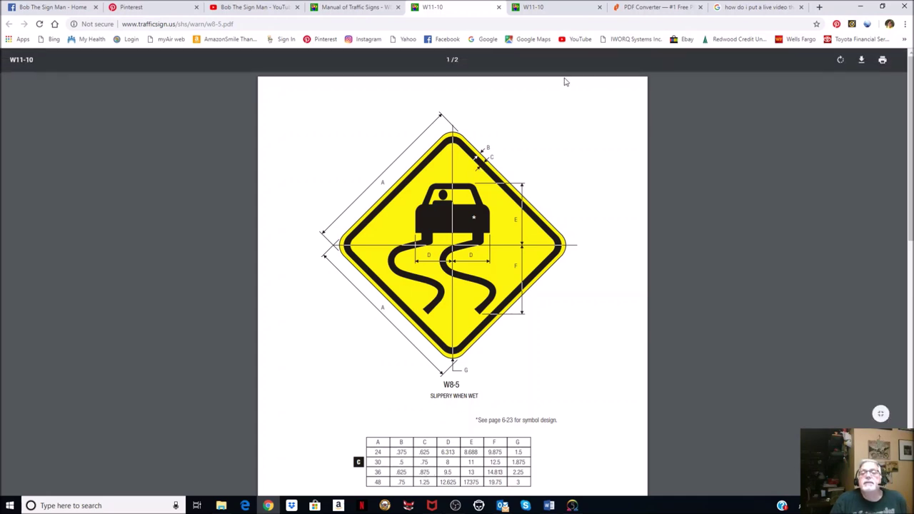
- Return to Composer and outline the 36 in border with one rounded outline at a distance of -.625 in
click(859, 10)
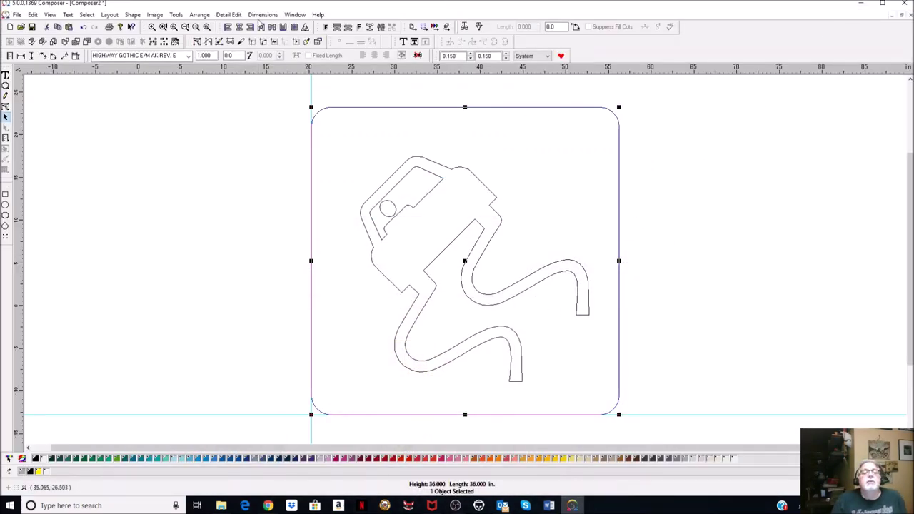
click(176, 15)
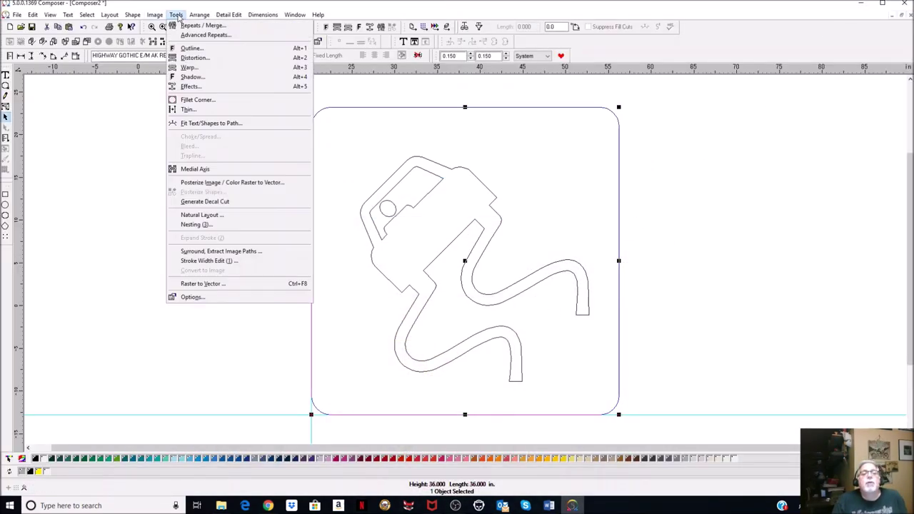
click(192, 48)
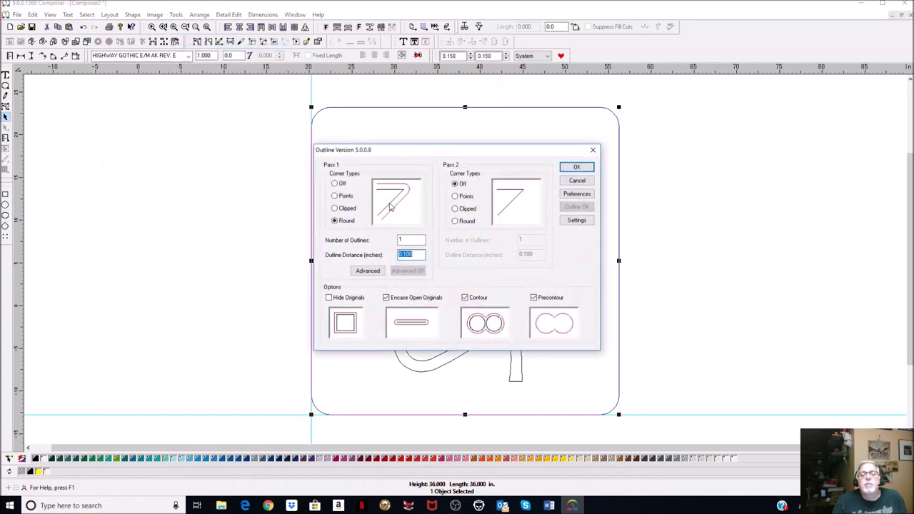
text(1)
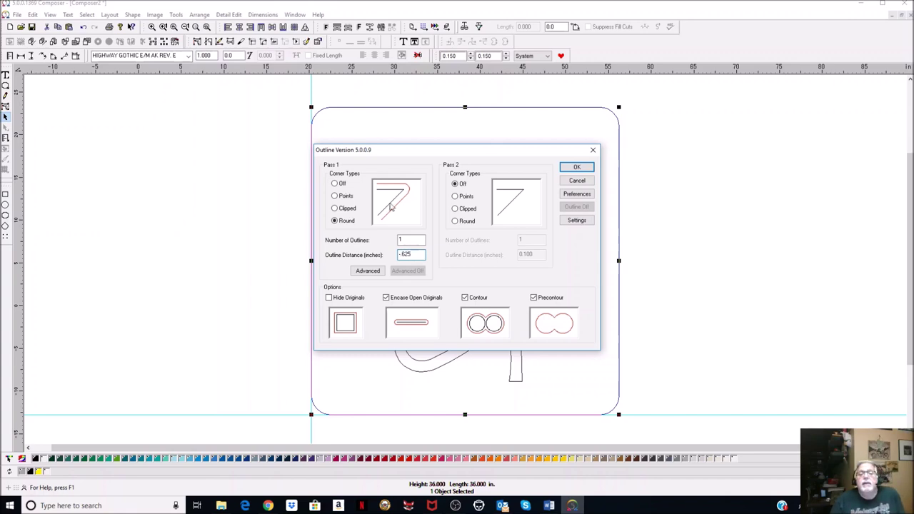
click(576, 168)
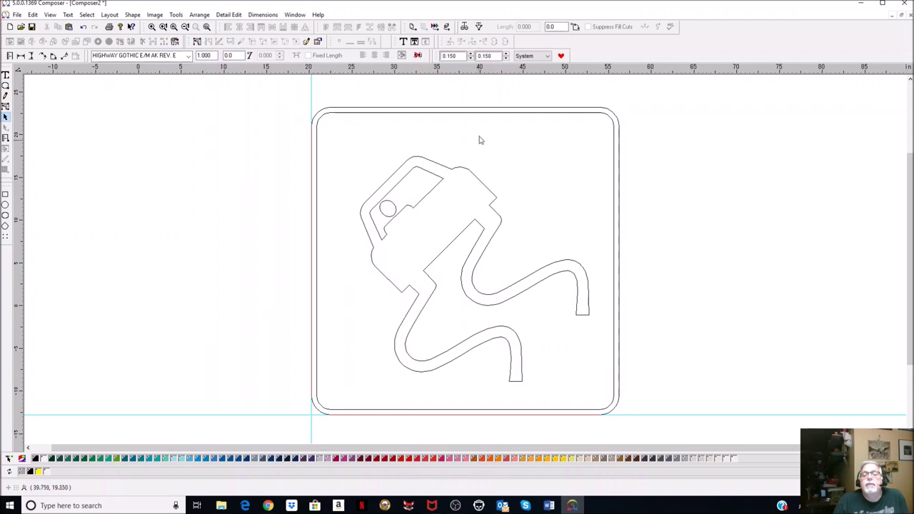
- Outline the inner border again with one rounded outline at a distance of -.875 in
click(493, 113)
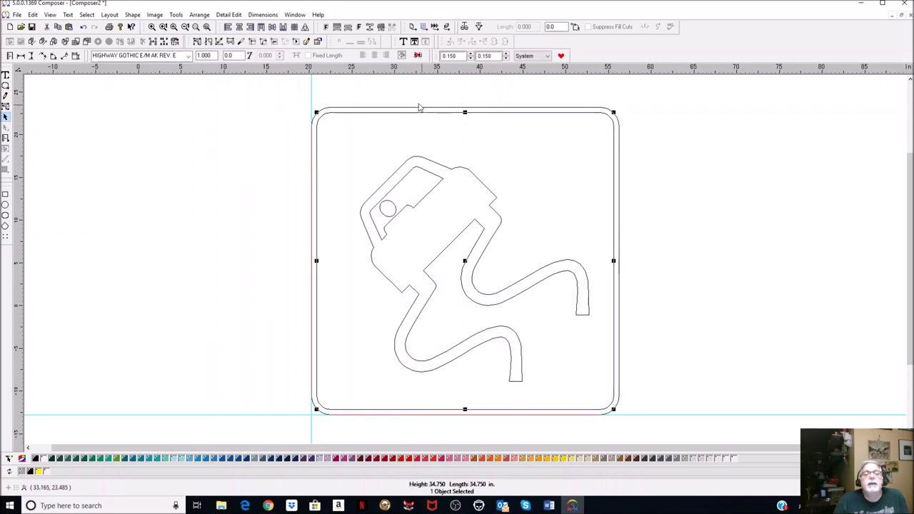
click(175, 15)
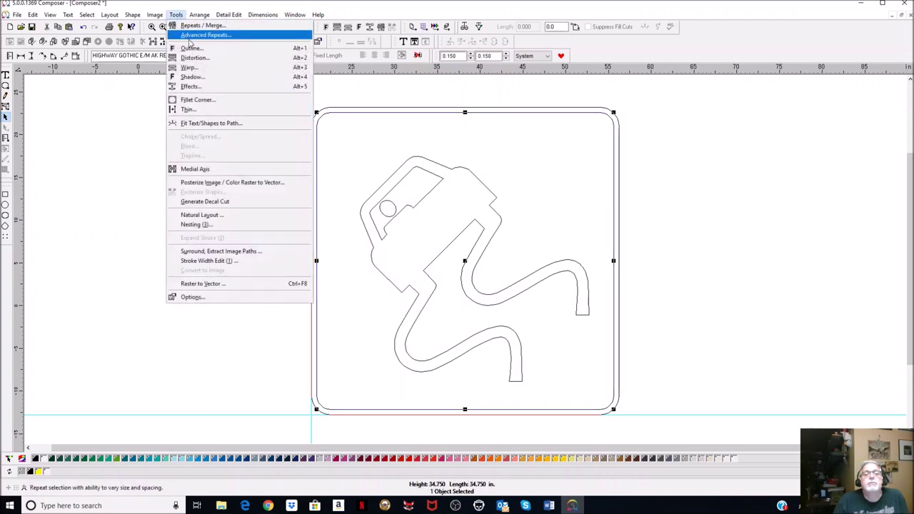
click(191, 48)
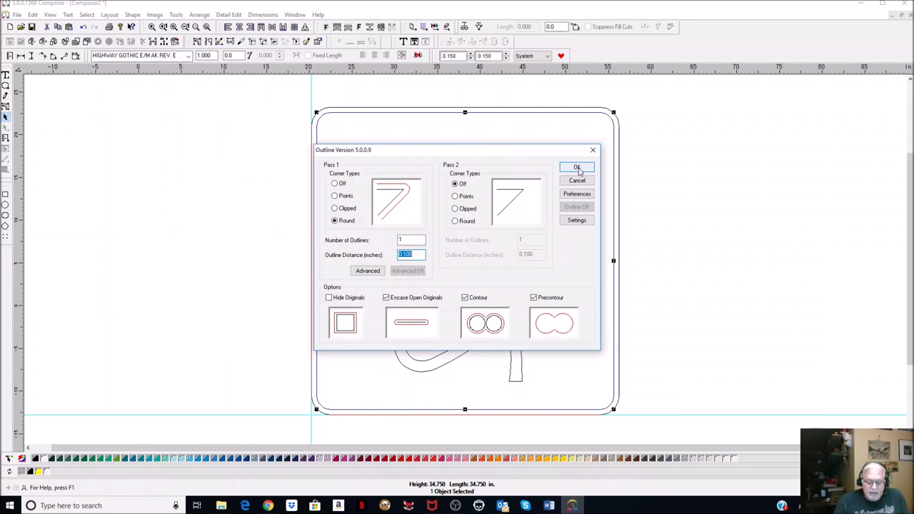
text(.875)
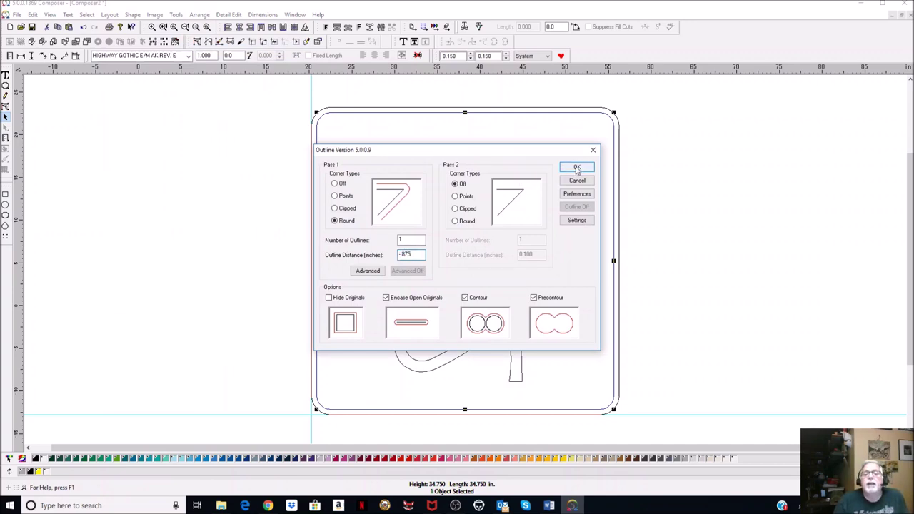
click(577, 168)
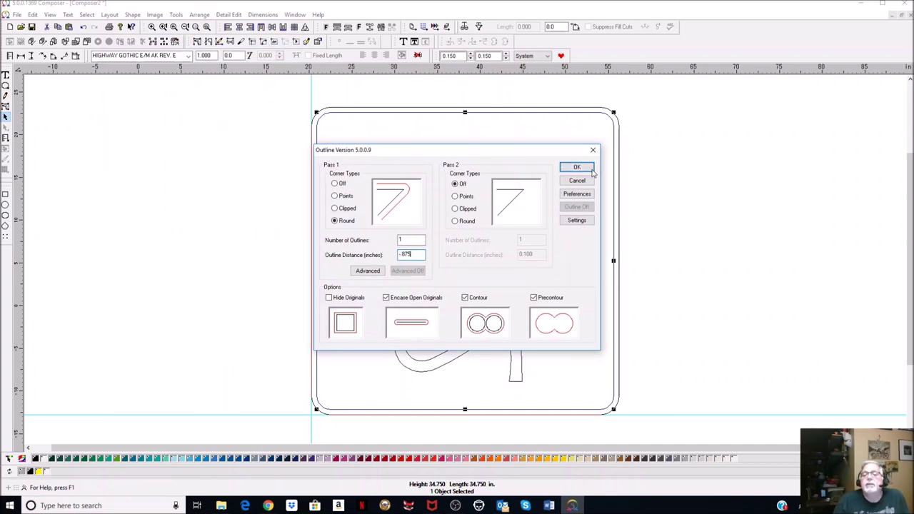
click(557, 173)
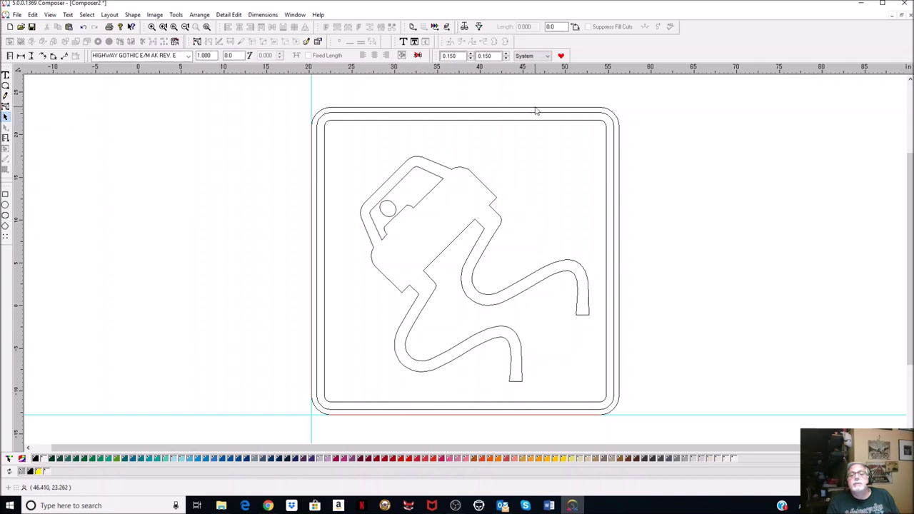
- Fill the outermost border of the sign with orange-yellow
click(536, 111)
click(547, 459)
click(668, 363)
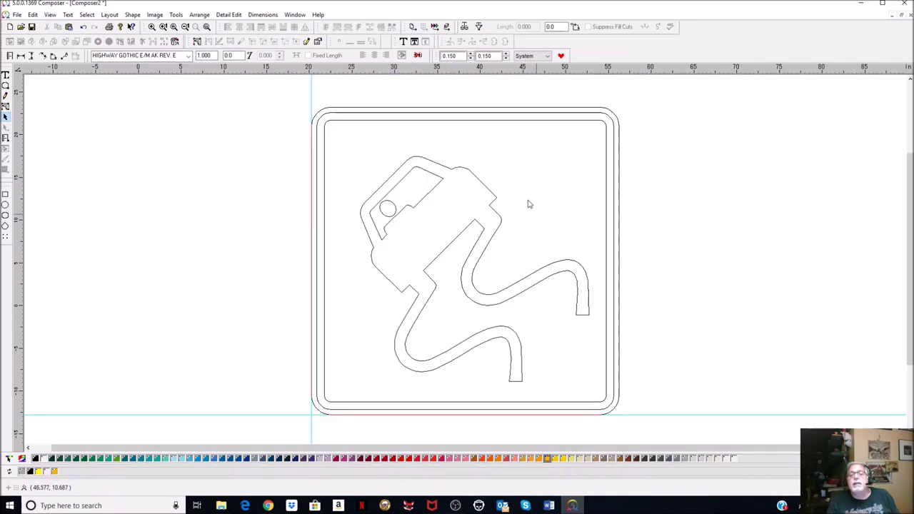
- Group the two inner border outlines, bring them to the front and check them in the filled colour view
click(509, 115)
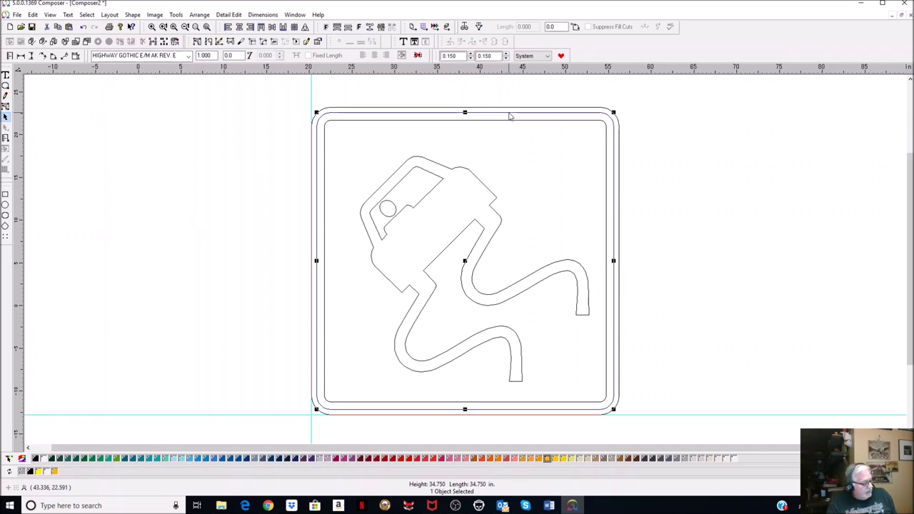
shift+click(510, 121)
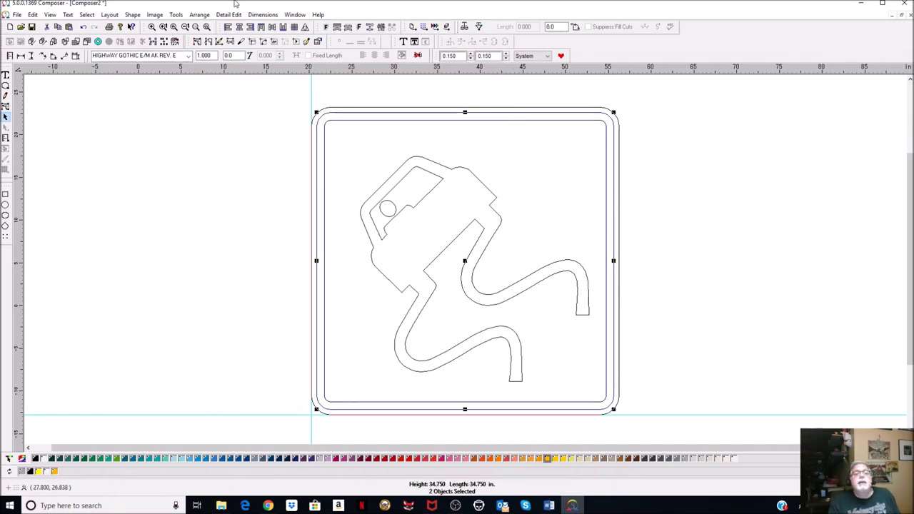
click(200, 14)
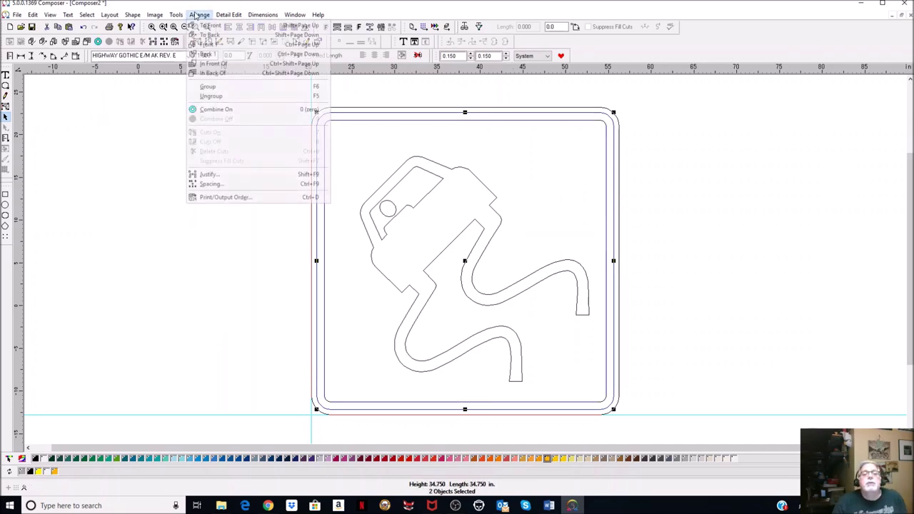
click(228, 87)
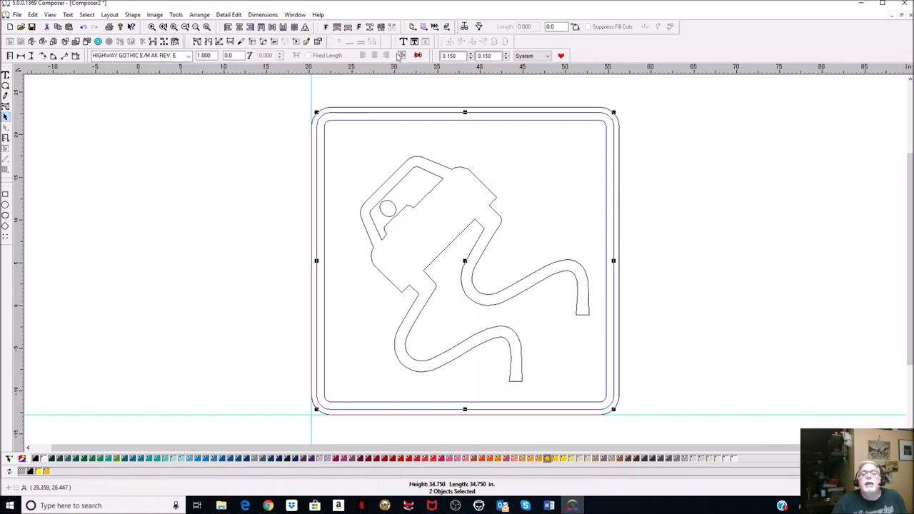
click(200, 14)
click(206, 24)
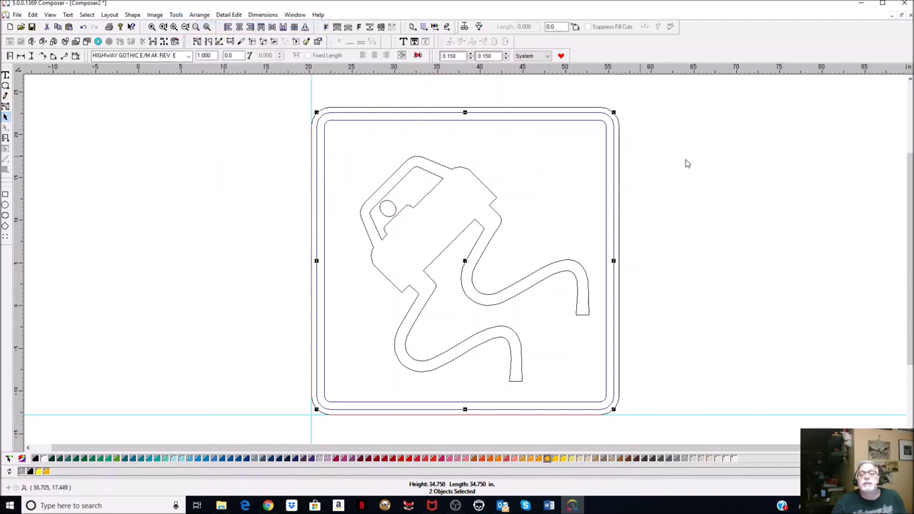
click(704, 162)
key(ctrl+w)
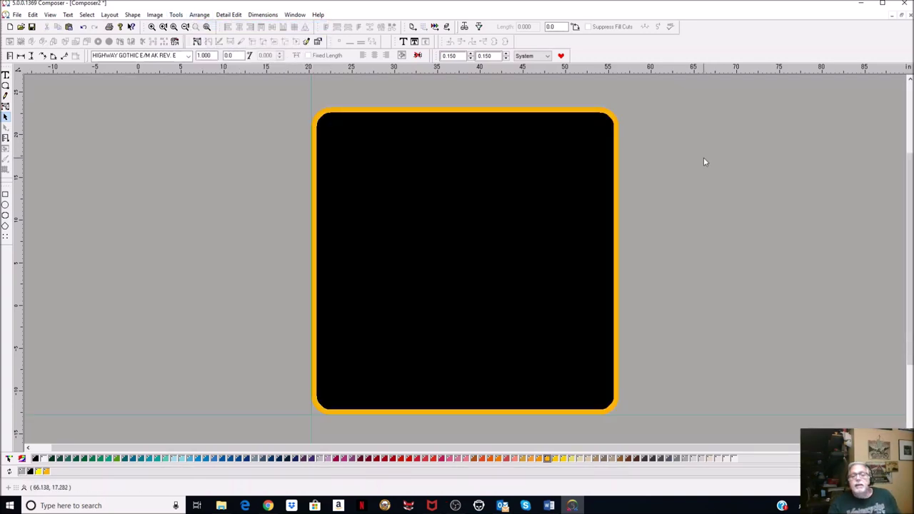
key(ctrl+w)
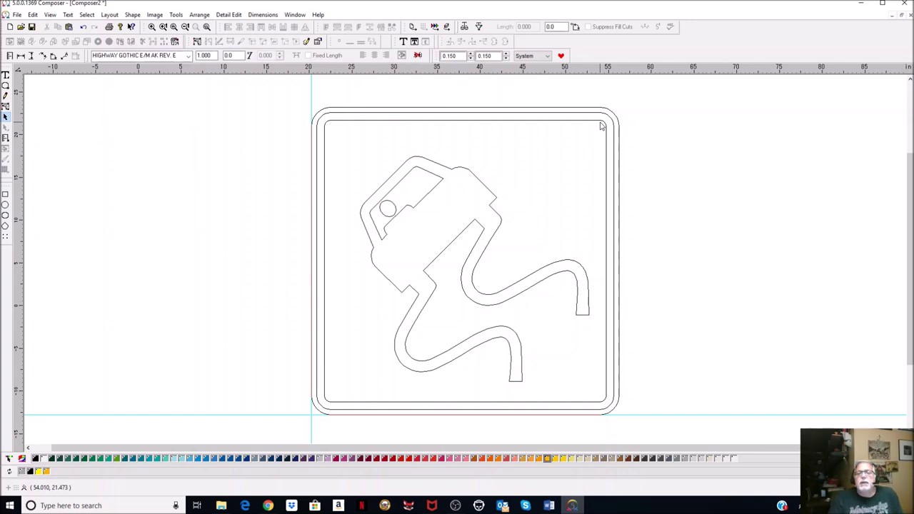
- Combine the two grouped inner borders into a hollow frame and check the filled colour view
click(600, 125)
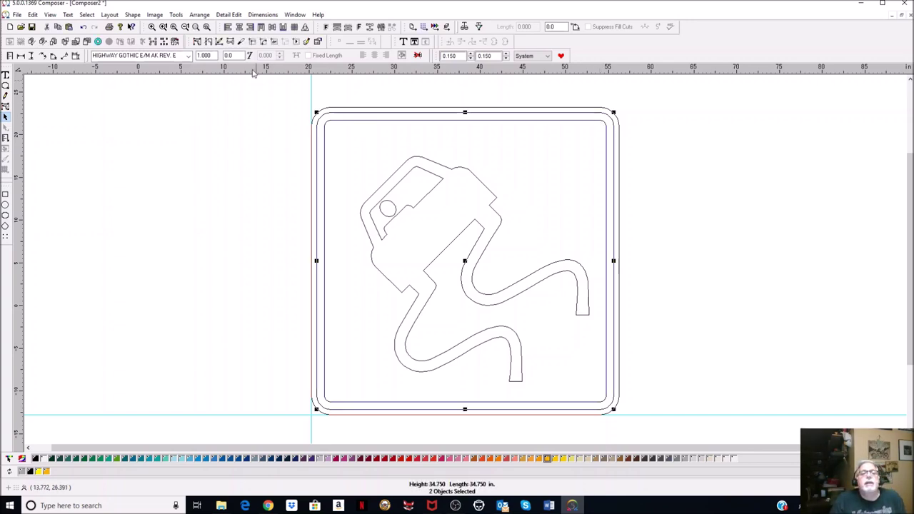
click(199, 14)
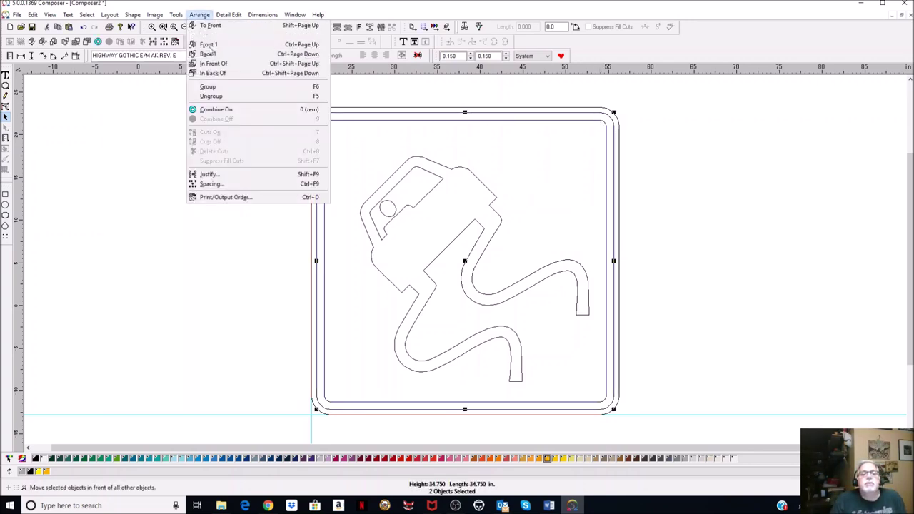
click(239, 111)
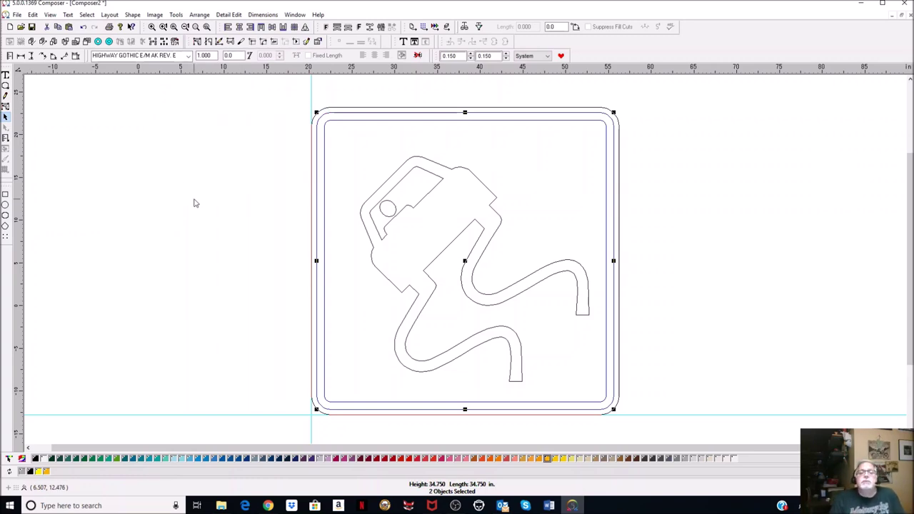
click(177, 169)
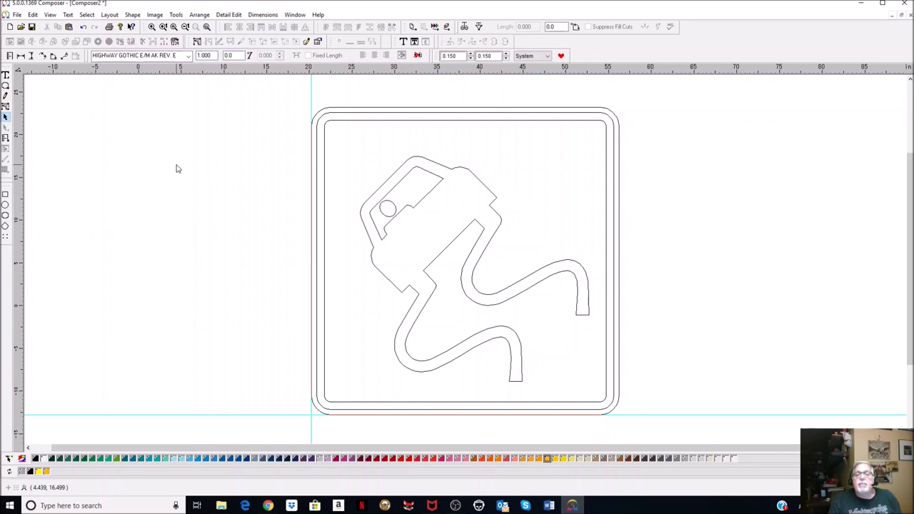
key(F9)
key(F9)
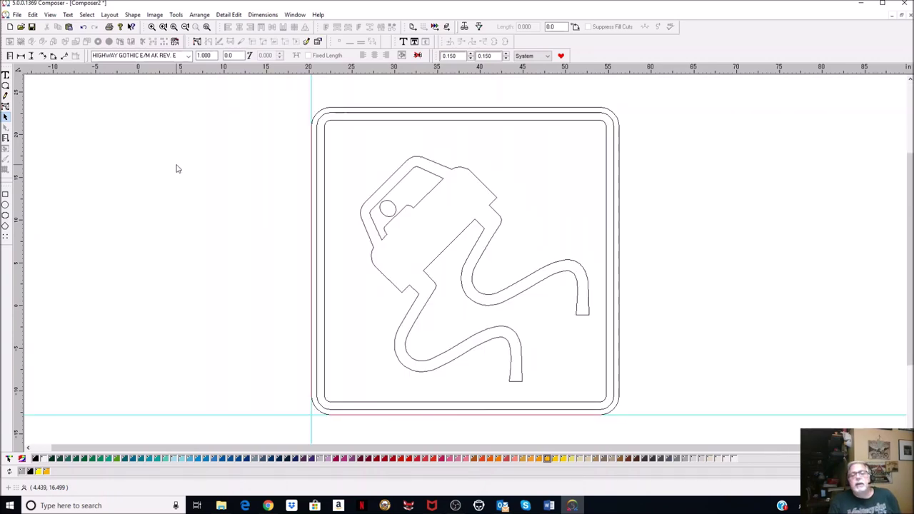
- Group the car and skid-mark outline with the window and driver's head shapes, then check the filled colour view
click(419, 163)
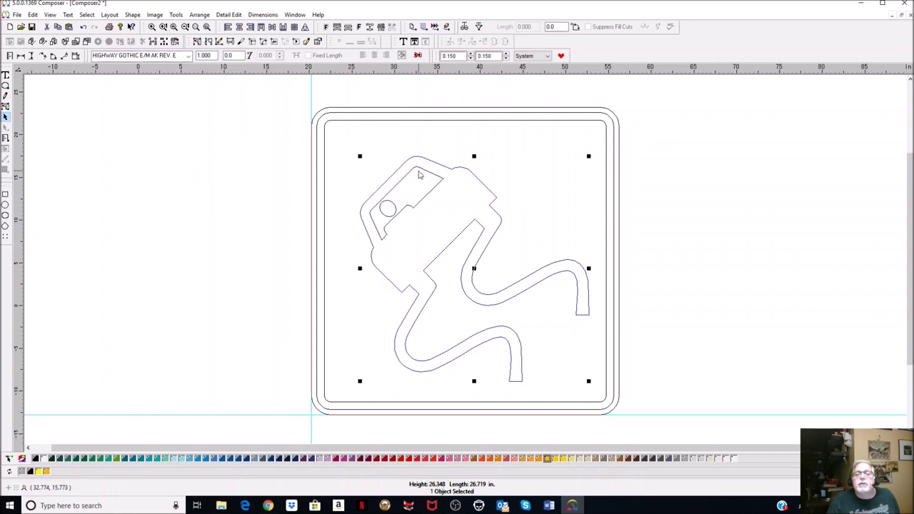
shift+click(405, 201)
shift+click(391, 208)
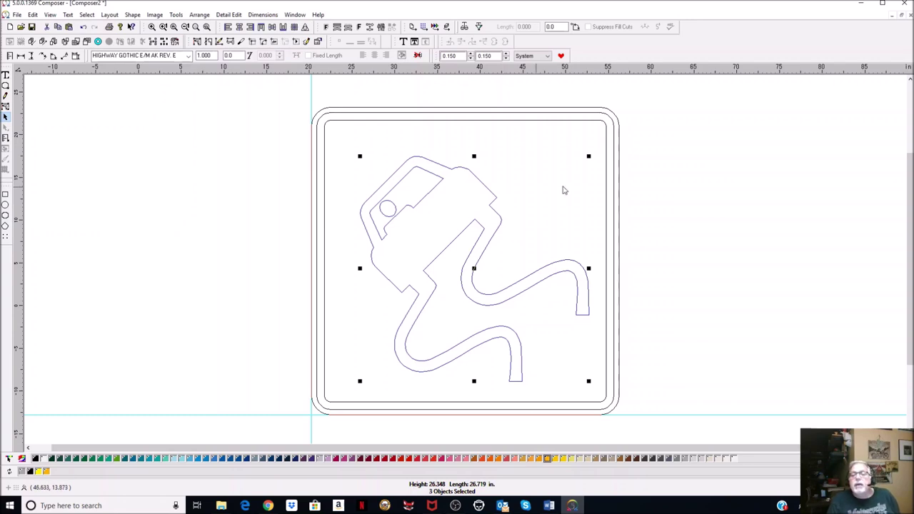
click(692, 183)
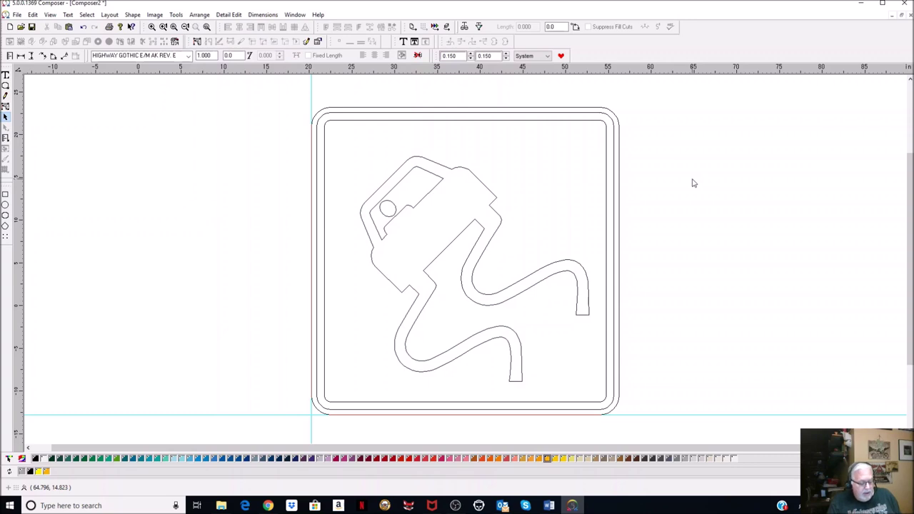
key(F9)
key(F9)
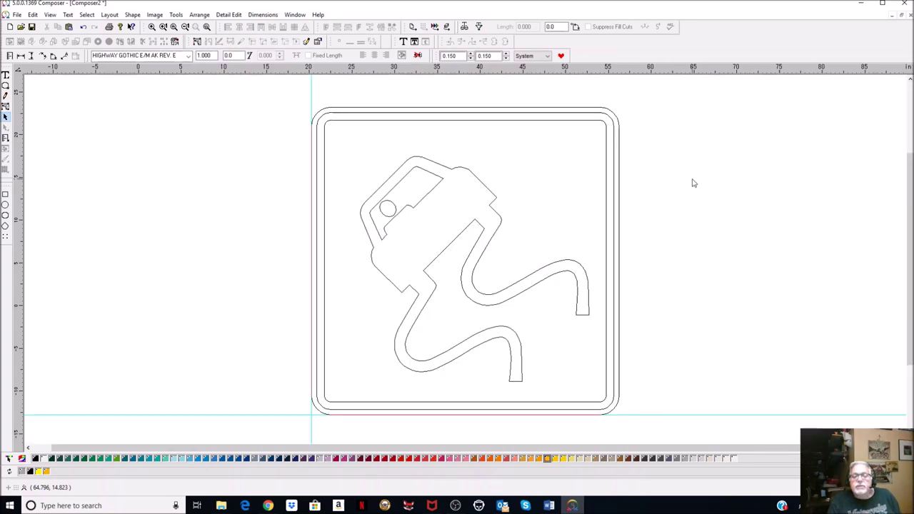
- Bring the grouped car and skid marks to the front, fill them black and check the filled colour view
click(459, 171)
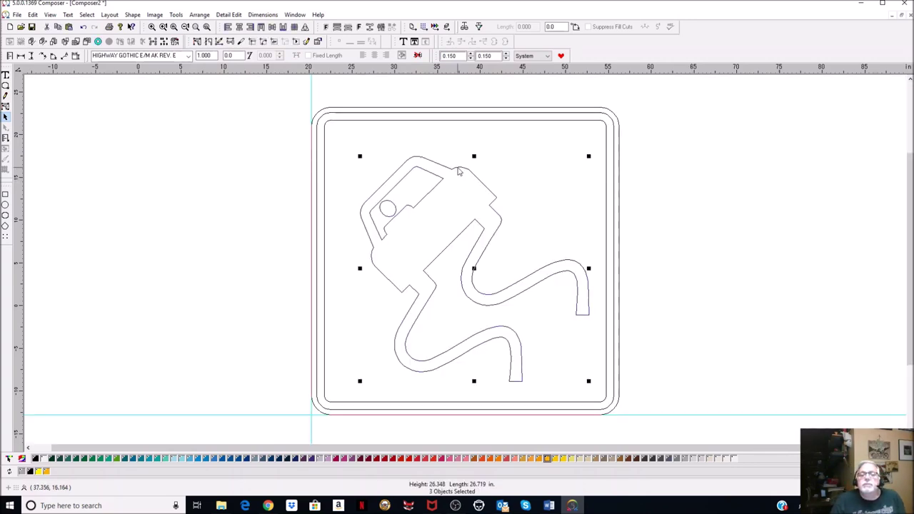
click(199, 15)
click(210, 25)
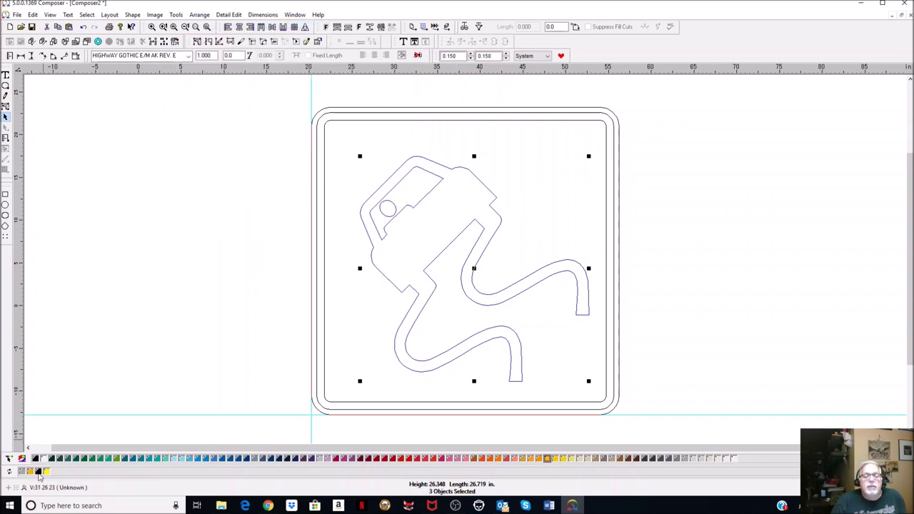
click(38, 471)
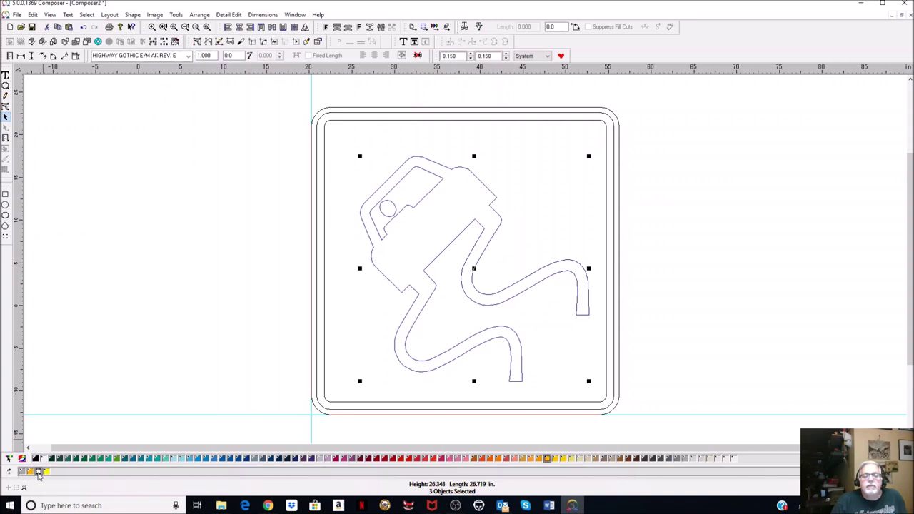
click(125, 267)
key(F9)
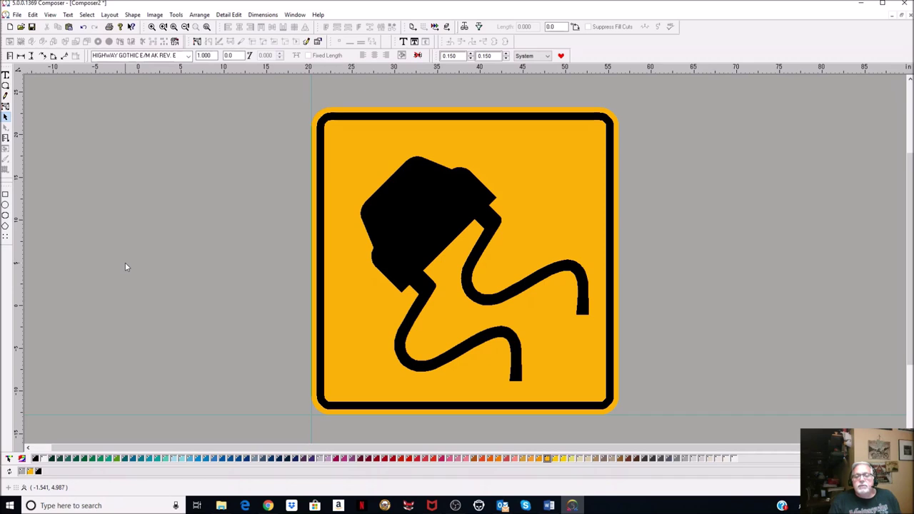
key(F9)
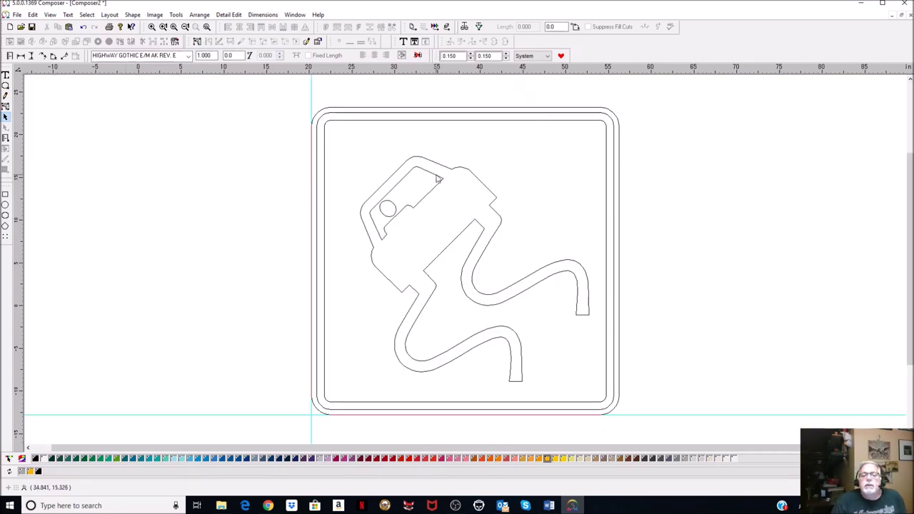
- Ungroup the car symbol, fill its window shape with Sunflower and check the filled colour view
click(438, 179)
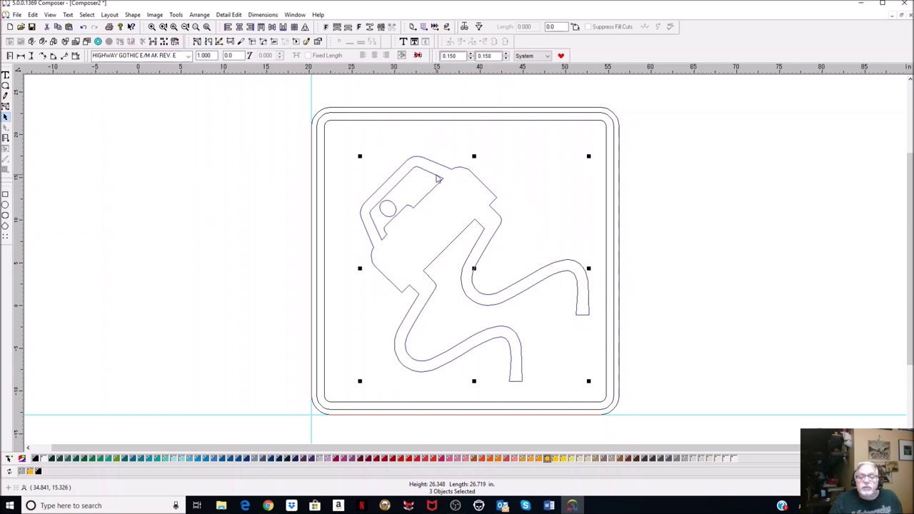
click(536, 177)
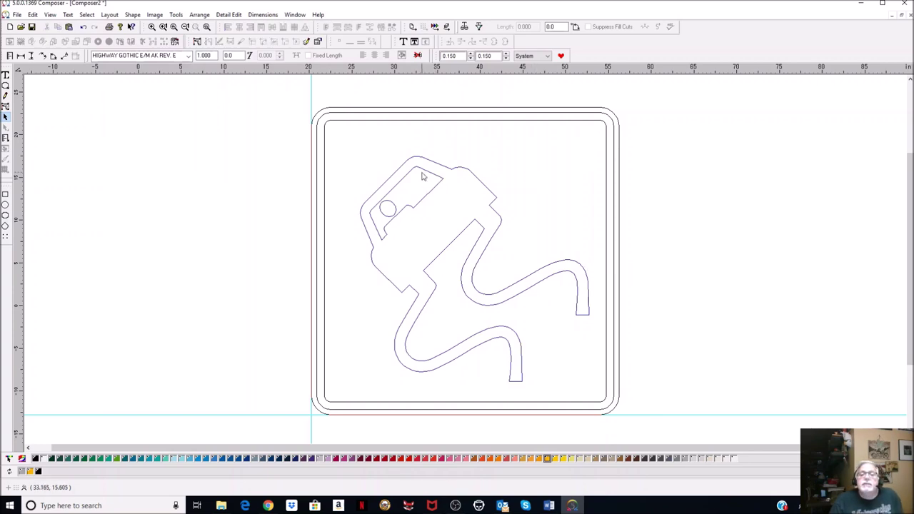
click(426, 175)
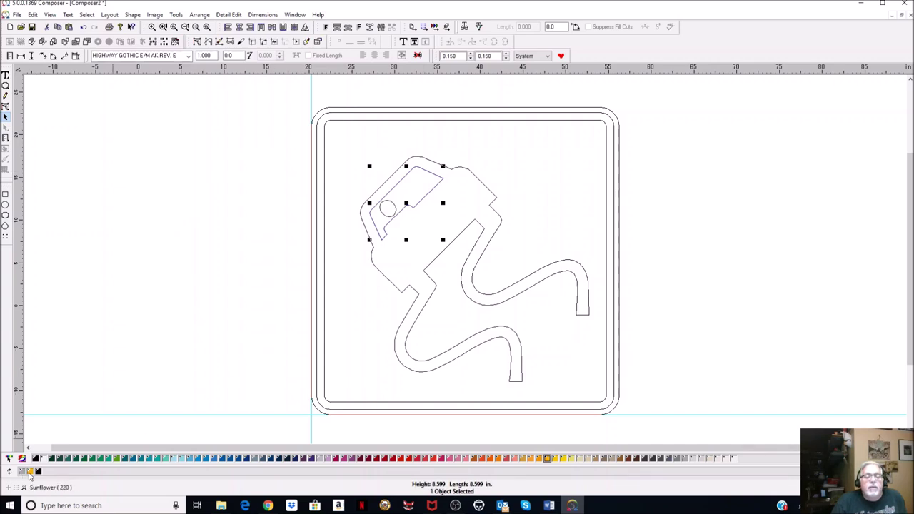
click(110, 343)
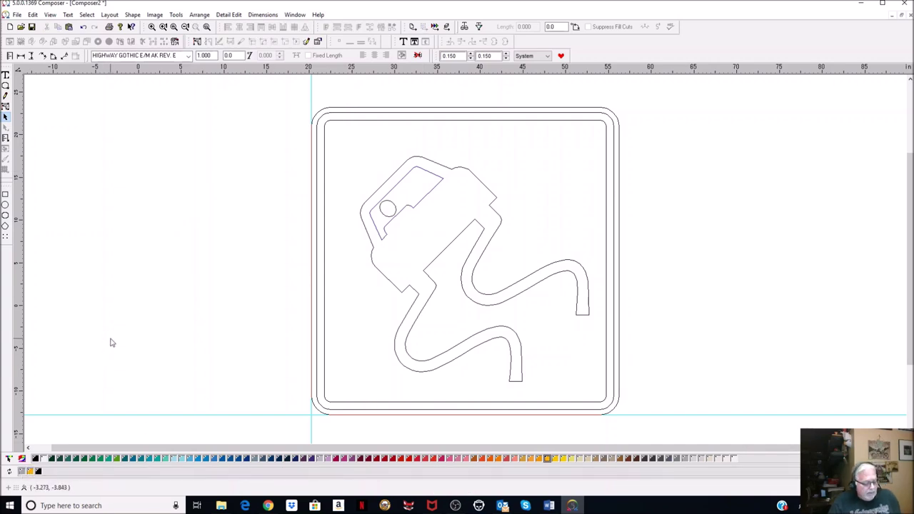
key(F9)
key(F9)
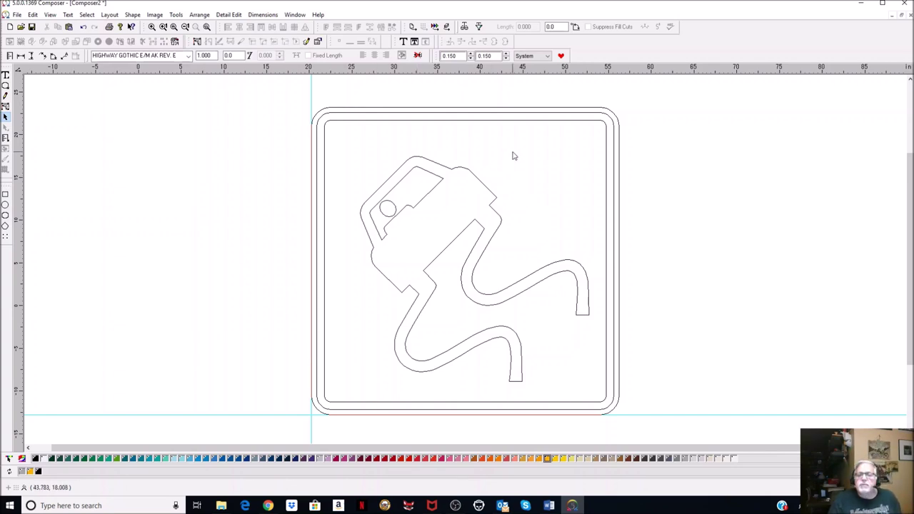
key(F9)
key(F9)
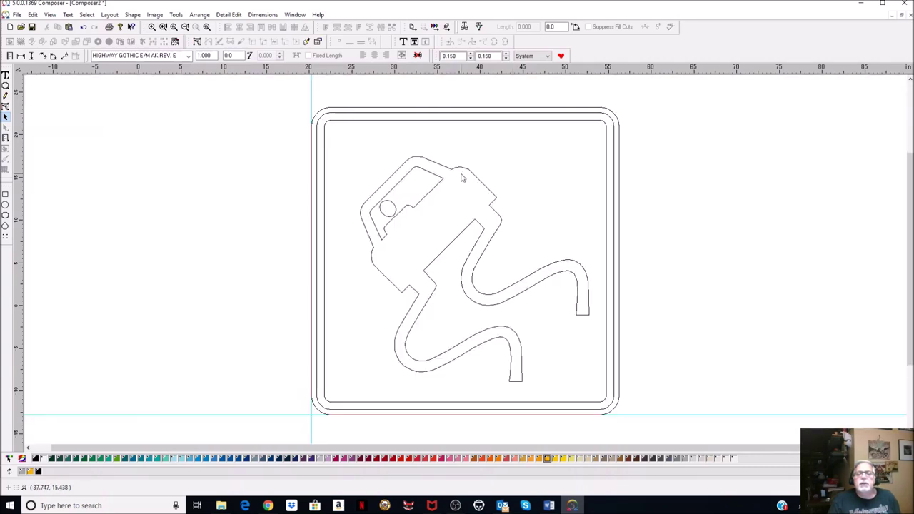
- Group the car and skid marks, window, driver's head and inner border frame, then check the filled colour view
click(460, 169)
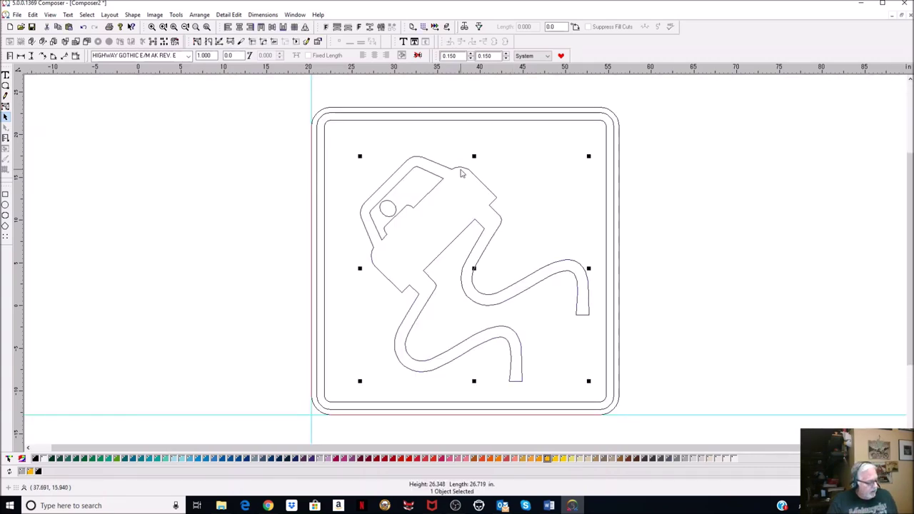
shift+click(423, 185)
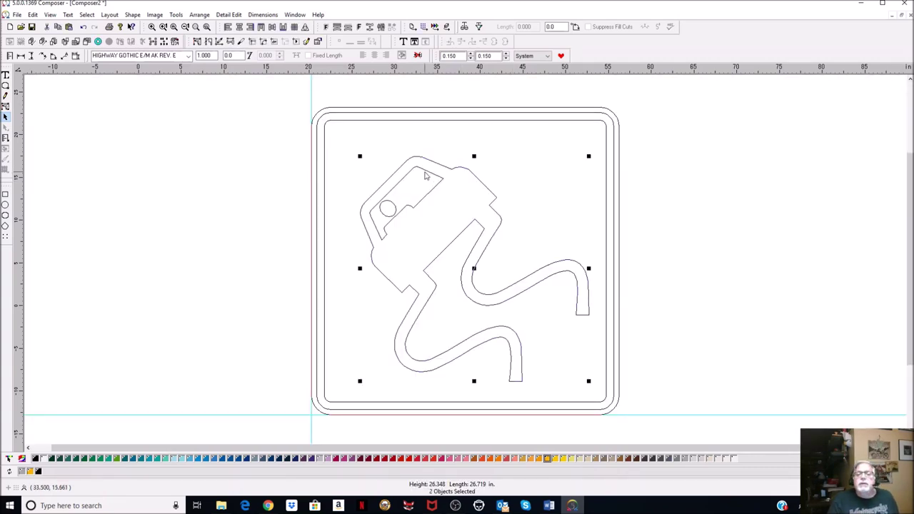
shift+click(392, 208)
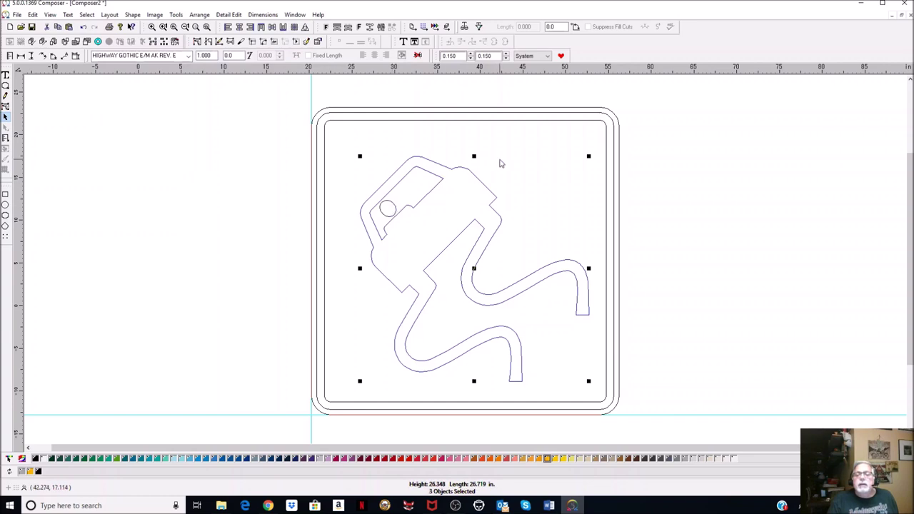
shift+click(507, 122)
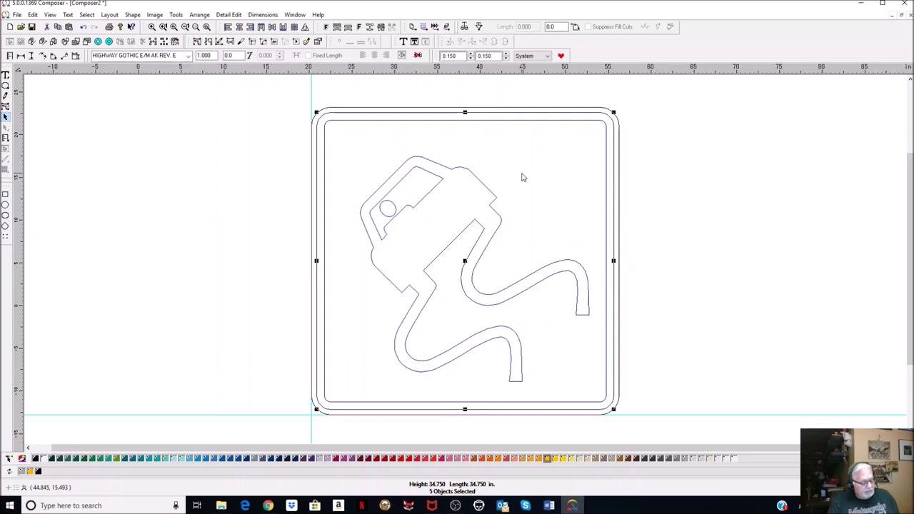
click(643, 160)
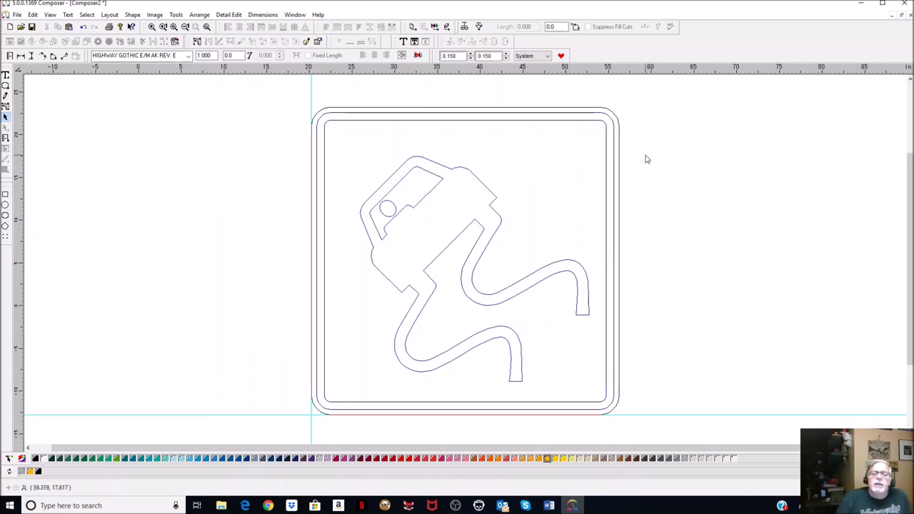
click(599, 122)
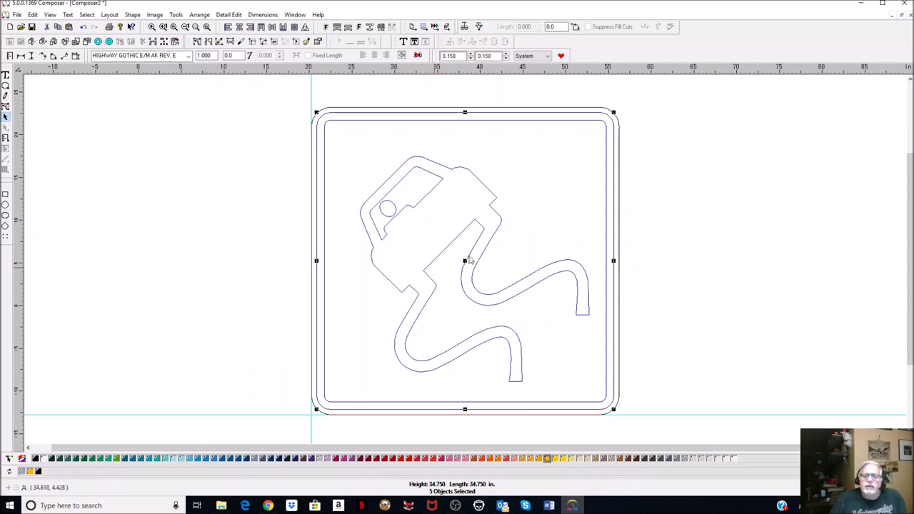
click(544, 222)
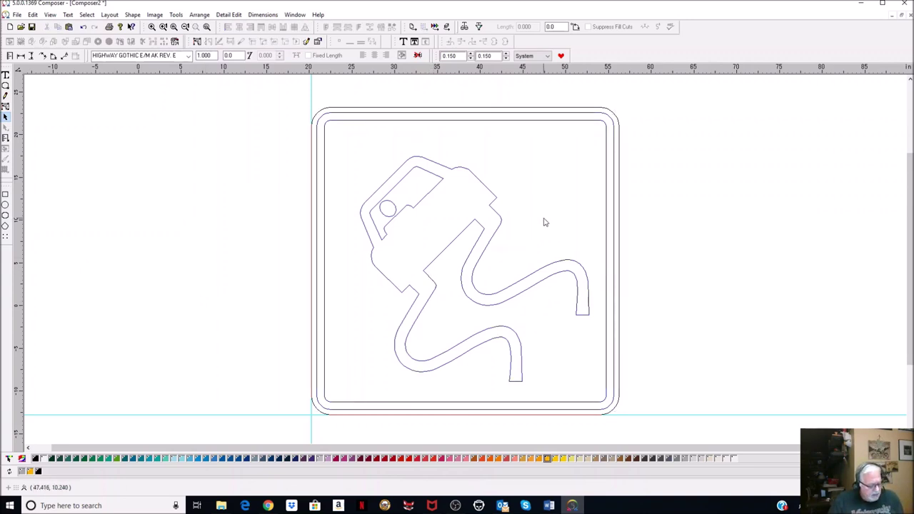
key(F9)
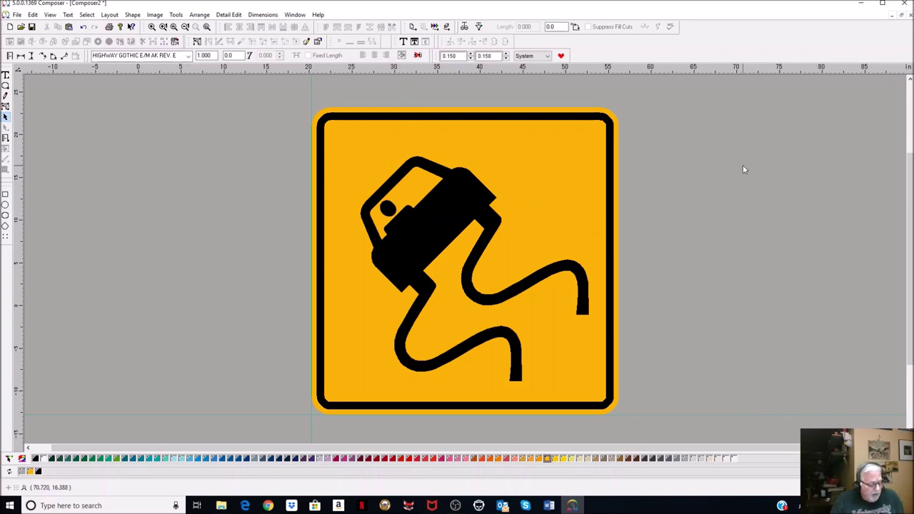
key(F9)
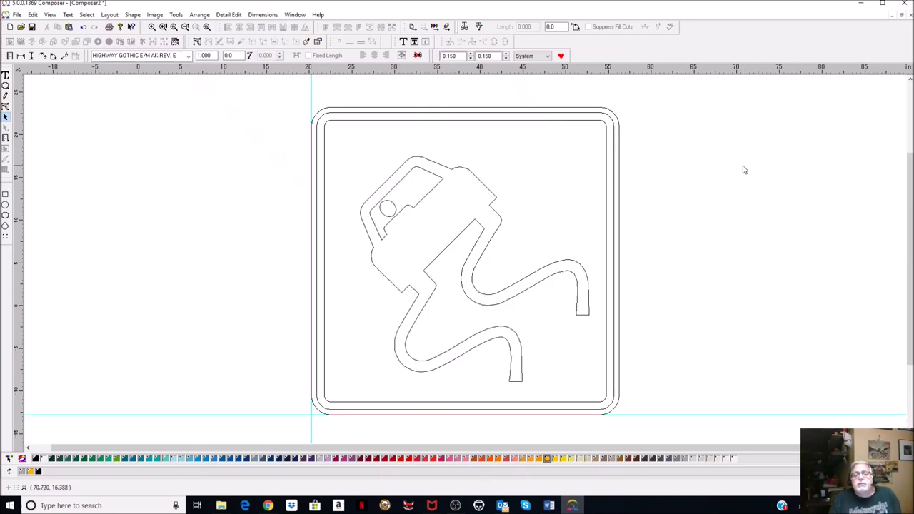
- Rotate the entire sign by -45° around its centre point so it stands as a diamond
drag(276, 92, 661, 359)
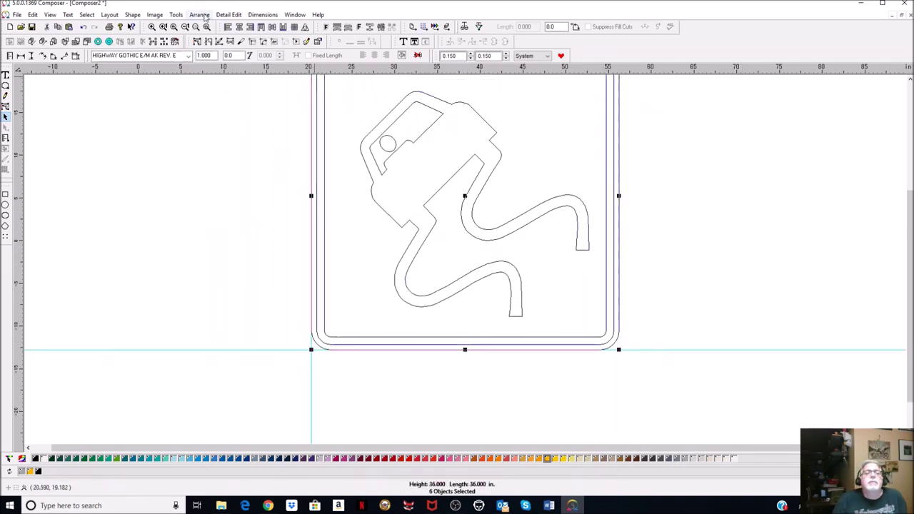
click(132, 14)
click(146, 24)
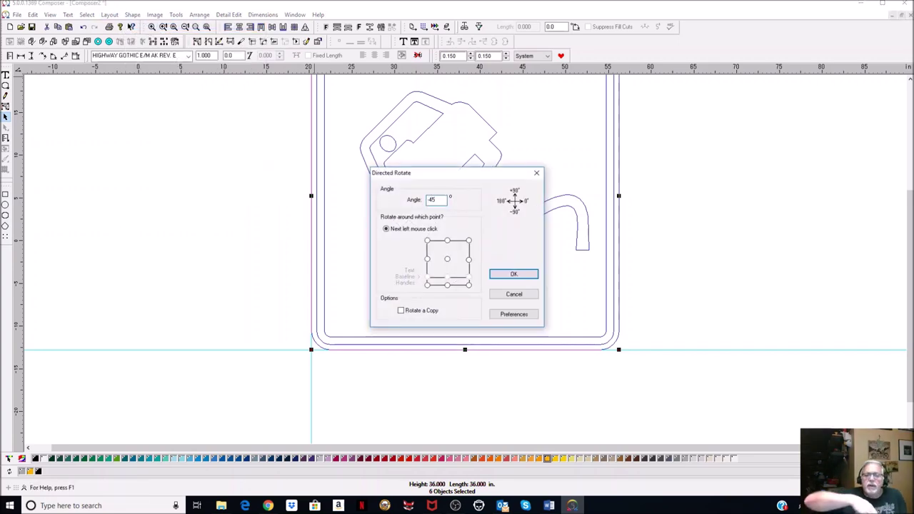
click(520, 275)
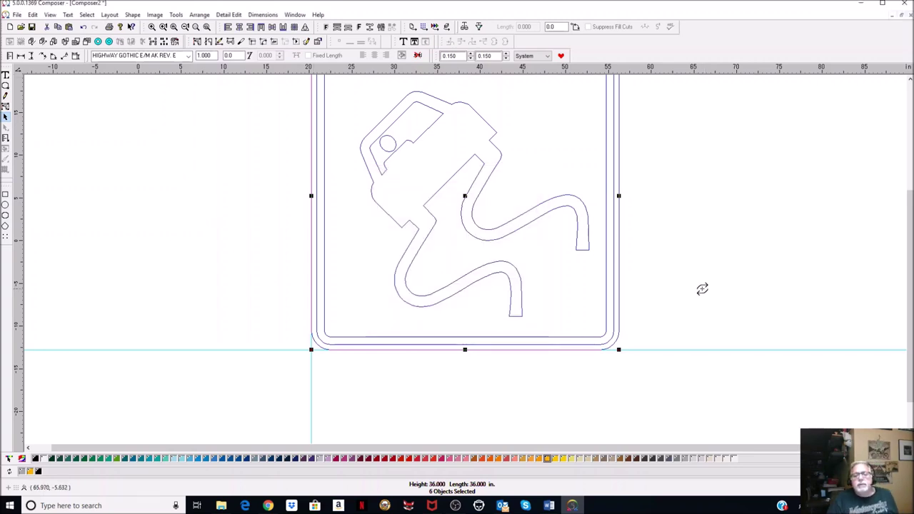
click(465, 198)
key(minus)
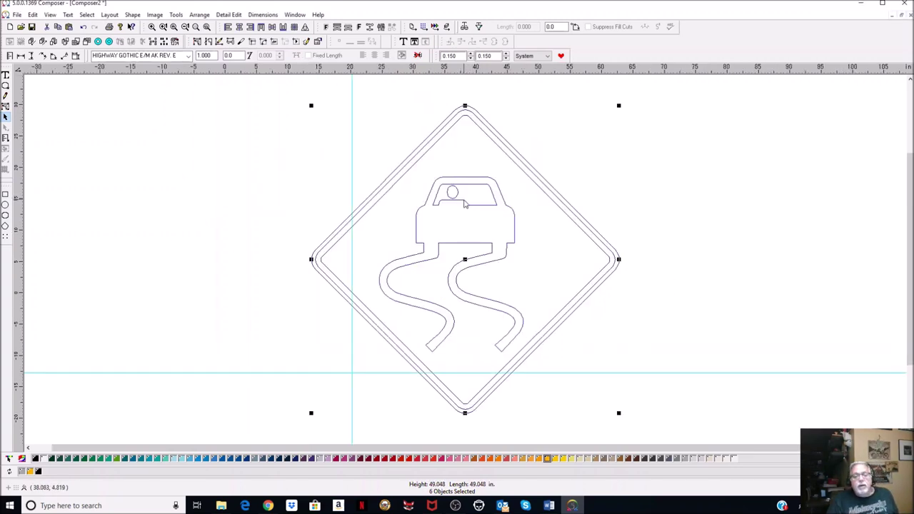
click(684, 190)
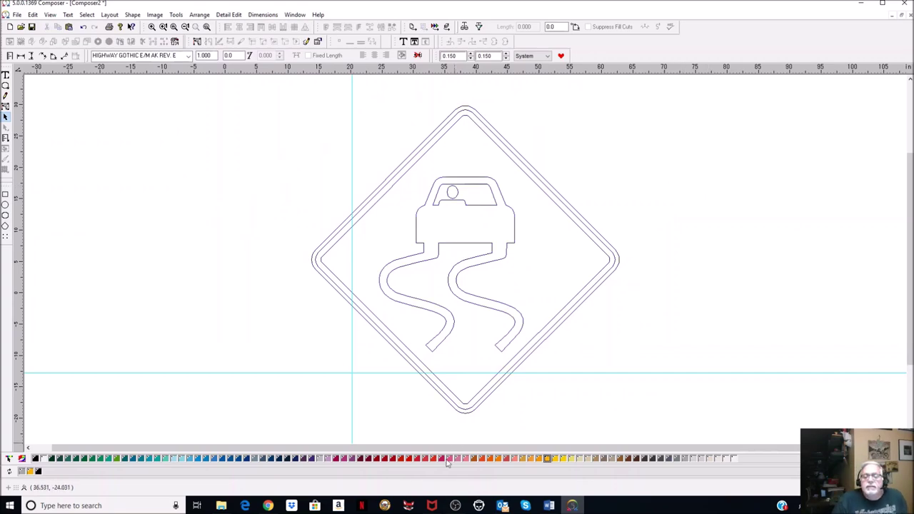
- Consult the W8-5 specification in Chrome, then draw a rectangle 24.813 inches high and 1 inch long beside the sign in Composer
click(268, 506)
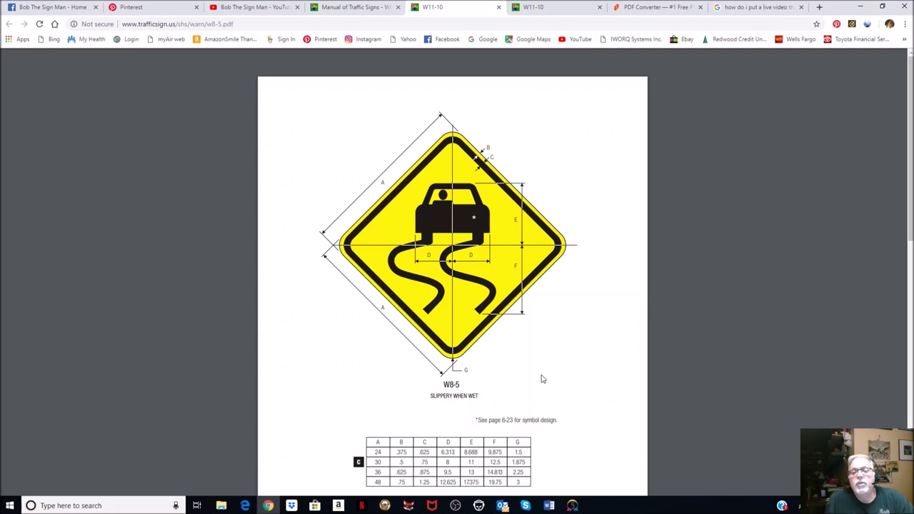
click(572, 506)
click(5, 215)
drag(264, 151, 256, 313)
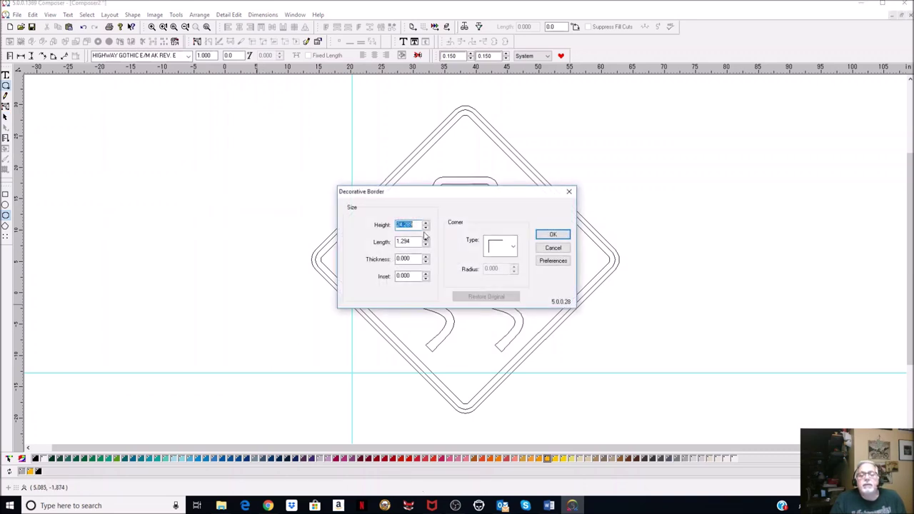
text(2)
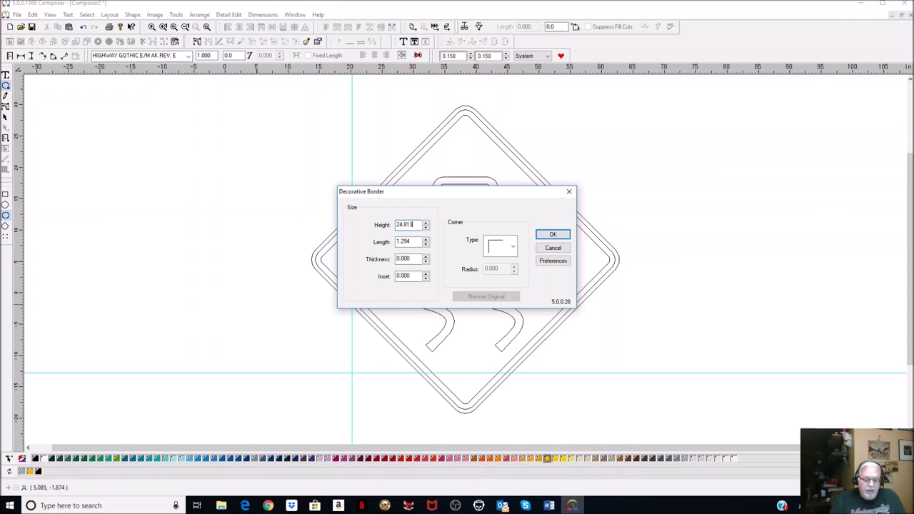
double_click(413, 242)
text(1)
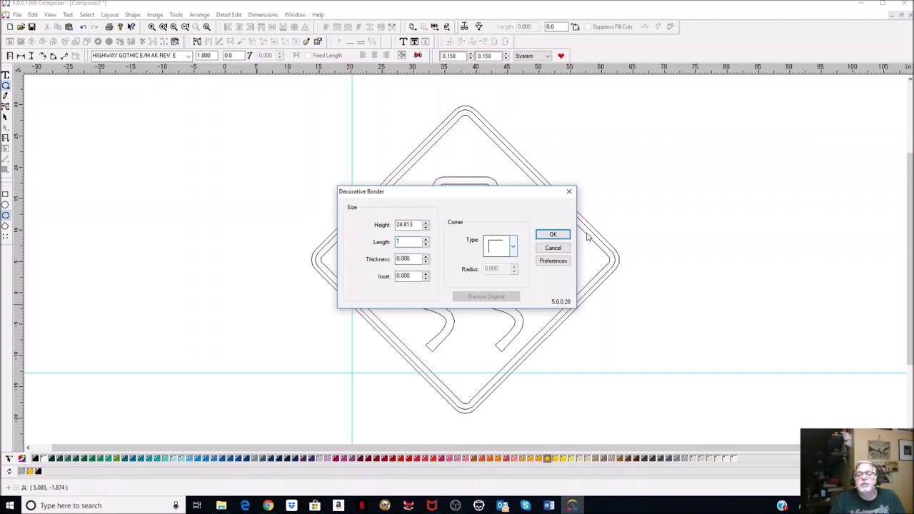
click(553, 235)
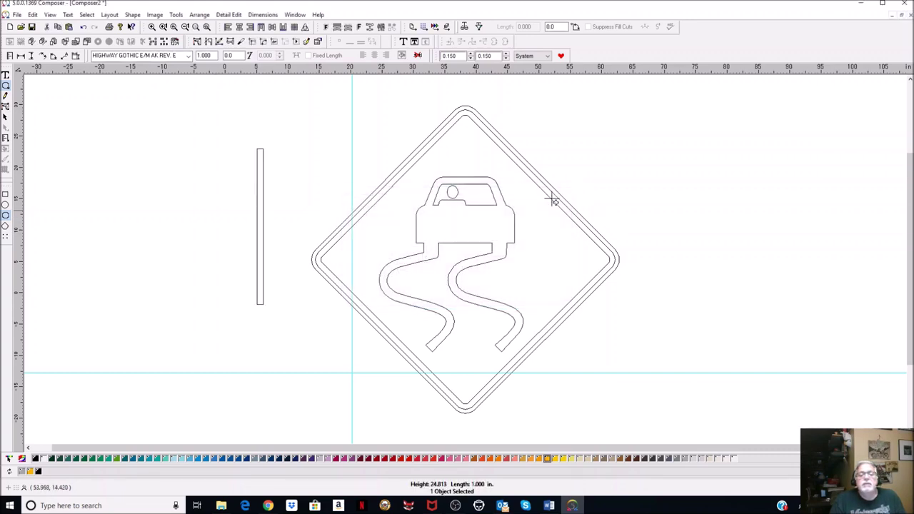
- Set the measuring rectangle's height to 27.813 inches
click(5, 118)
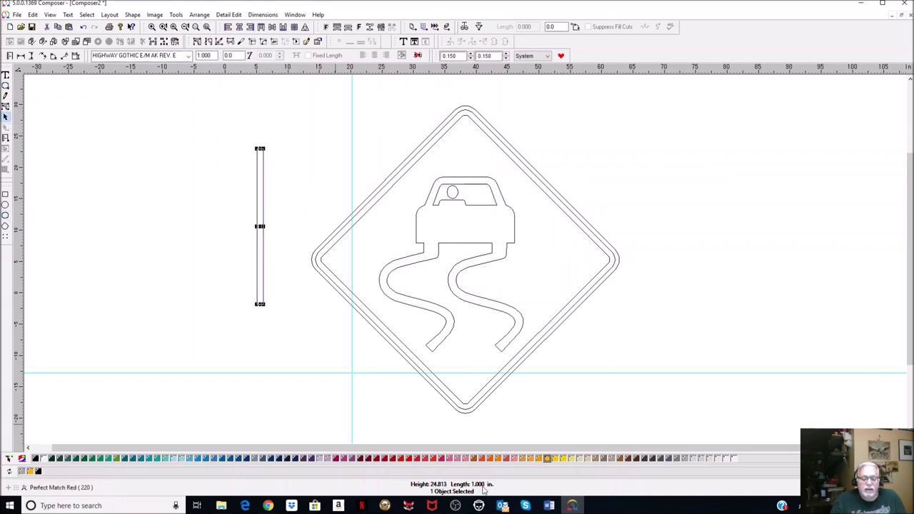
double_click(263, 211)
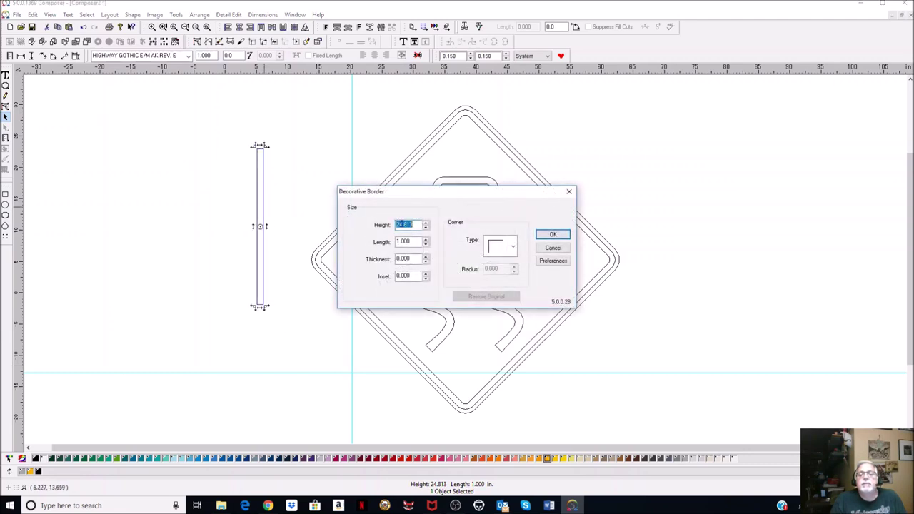
click(417, 227)
text(7)
key(Return)
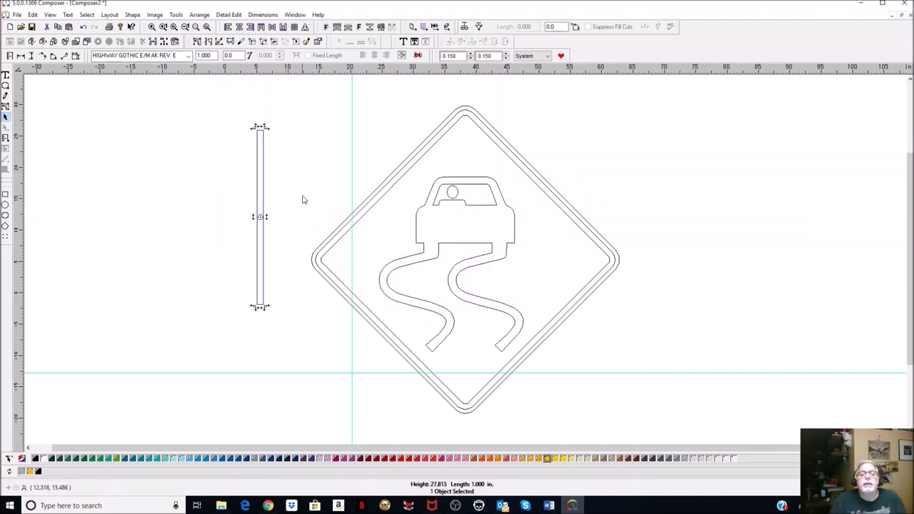
- Place the measuring rectangle over the car and skid marks and add a horizontal guide at the car's roof to compare heights
drag(266, 172, 505, 220)
click(589, 123)
drag(559, 71, 559, 177)
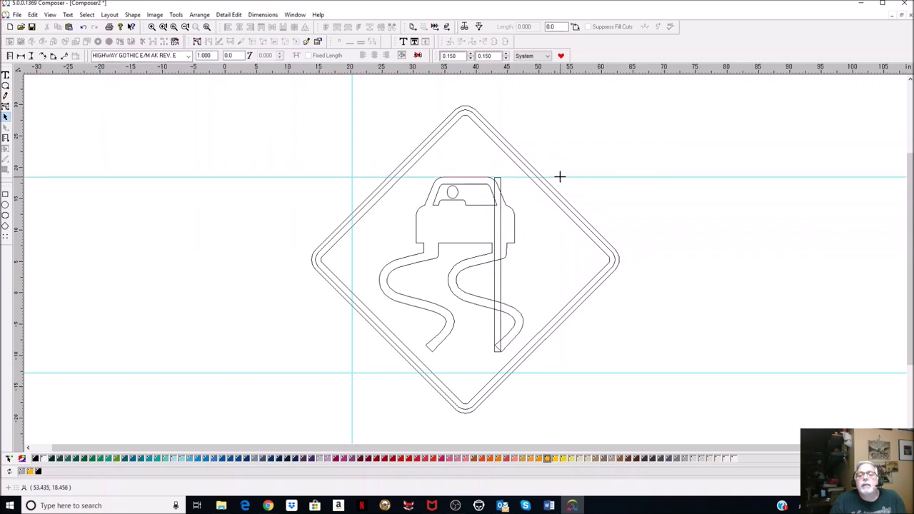
click(501, 186)
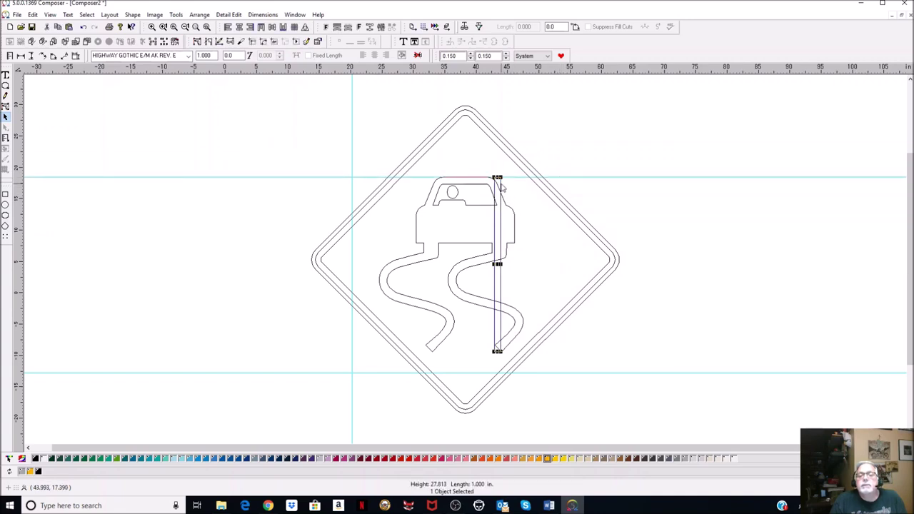
click(531, 220)
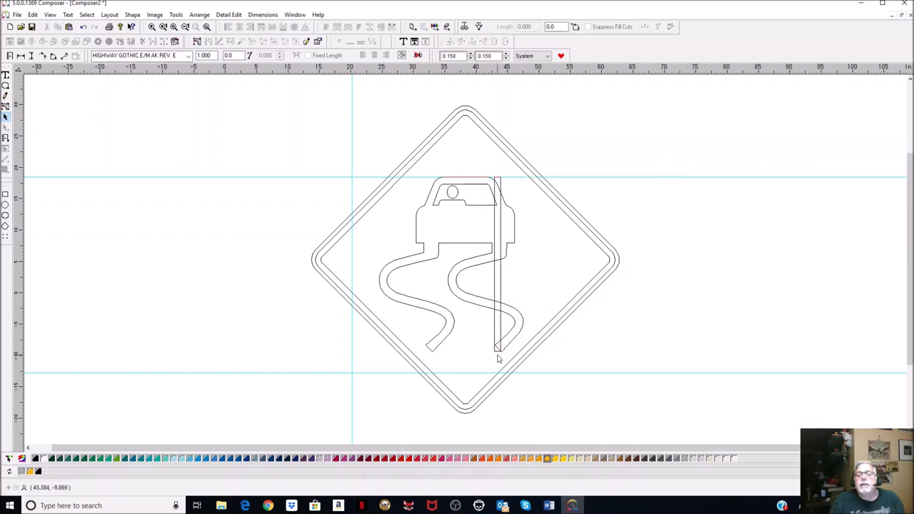
- Move the measuring rectangle clear of the sign and delete it
click(501, 275)
drag(417, 283, 170, 291)
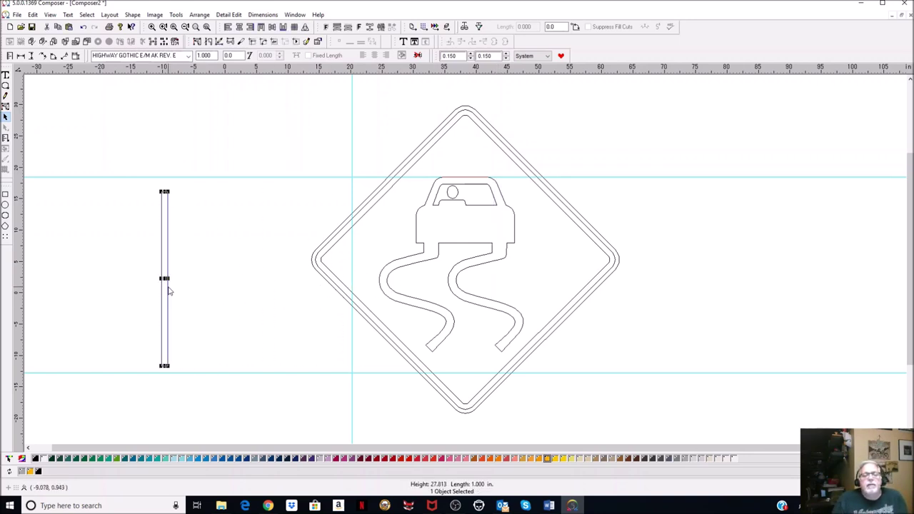
drag(138, 160, 203, 395)
key(Delete)
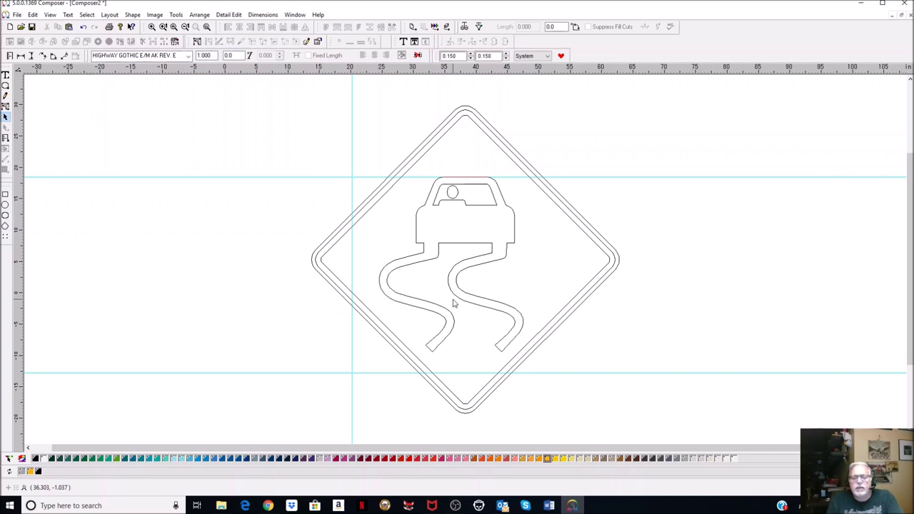
- Switch to Chrome and show the Manual of Traffic Signs page listing the W8 series
click(861, 8)
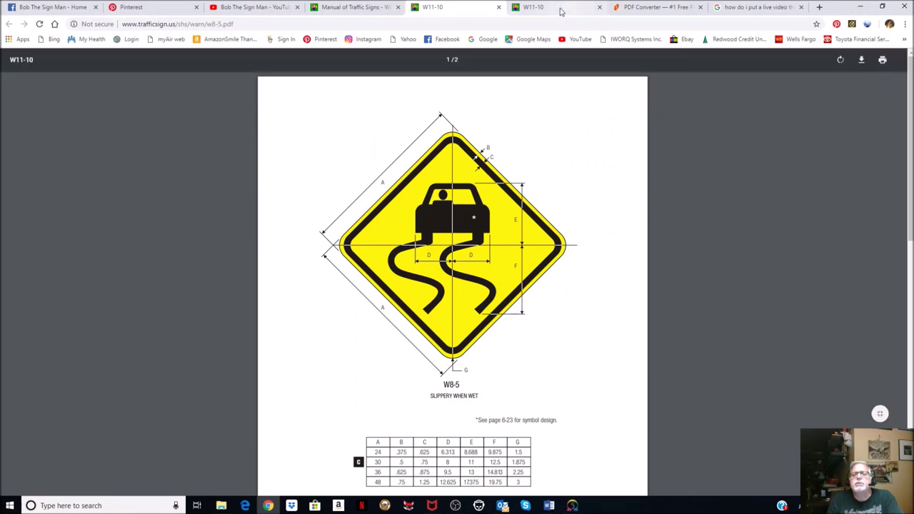
click(357, 10)
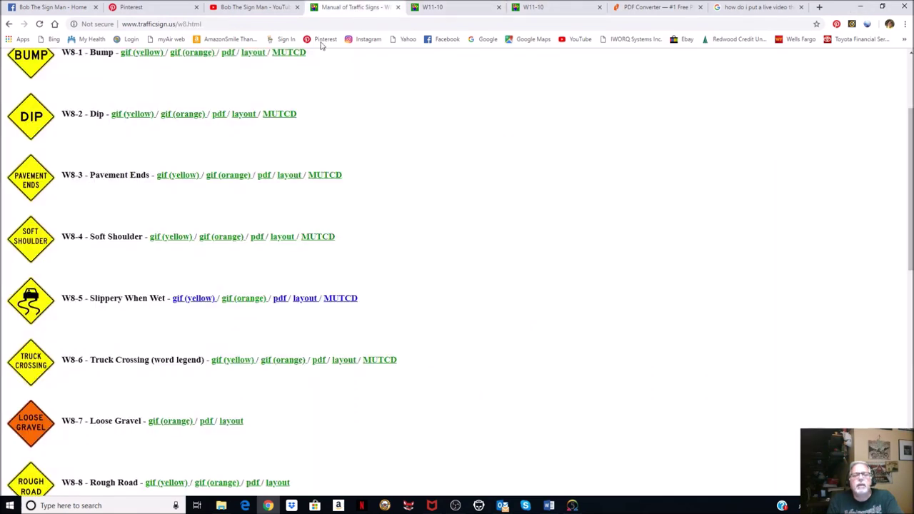
- Show the W8-5 Slippery When Wet specification drawing and browse the FHWA Standard Highway Signs list up to the R16 signs
click(450, 11)
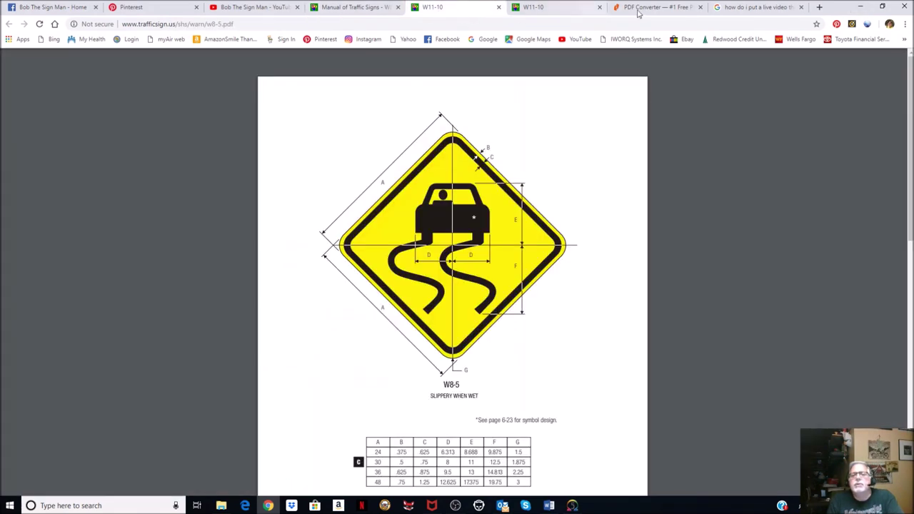
click(819, 7)
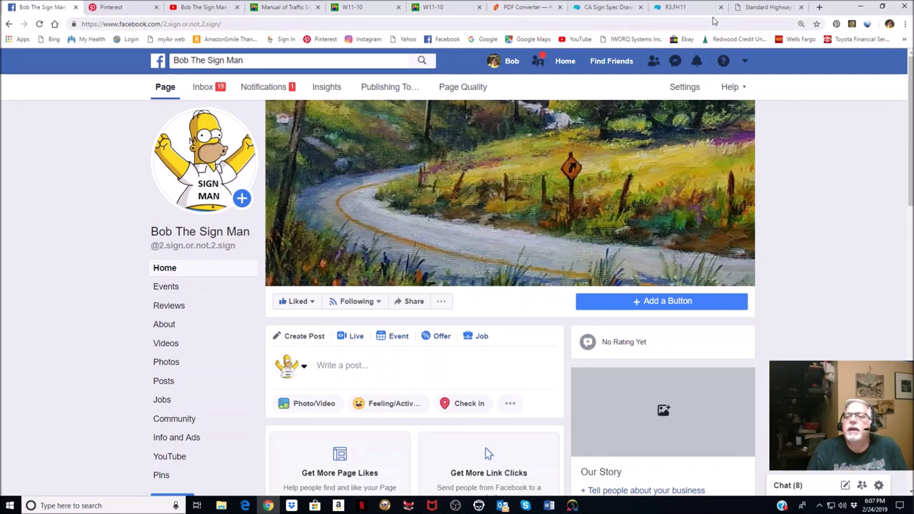
click(770, 10)
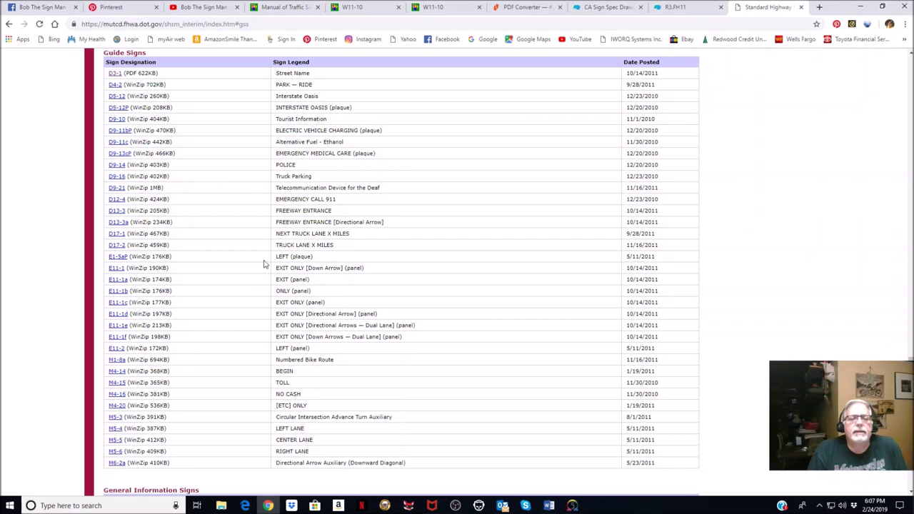
scroll(261, 277, up, 15)
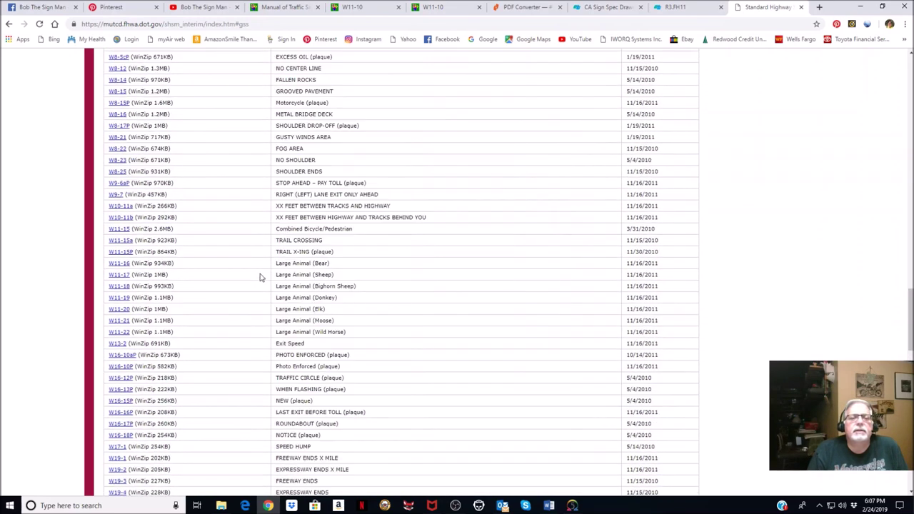
scroll(261, 277, up, 4)
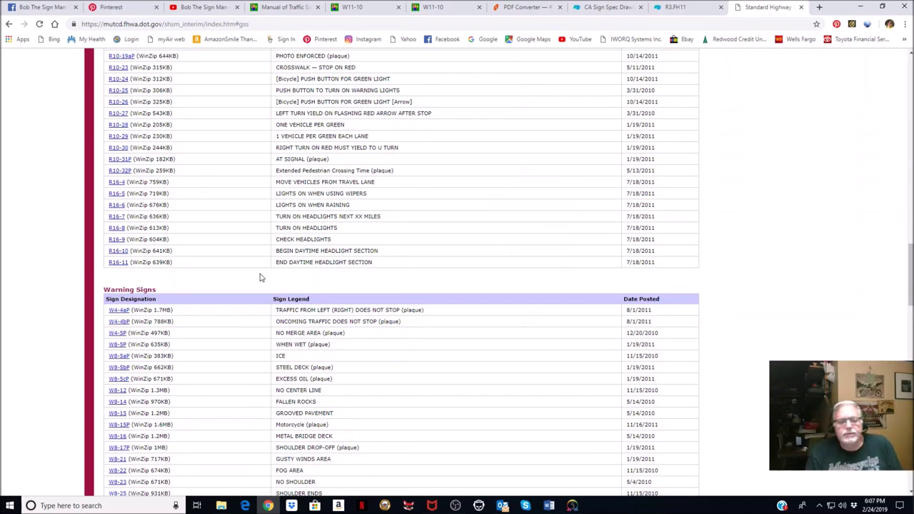
- Download the R16-6 LIGHTS ON WHEN RAINING archive from the FHWA list and open it
click(115, 205)
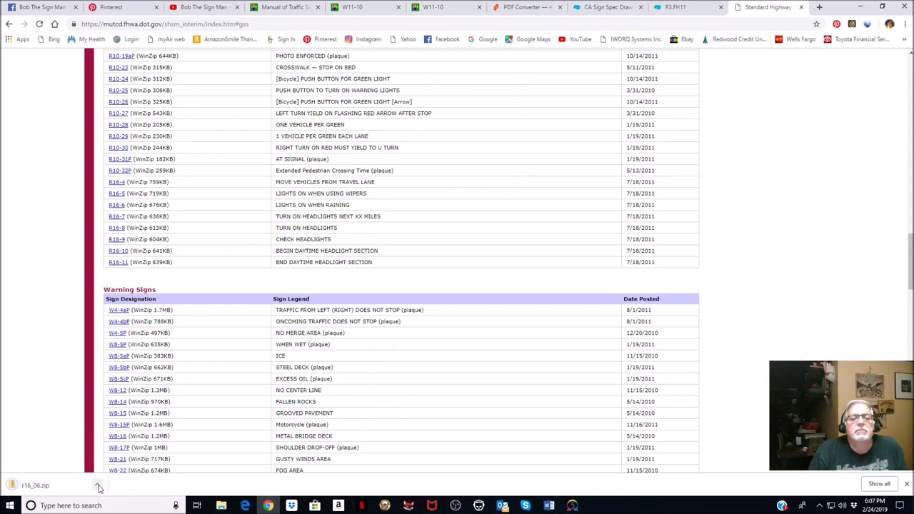
click(98, 485)
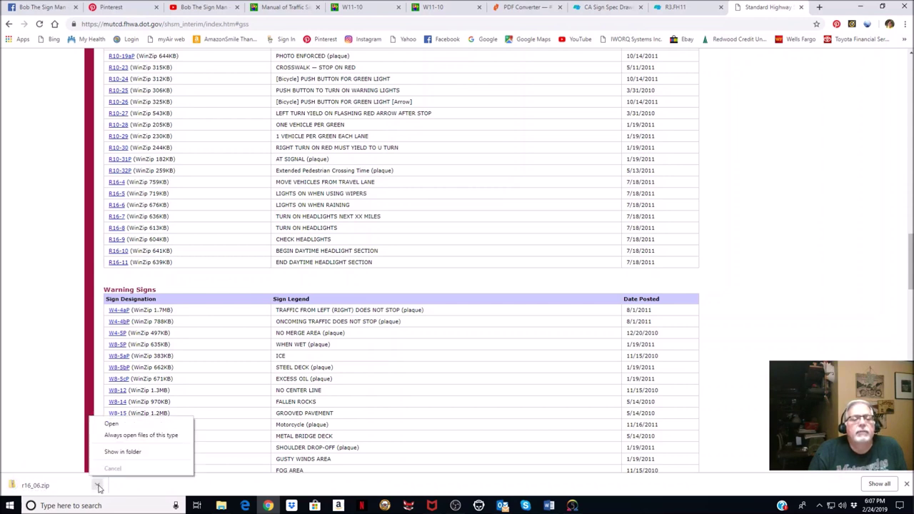
click(111, 424)
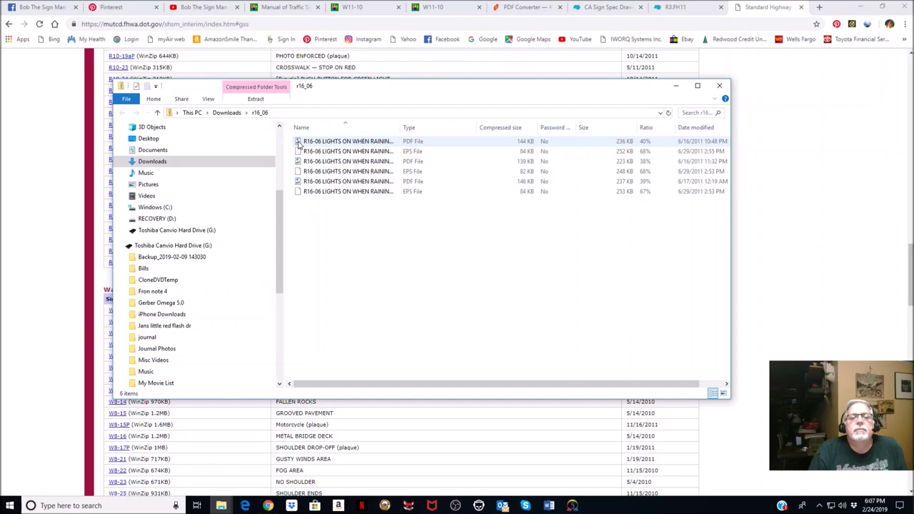
- View the whole 24x30 working drawing PDF from the R16-6 archive, and return to the FHWA sign list
double_click(326, 145)
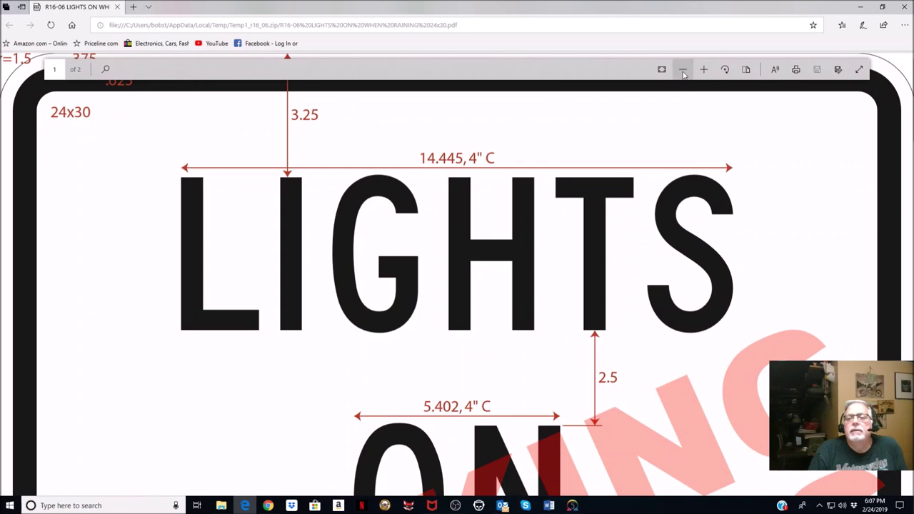
click(683, 70)
click(683, 69)
click(682, 69)
click(682, 70)
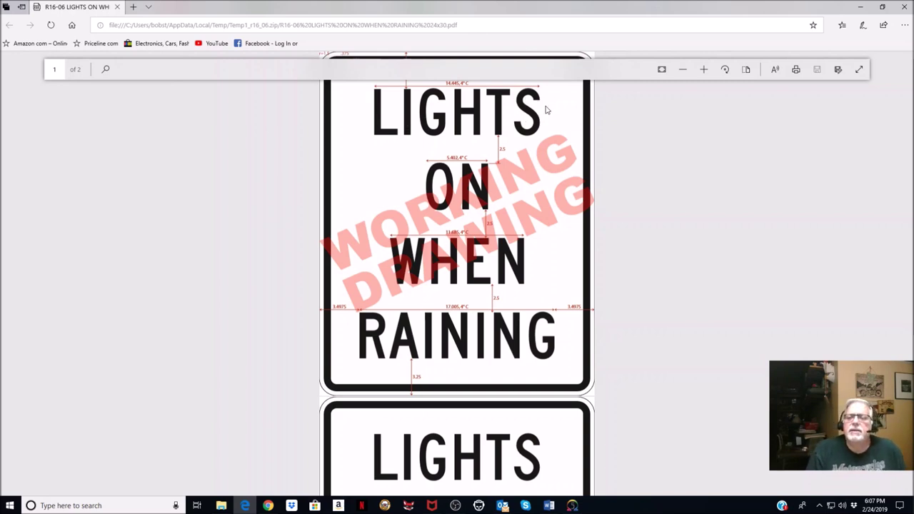
click(863, 7)
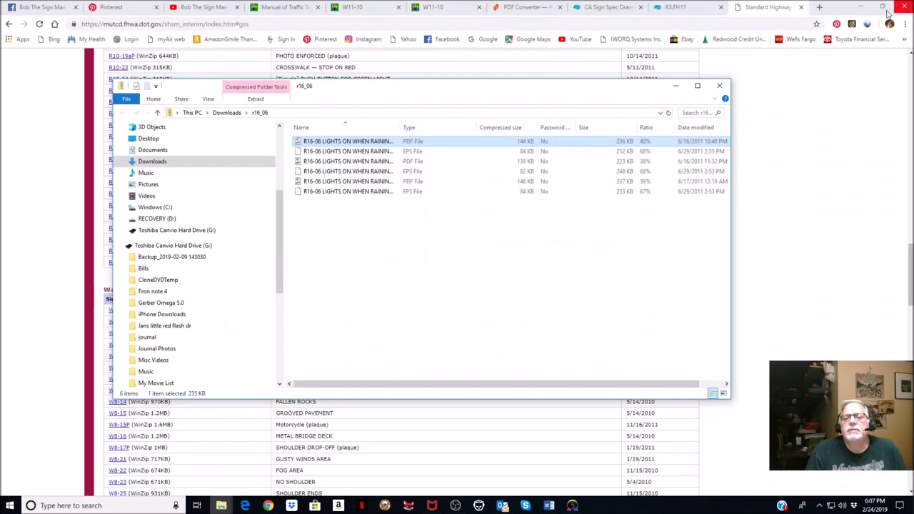
click(724, 90)
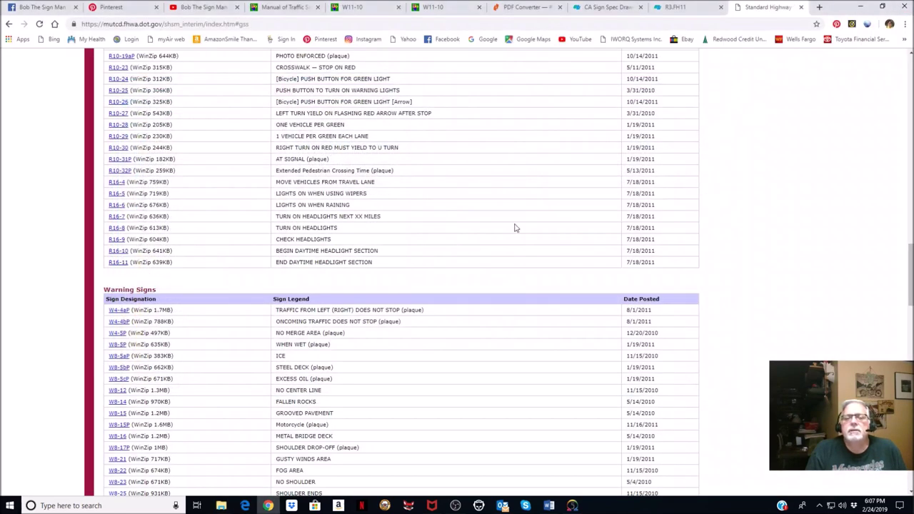
- Show the 2009 MUTCD Standard Signs categories and browse the Caltrans California Sign Specification Drawings page
scroll(515, 228, up, 5)
scroll(517, 228, up, 6)
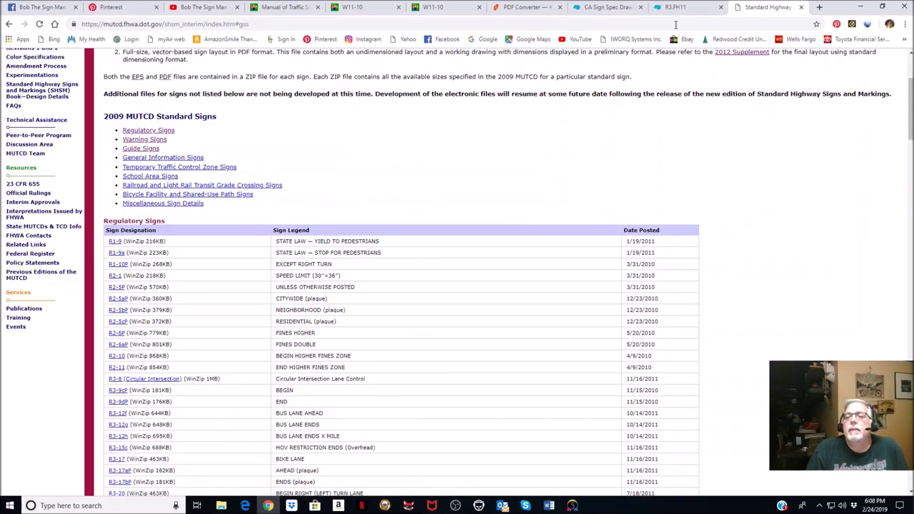
click(623, 8)
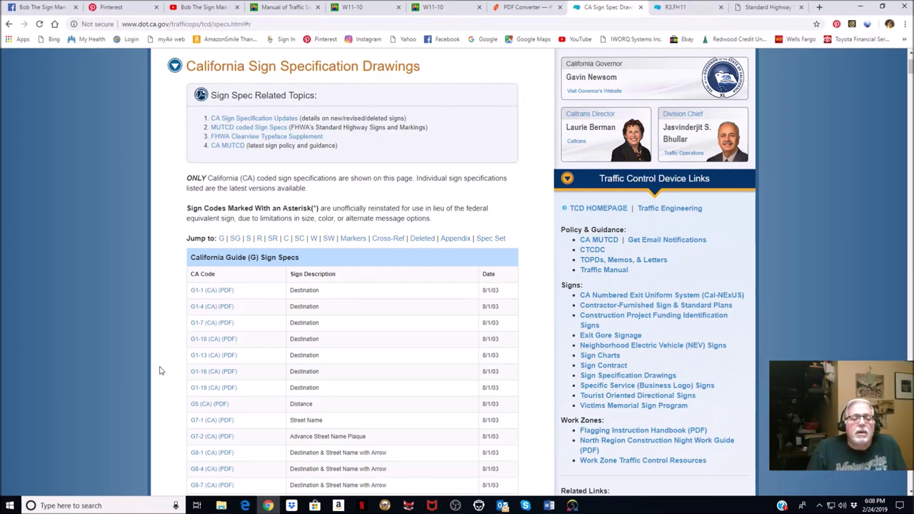
scroll(261, 379, down, 5)
scroll(250, 382, up, 6)
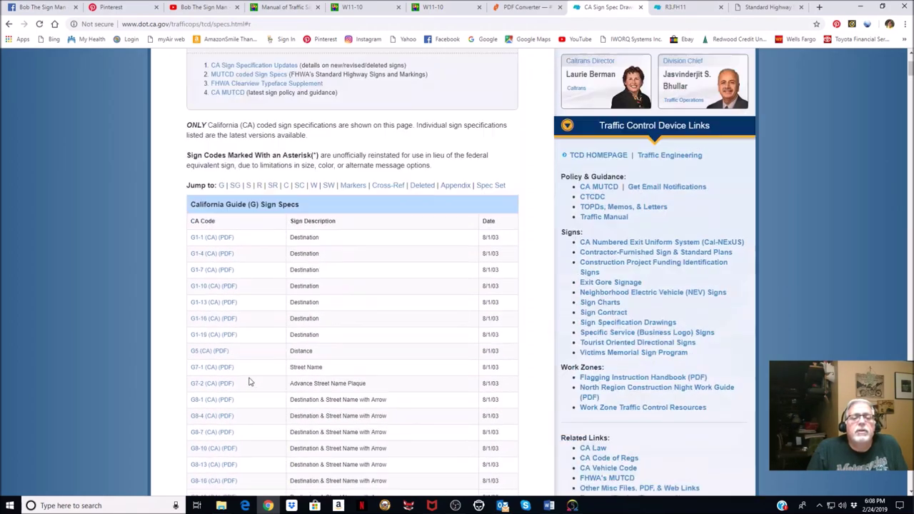
scroll(213, 421, down, 4)
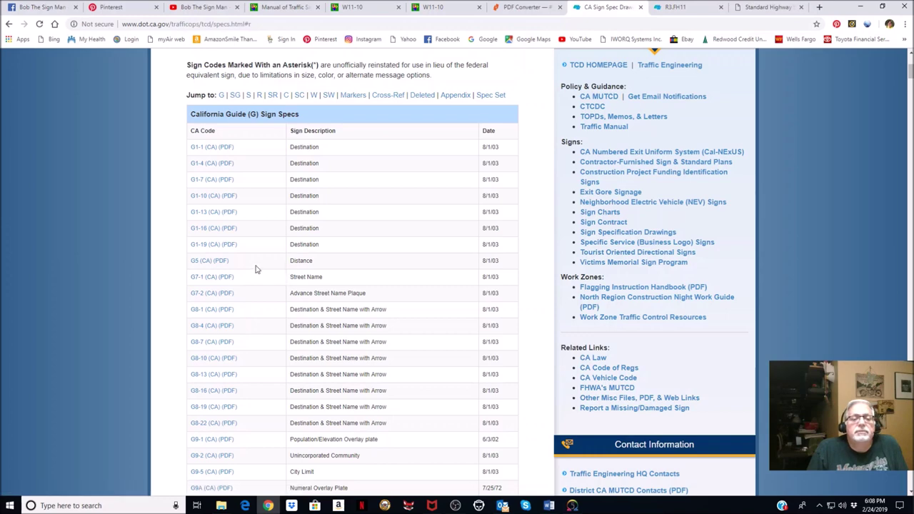
- View the California G7-1 Street Name and G11-4A Memorial Bridge drawings, closing each, and return to the top of the specification list
click(227, 278)
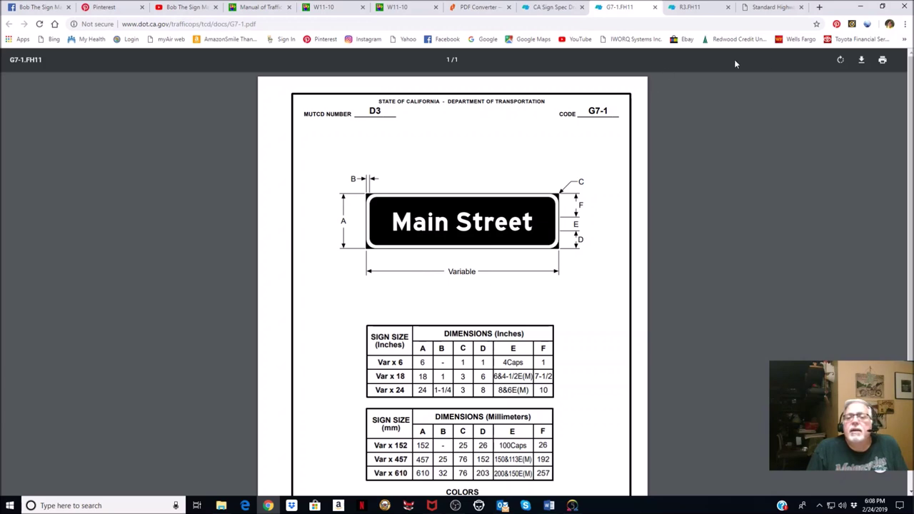
click(655, 7)
scroll(218, 329, down, 3)
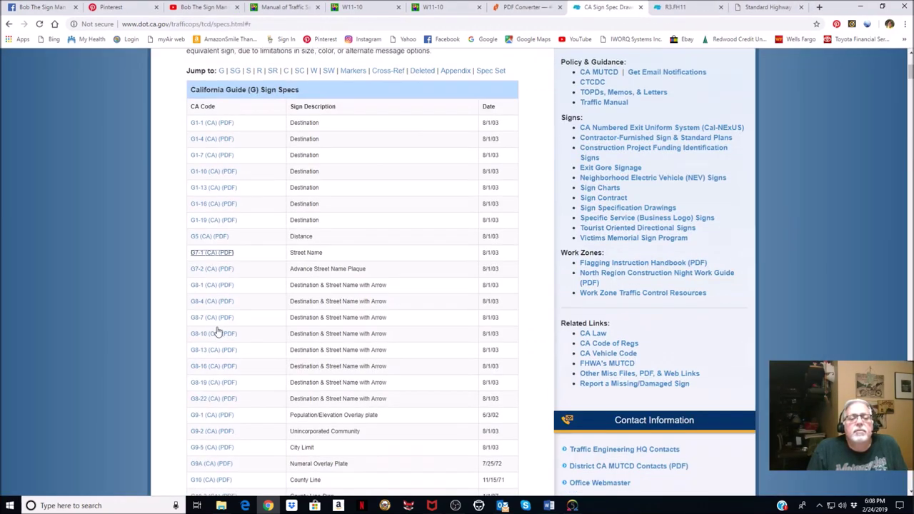
click(213, 379)
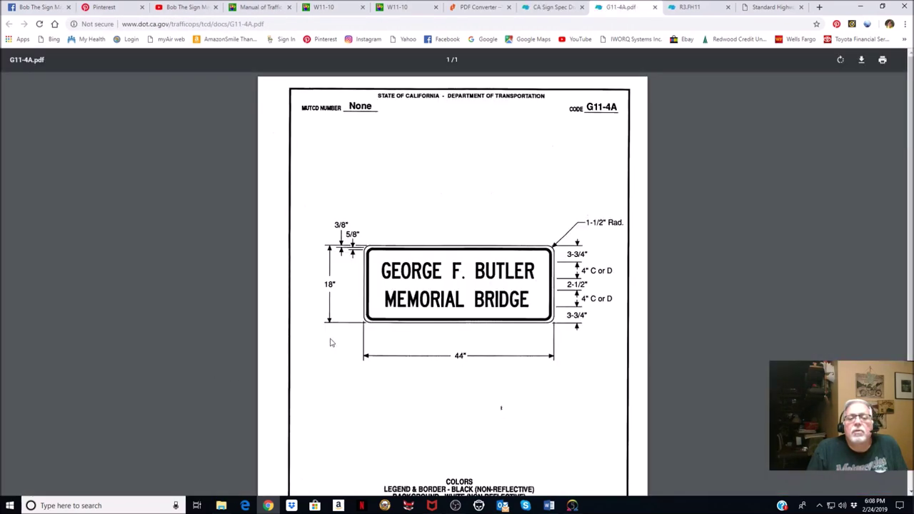
scroll(522, 298, down, 1)
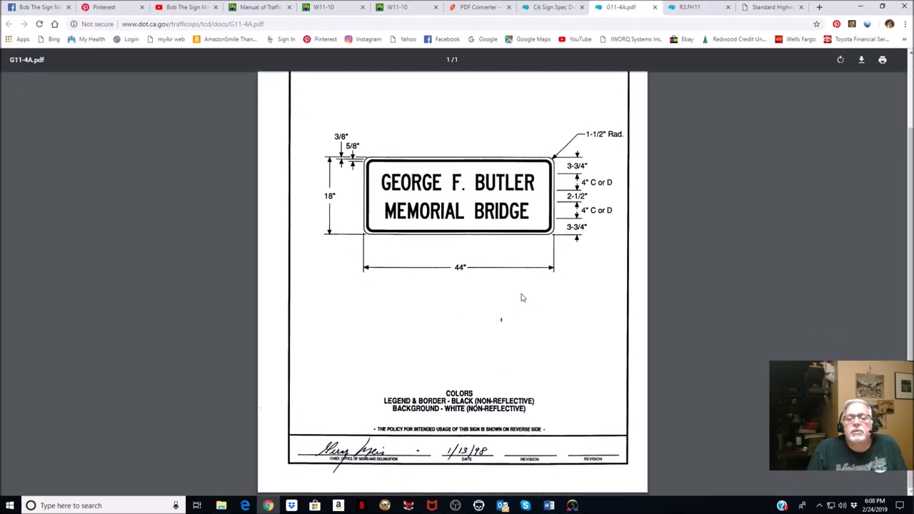
scroll(522, 298, up, 1)
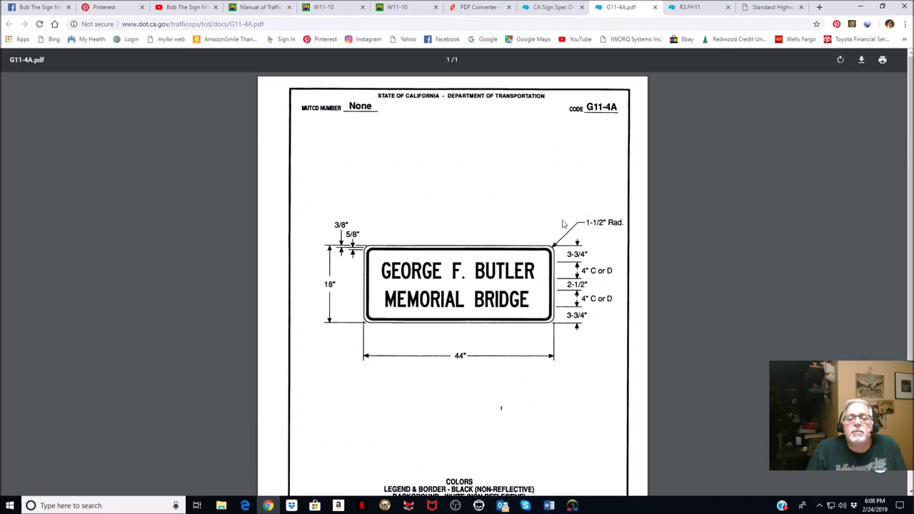
click(655, 8)
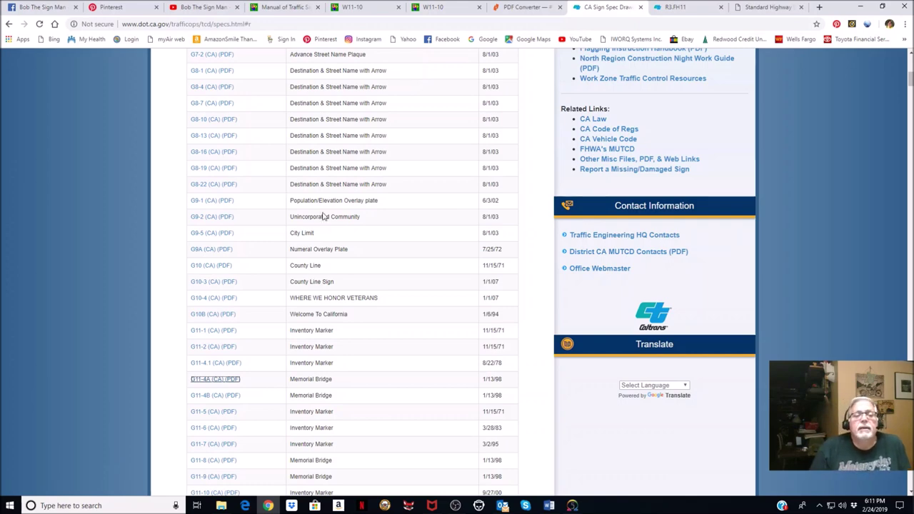
scroll(278, 314, down, 3)
scroll(279, 314, up, 10)
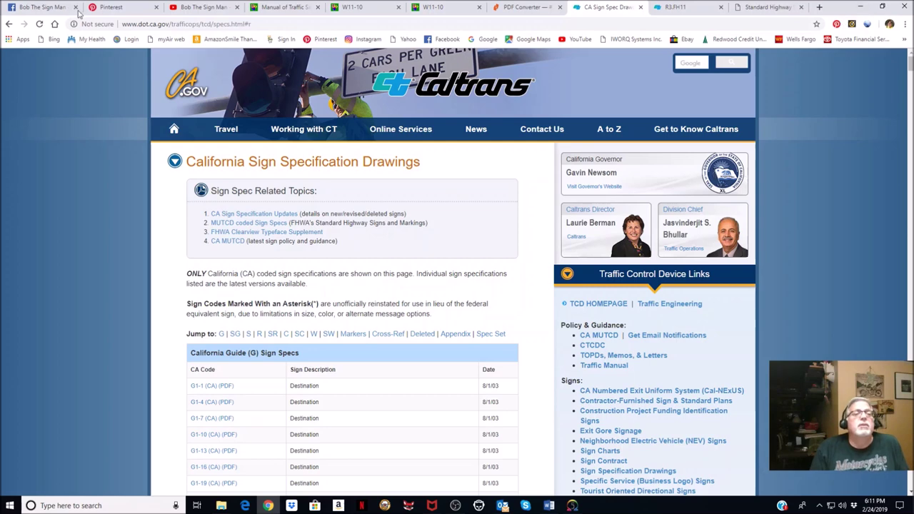
- Show the sign maker's Facebook page, Pinterest pin and YouTube channel one after another
click(44, 9)
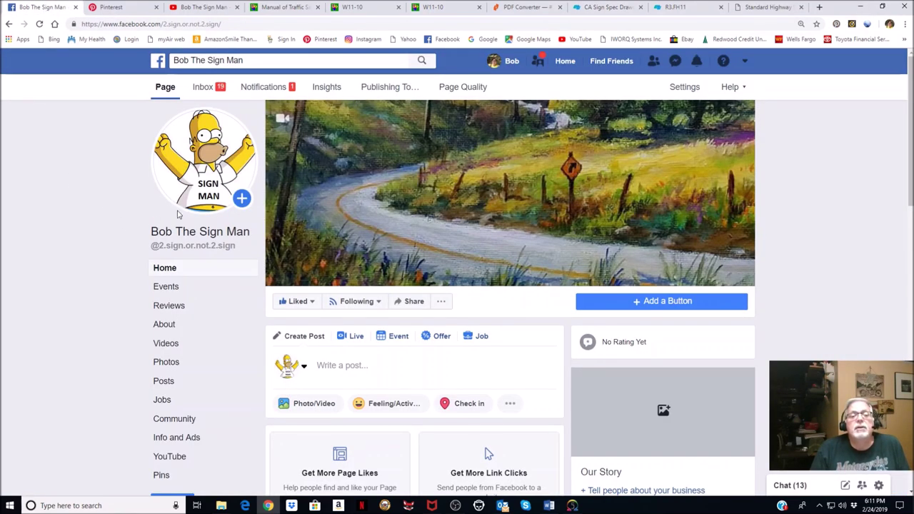
mouse_move(206, 126)
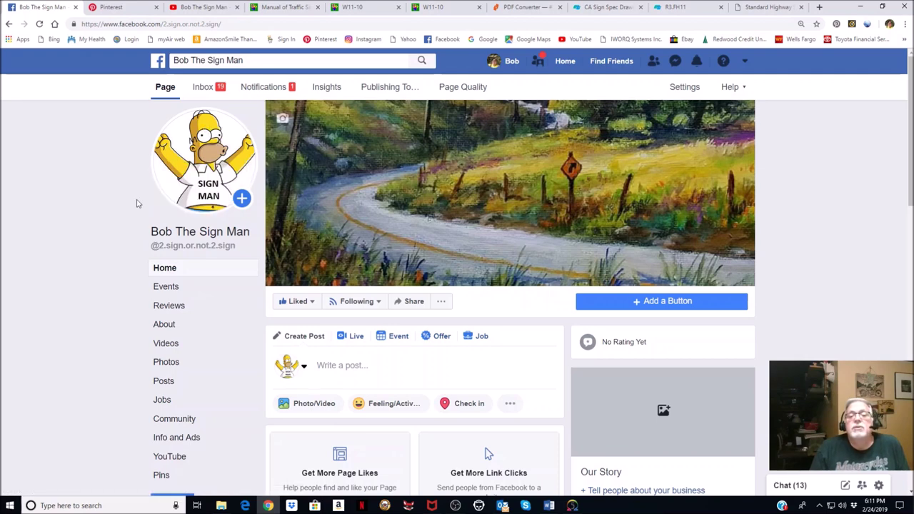
click(127, 10)
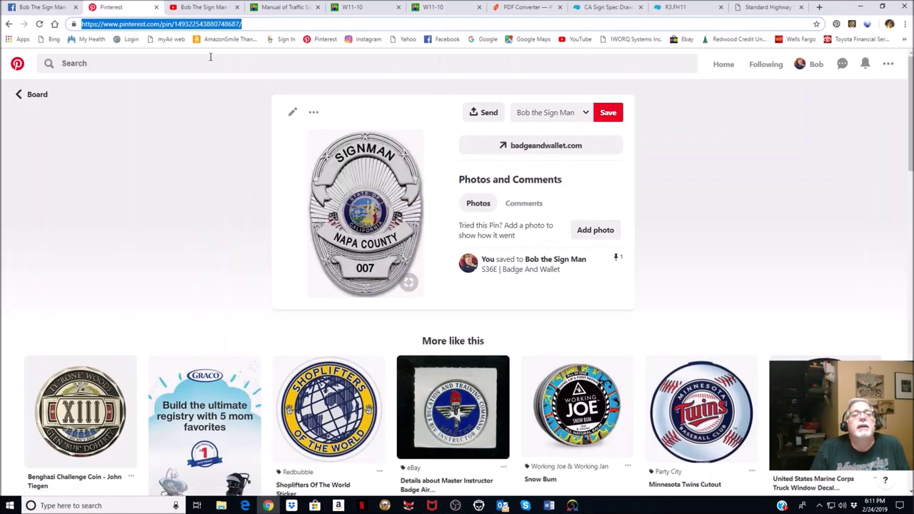
click(207, 7)
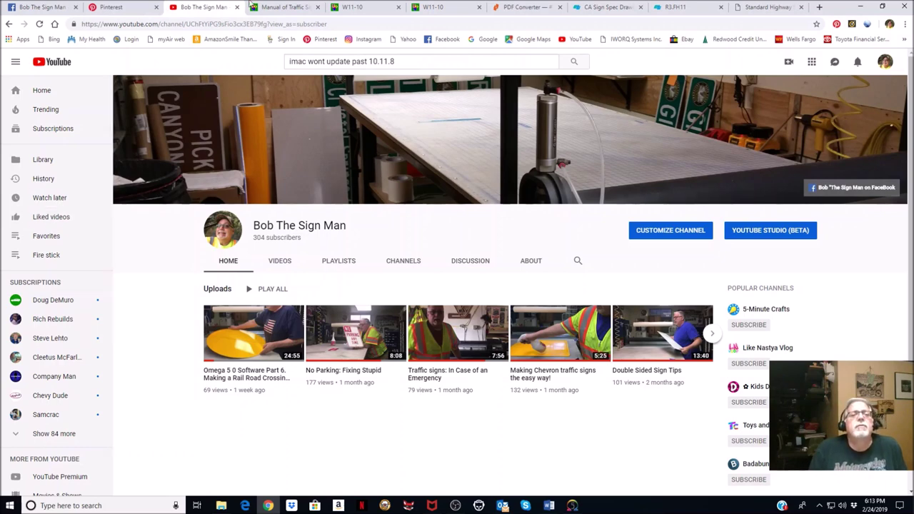
click(819, 7)
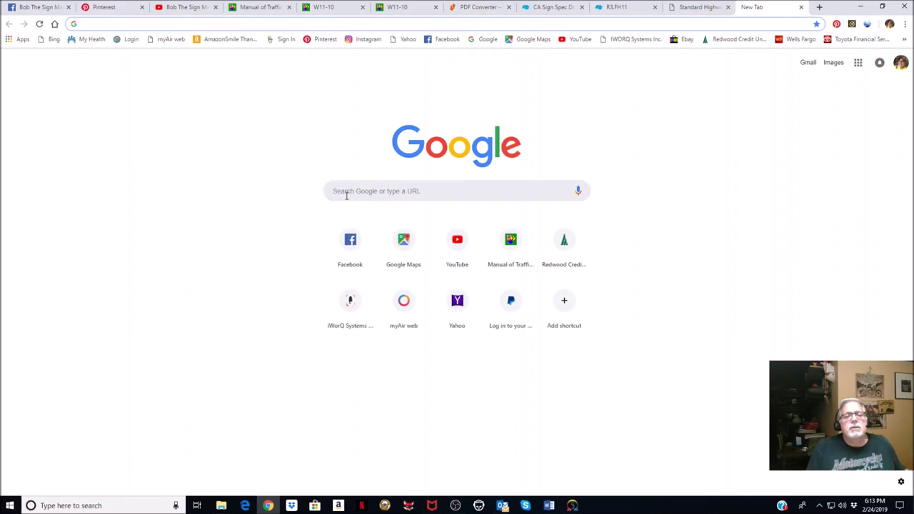
click(346, 191)
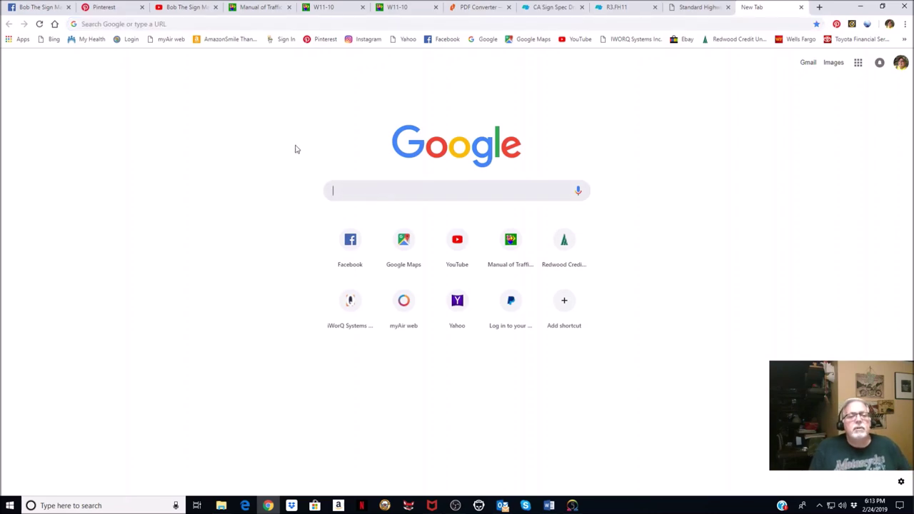
click(102, 23)
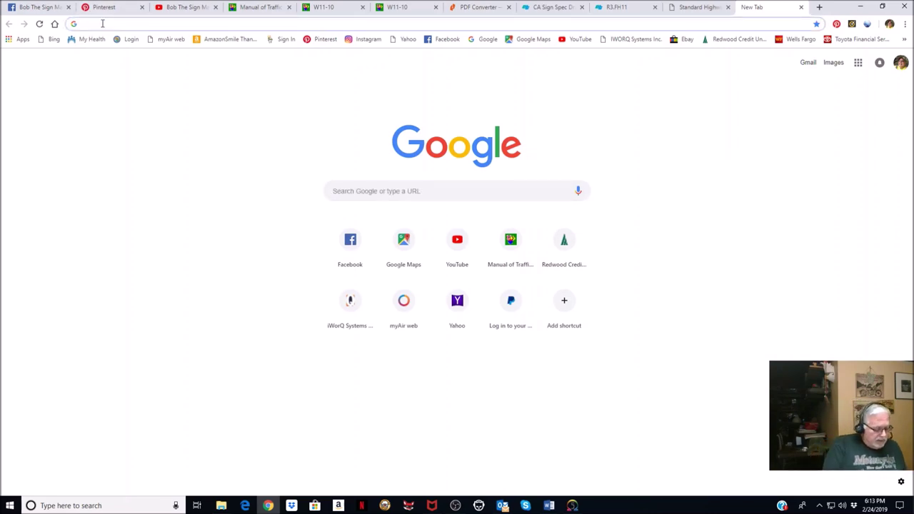
text(www.bobthesigm)
key(BackSpace)
text(nman.com)
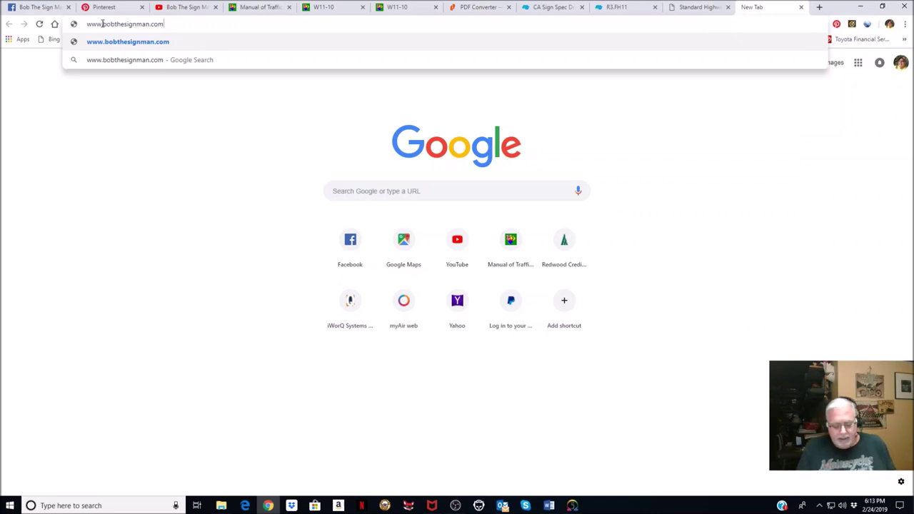
key(Return)
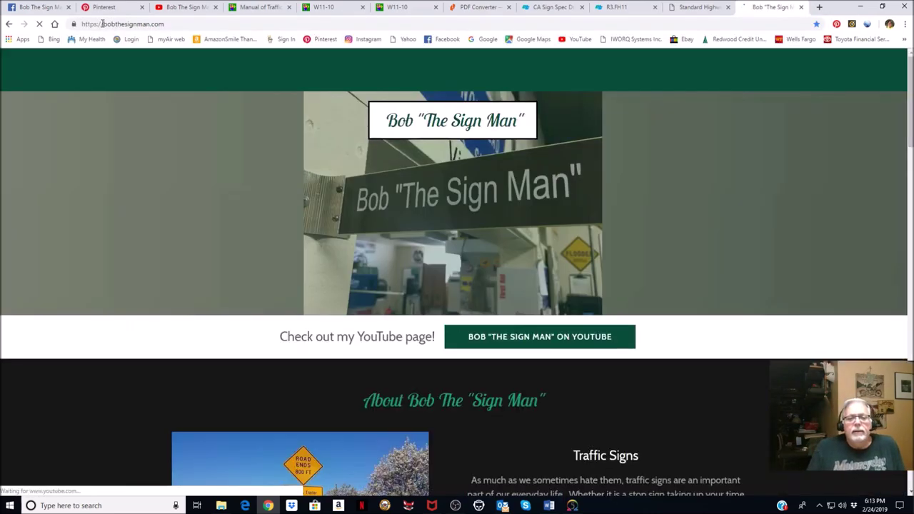
- Look over the home page and open the site's traffic sign resources page to show the MUTCD and sign specification links
scroll(340, 197, down, 3)
scroll(340, 198, up, 3)
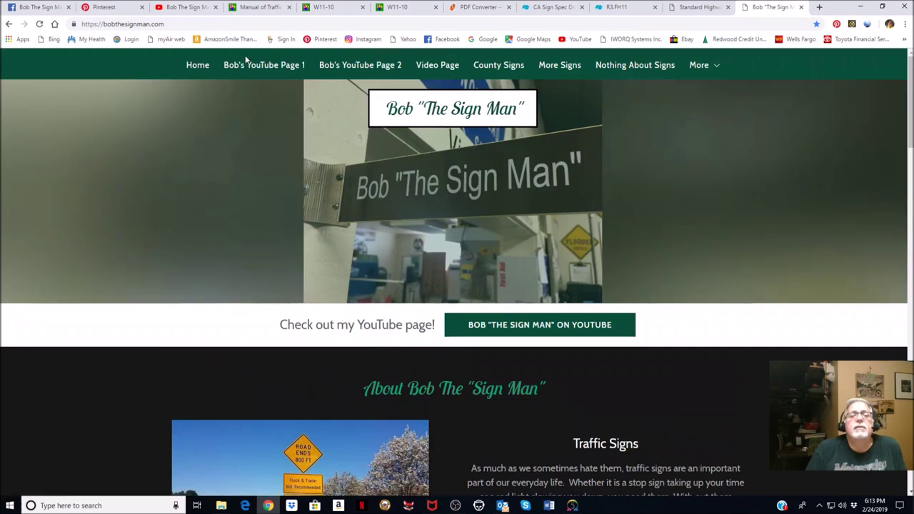
click(716, 68)
click(687, 89)
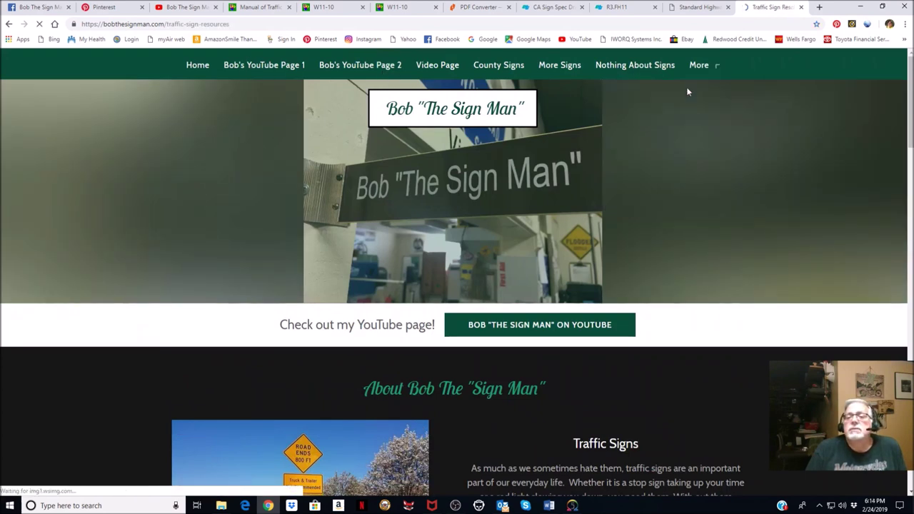
scroll(432, 269, down, 2)
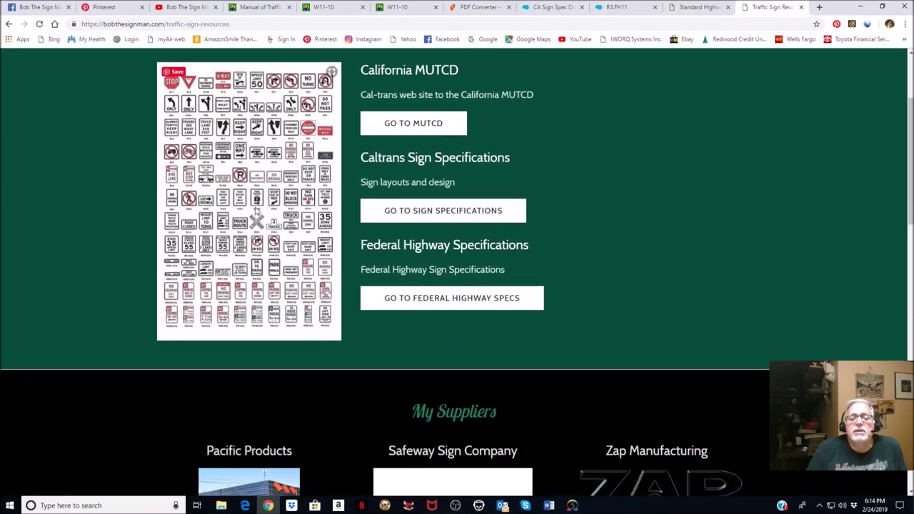
- Look through the My Suppliers and Traffic Related Links sections of the resources page, and return to its beginning
scroll(257, 215, down, 3)
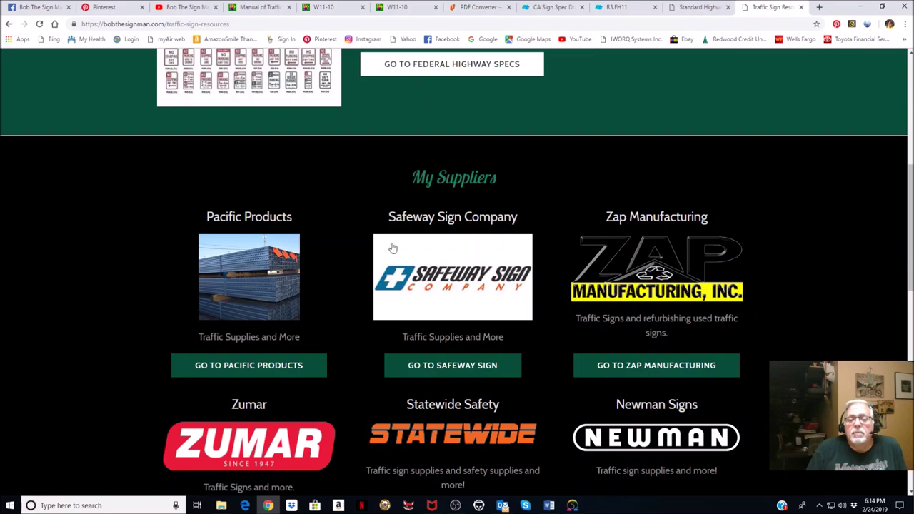
scroll(643, 292, down, 3)
scroll(644, 292, down, 3)
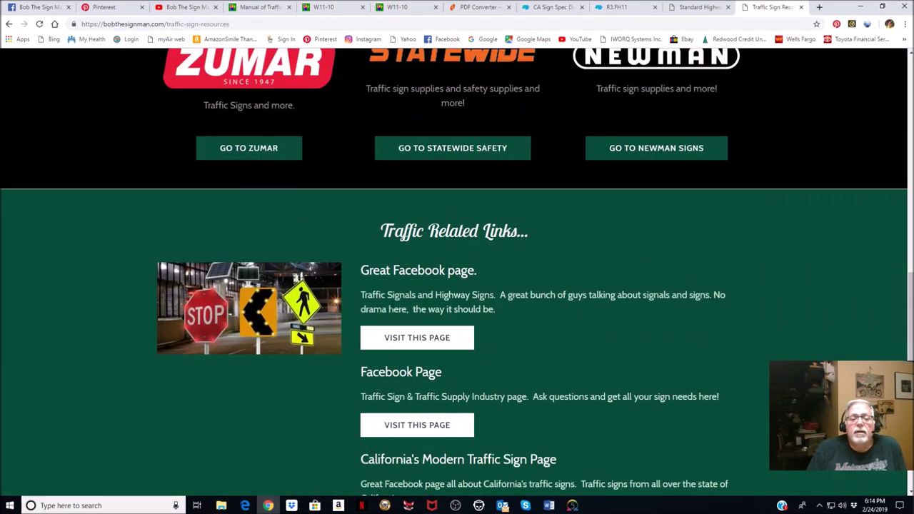
scroll(297, 310, down, 3)
scroll(297, 310, up, 15)
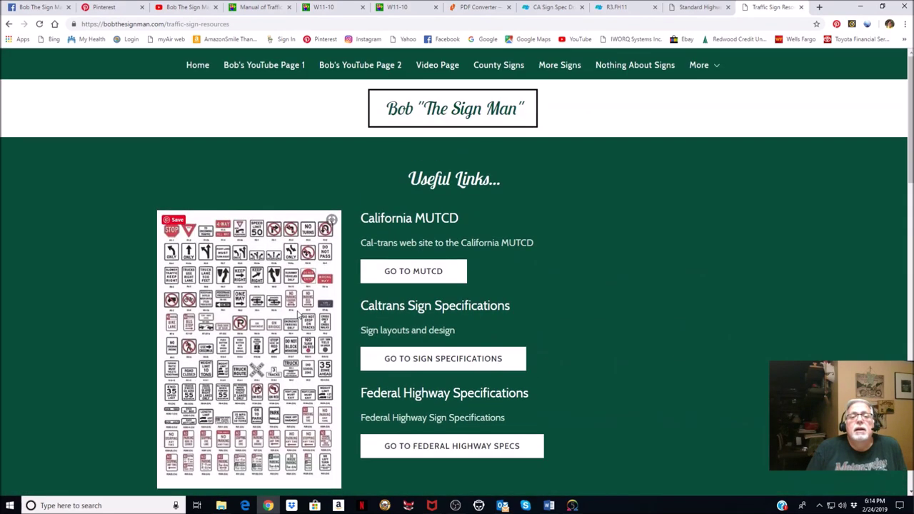
- Return to the site's home page and play the "Accidents Never Have a Day Off!" video, skipping ahead to about 3:53 and pausing it
click(198, 66)
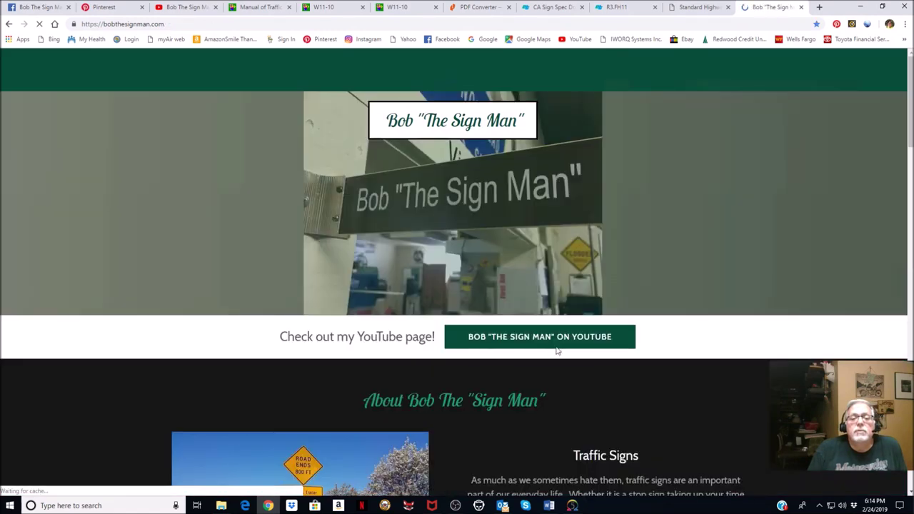
scroll(484, 347, down, 4)
scroll(484, 347, down, 12)
scroll(482, 347, up, 3)
scroll(480, 342, down, 1)
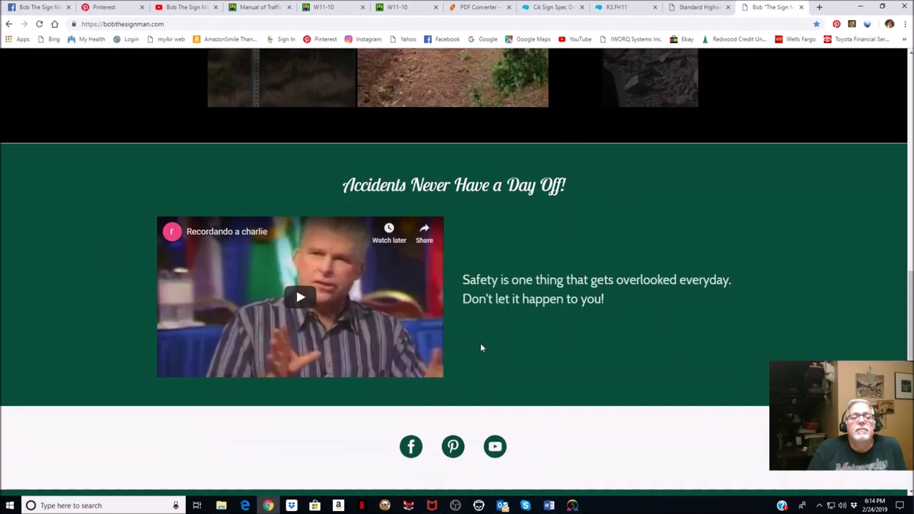
click(301, 298)
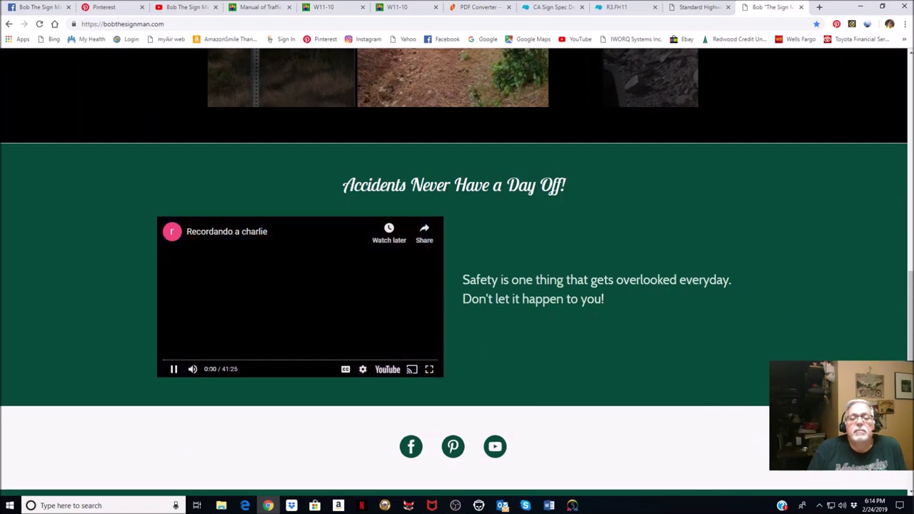
click(189, 363)
click(174, 370)
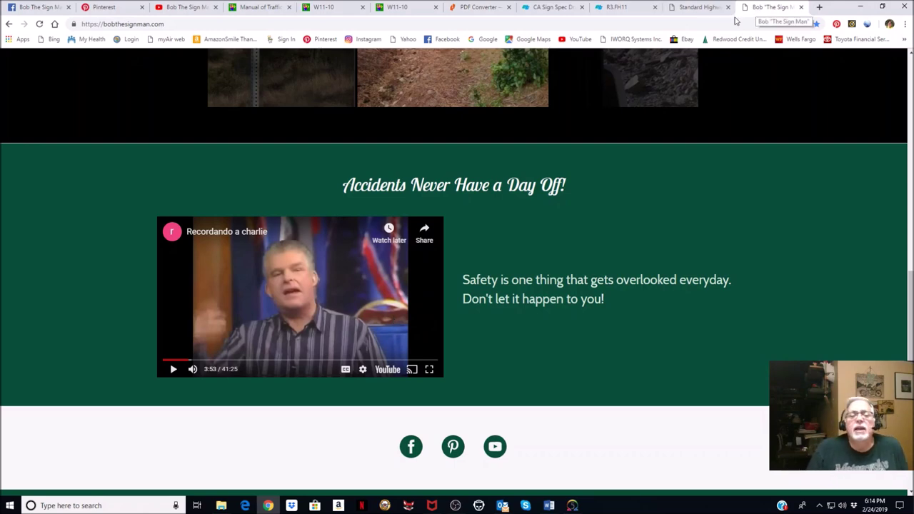
- Look over the home page from its header to the Contact Me section and the location map
scroll(307, 114, up, 20)
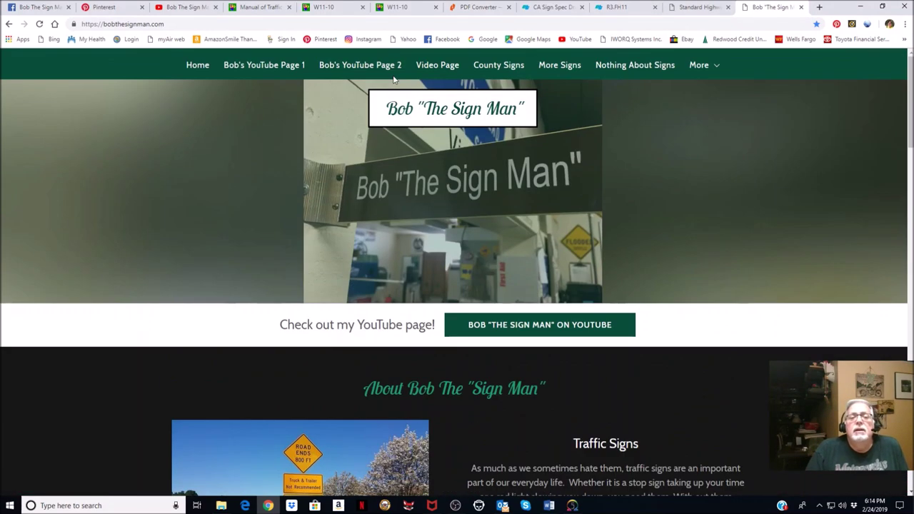
scroll(365, 331, down, 12)
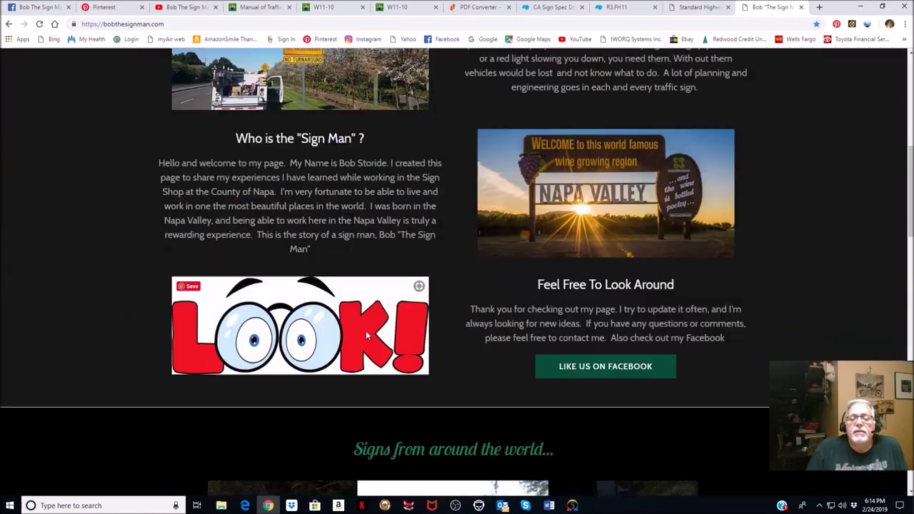
scroll(367, 341, down, 4)
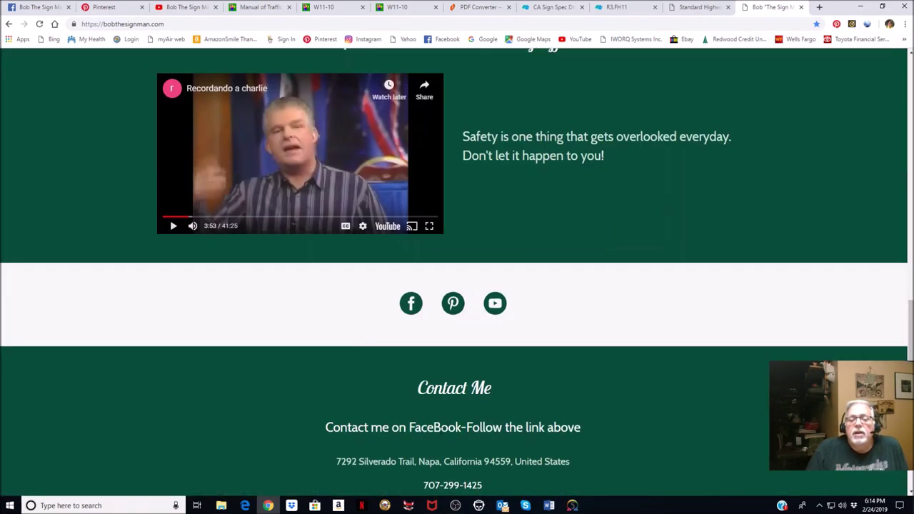
scroll(429, 421, down, 2)
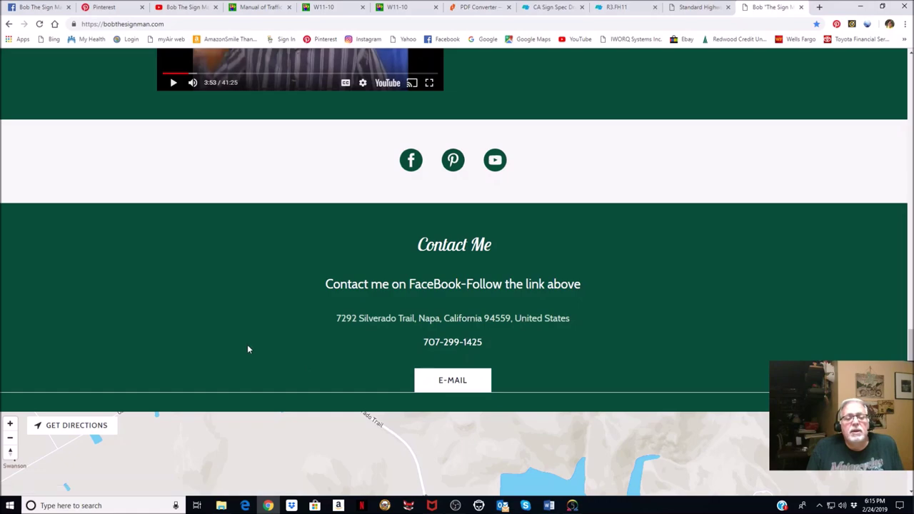
scroll(246, 346, down, 3)
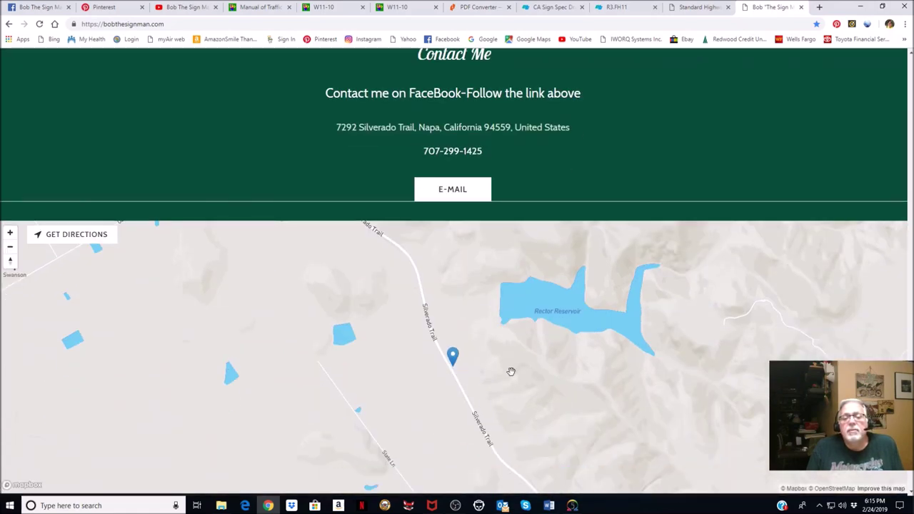
scroll(440, 351, up, 5)
scroll(443, 353, up, 15)
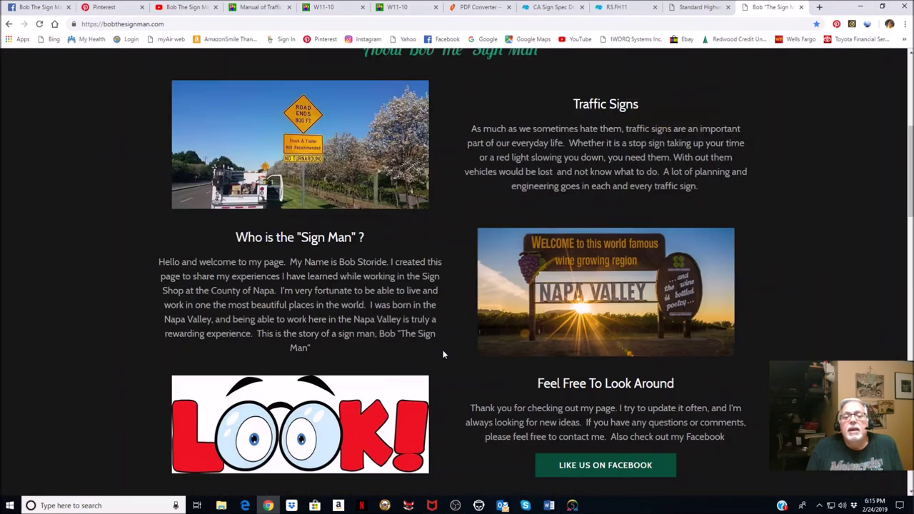
- Show the social media links and e-mail contact option on the home page, and return to the page's beginning
scroll(404, 387, down, 15)
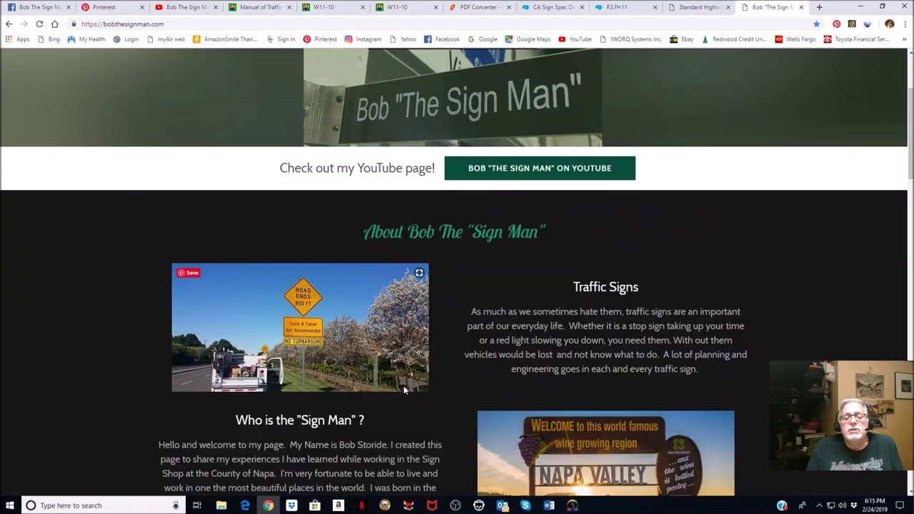
scroll(404, 389, down, 1)
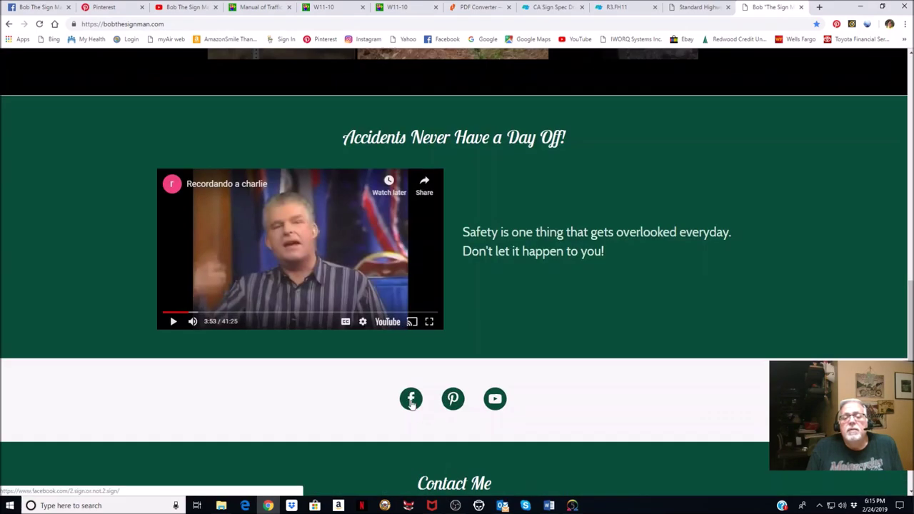
scroll(486, 402, down, 3)
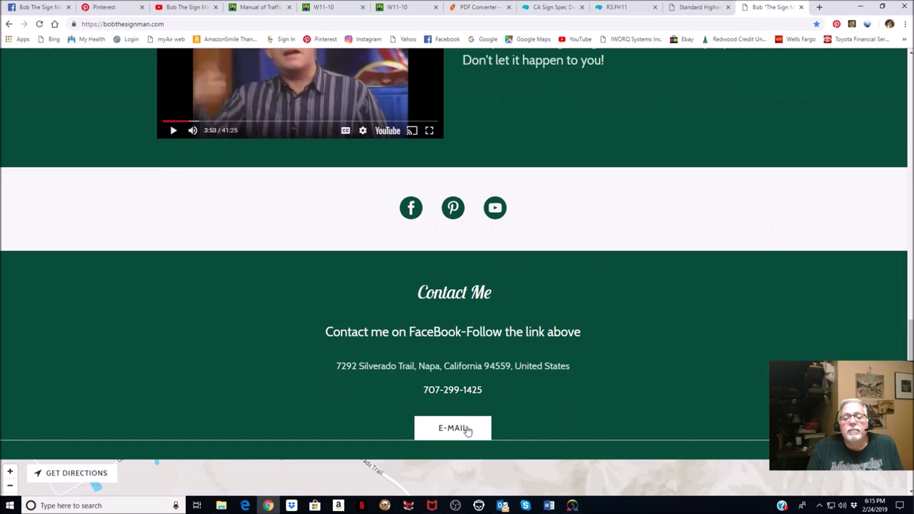
scroll(466, 429, up, 4)
scroll(466, 429, down, 3)
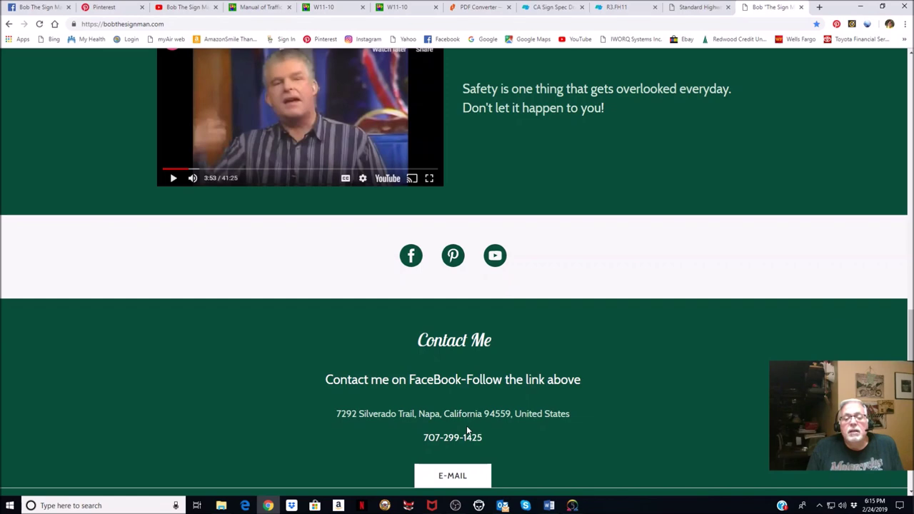
scroll(335, 419, up, 15)
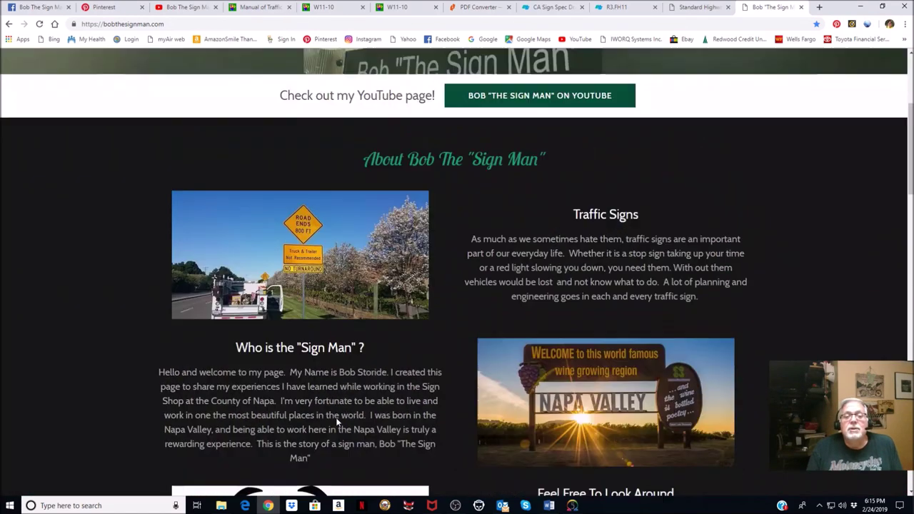
scroll(335, 417, up, 3)
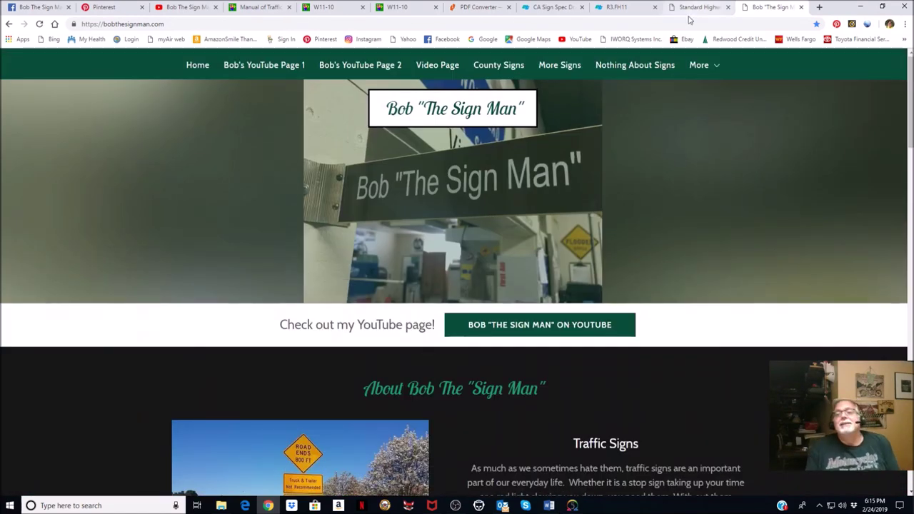